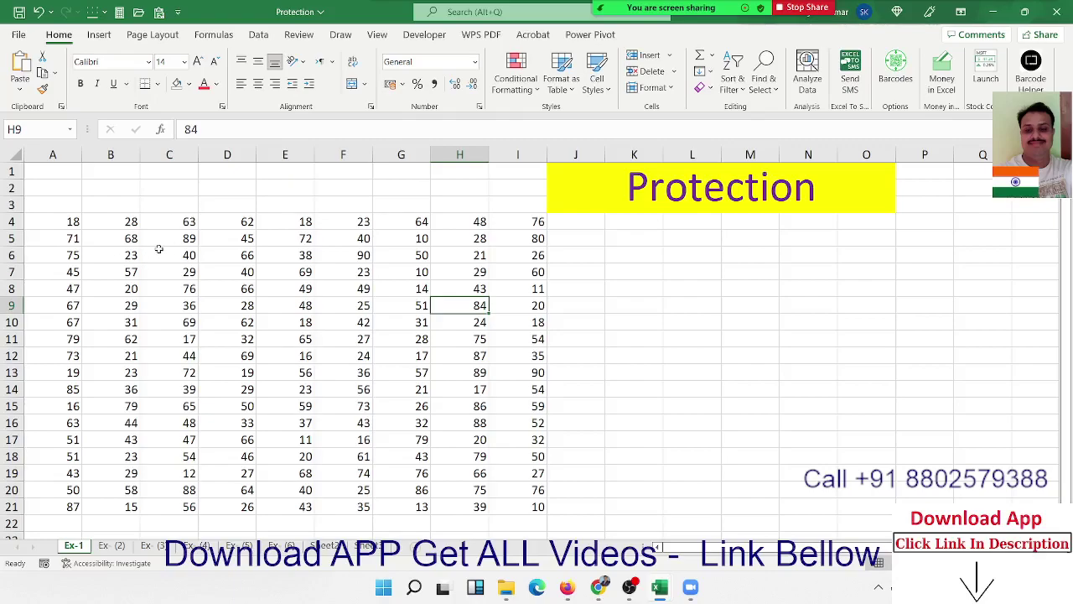
# - Select cells in the data area, enter 71 in G12, then undo it
pyautogui.moveTo(168, 255); pyautogui.dragTo(304, 339)
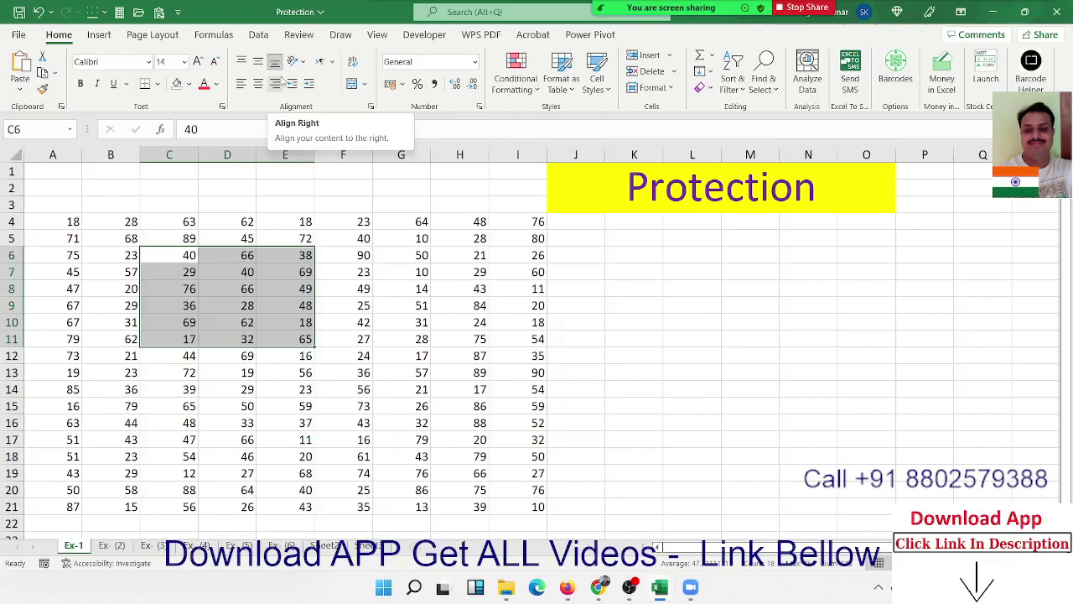
pyautogui.click(354, 290)
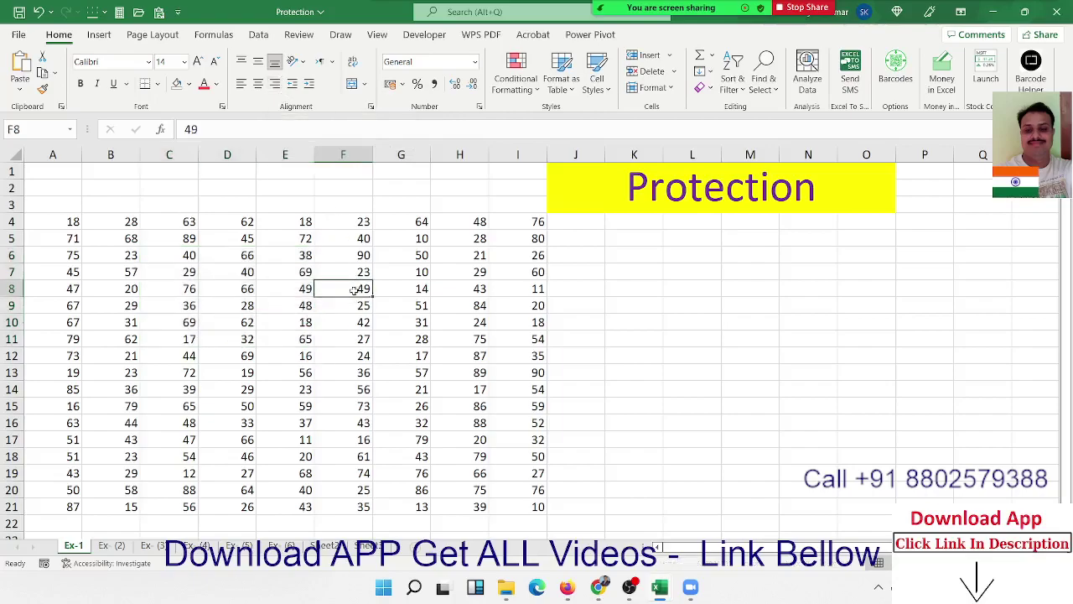
pyautogui.moveTo(123, 242); pyautogui.dragTo(367, 372)
pyautogui.click(395, 359)
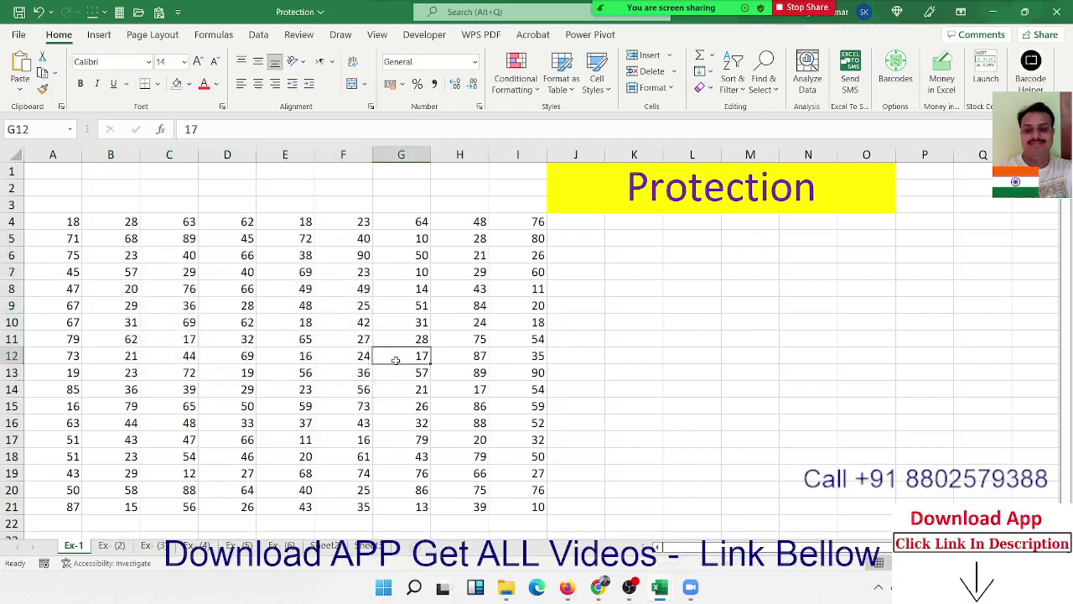
pyautogui.write('71')
pyautogui.press('Return')
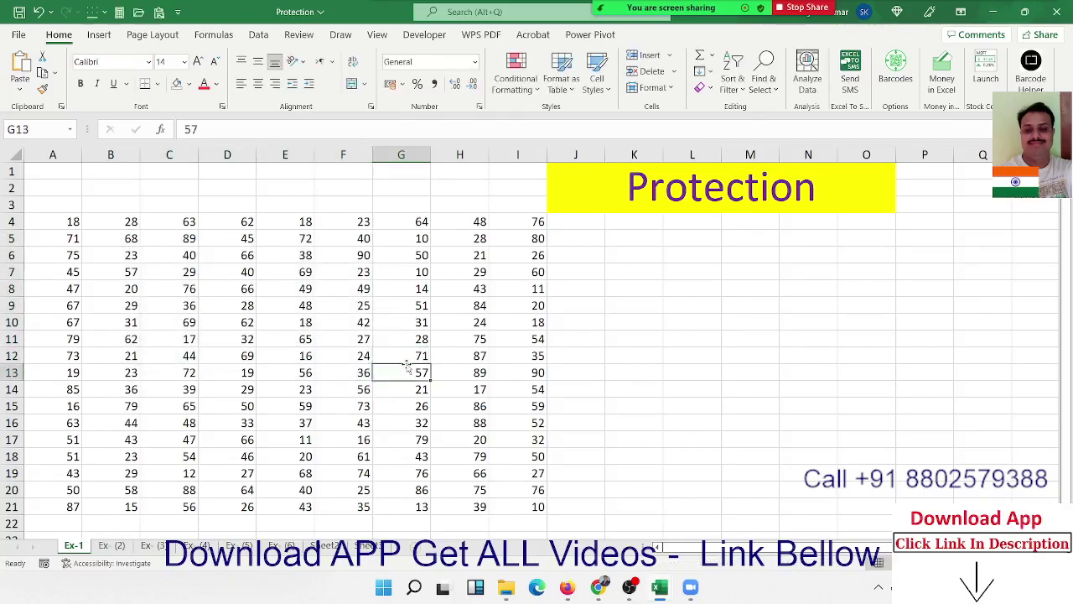
pyautogui.hotkey('ctrl', 'z')
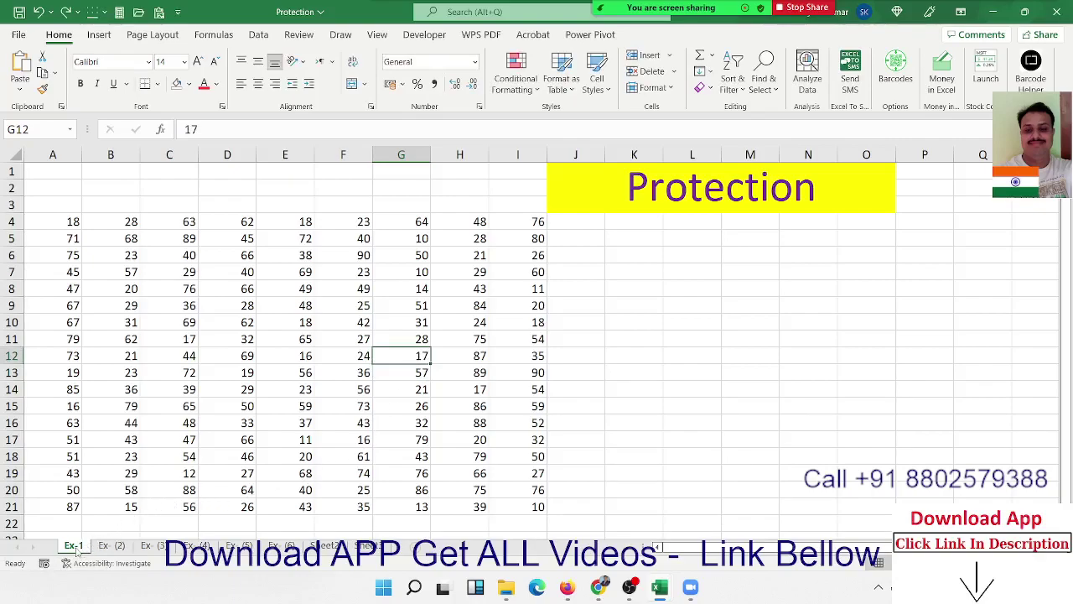
# - Protect Ex-1 allowing selection of locked/unlocked cells, with editing objects and scenarios turned off
pyautogui.rightClick(76, 546)
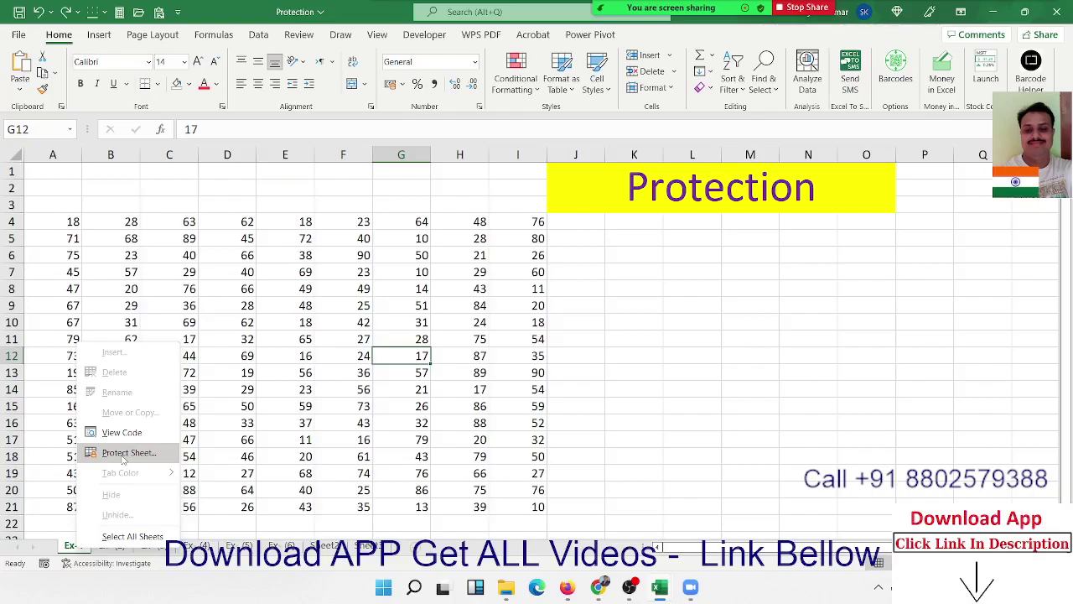
pyautogui.click(124, 452)
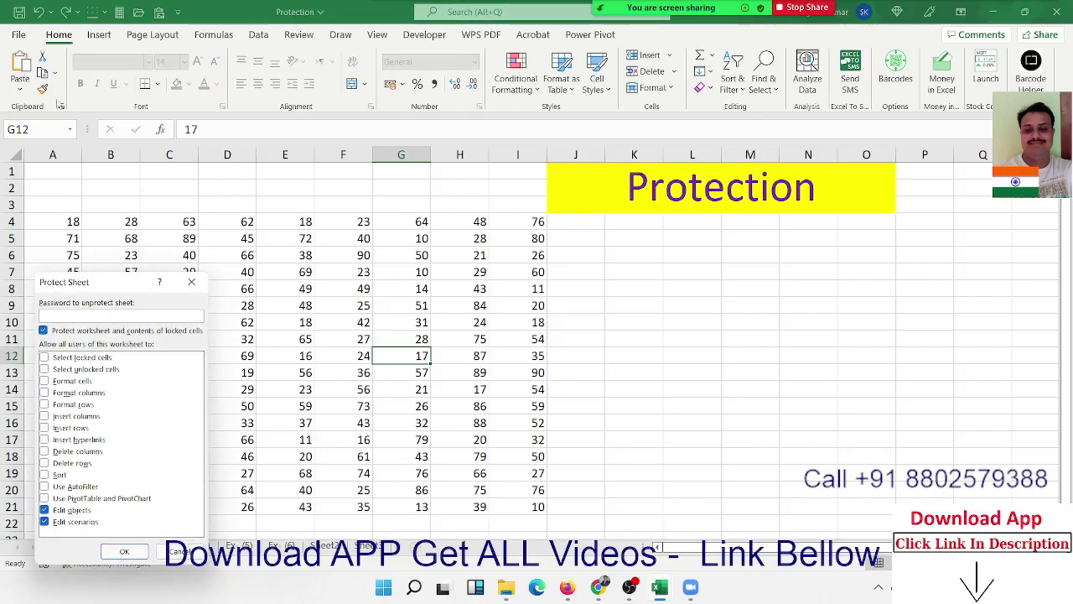
pyautogui.moveTo(67, 286); pyautogui.dragTo(190, 256)
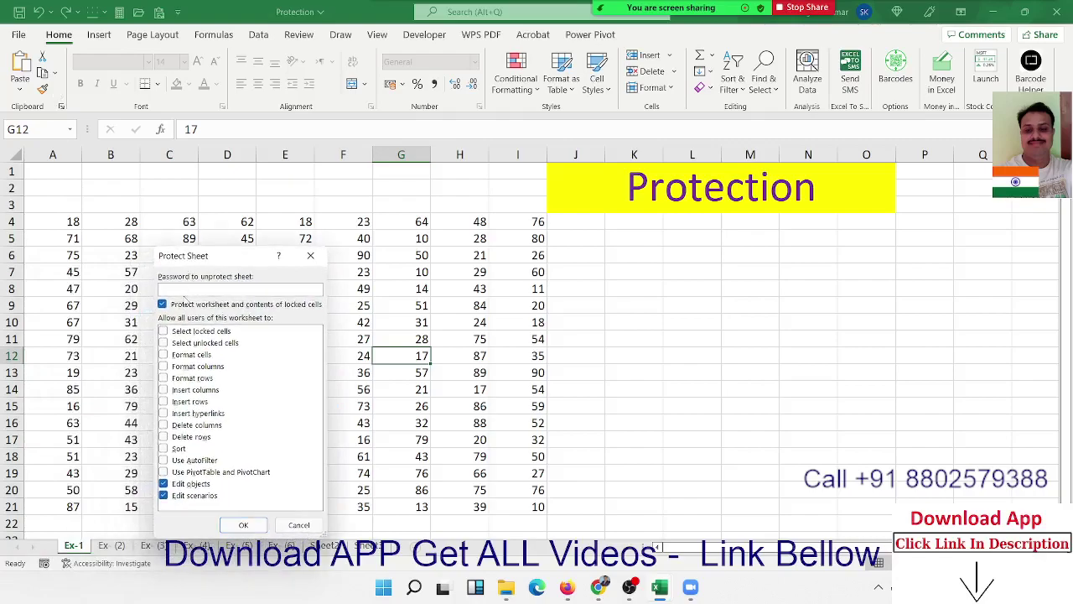
pyautogui.click(162, 330)
pyautogui.click(163, 484)
pyautogui.click(163, 496)
# - Enter the sheet protection password and re-enter it to confirm
pyautogui.click(175, 287)
pyautogui.write('1')
pyautogui.press('Return')
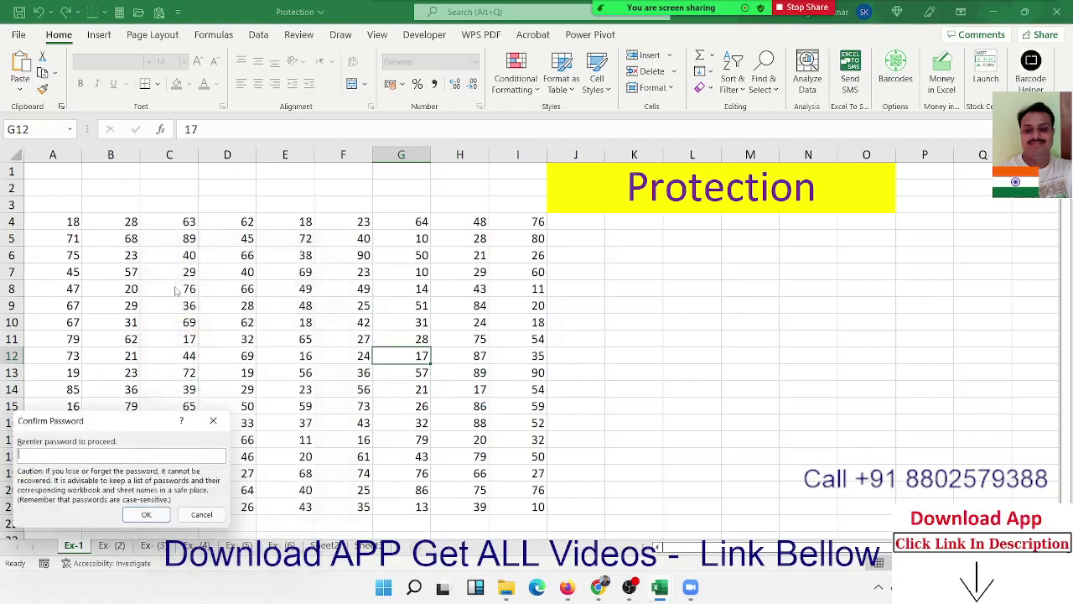
pyautogui.moveTo(73, 424); pyautogui.dragTo(304, 260)
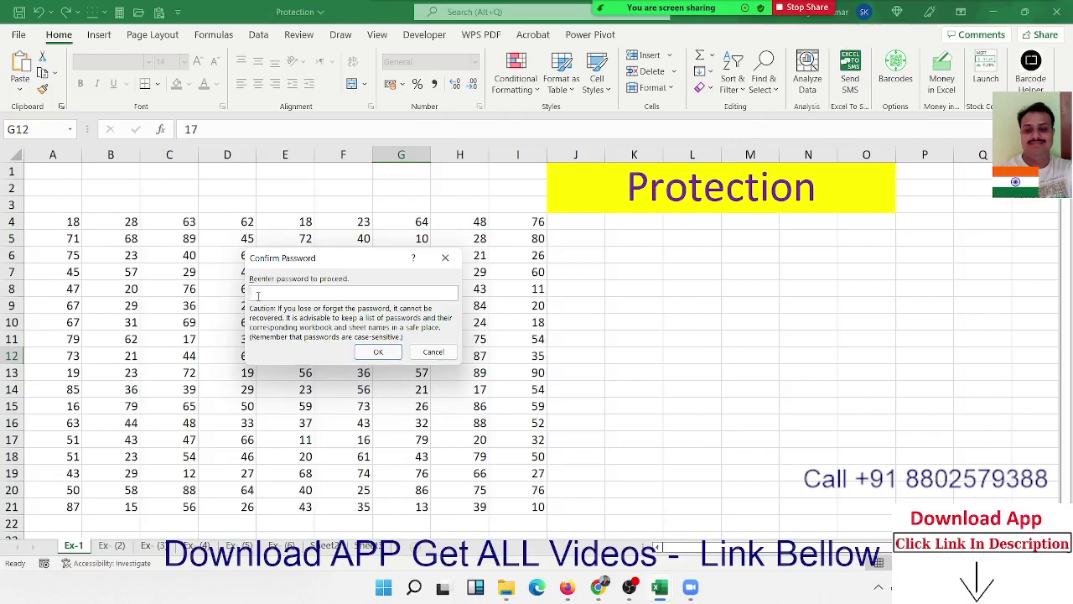
pyautogui.write('1')
pyautogui.press('Return')
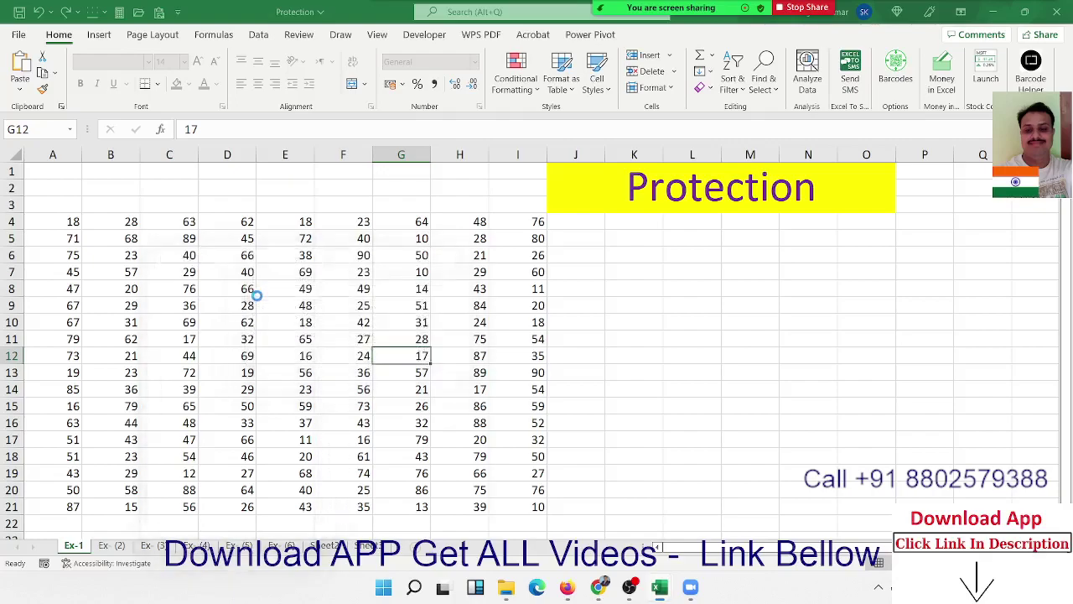
pyautogui.click(188, 283)
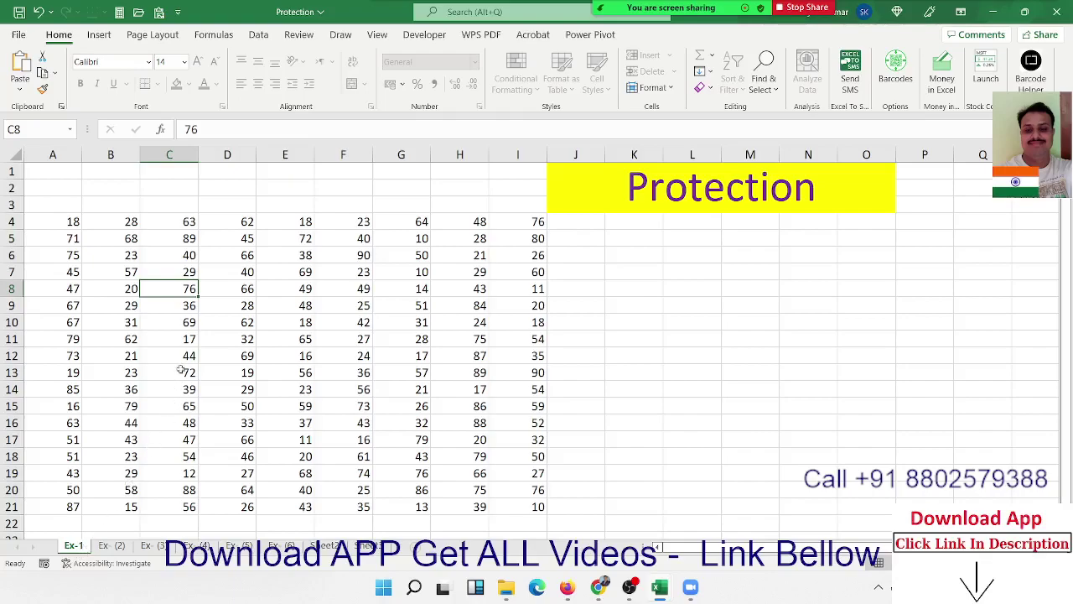
pyautogui.click(185, 325)
pyautogui.click(161, 171)
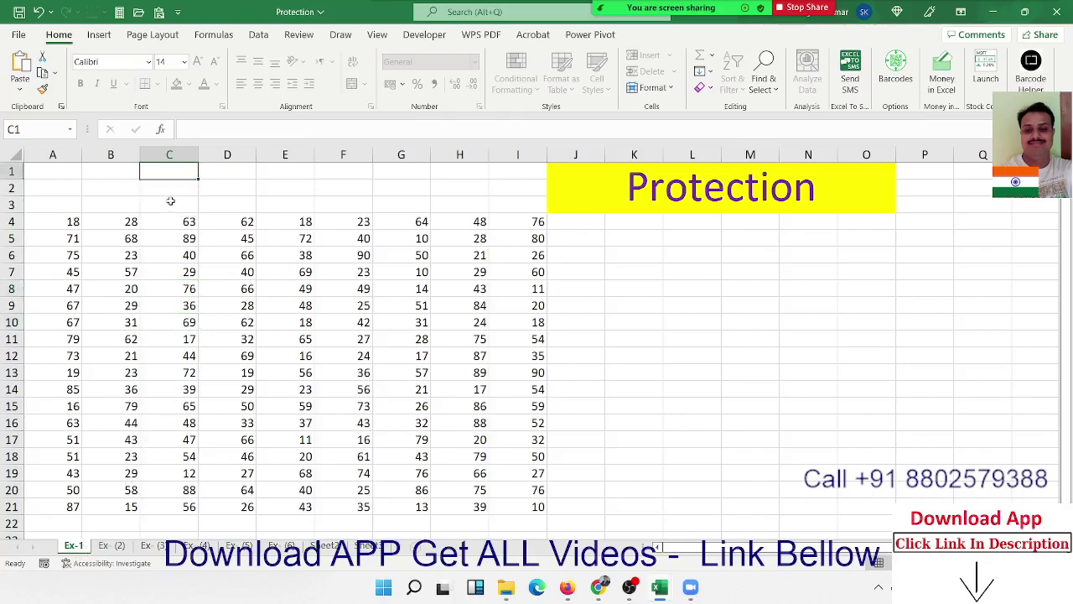
pyautogui.doubleClick(168, 189)
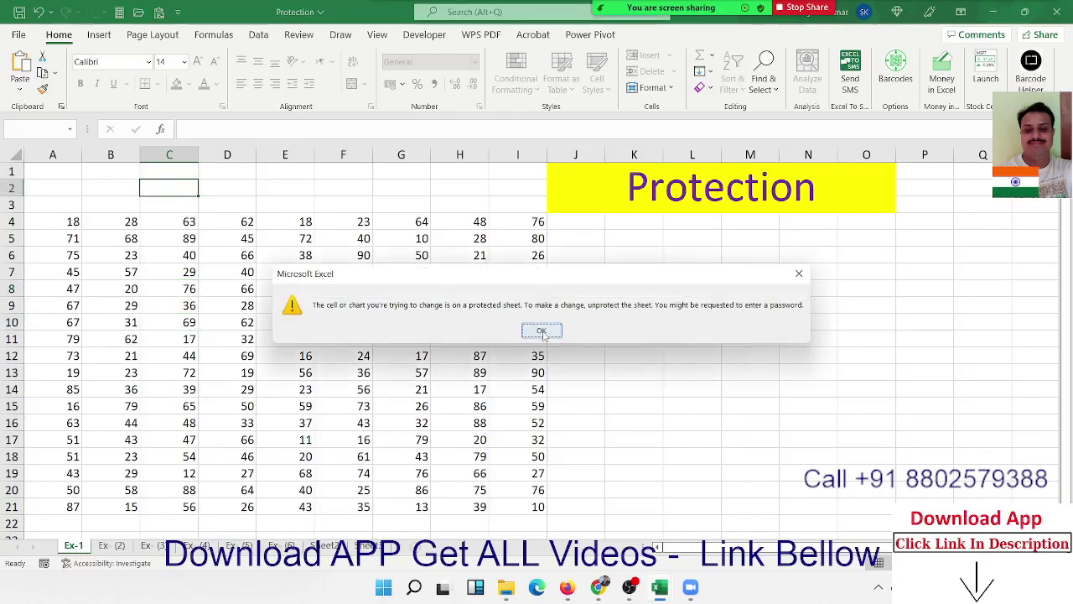
pyautogui.click(541, 330)
pyautogui.click(573, 327)
pyautogui.doubleClick(573, 326)
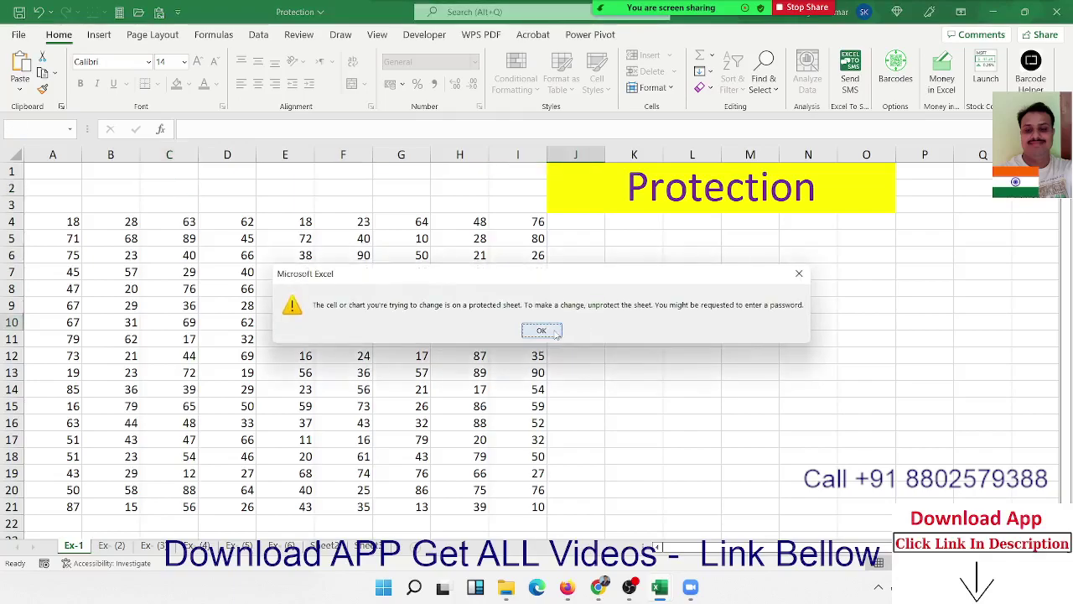
pyautogui.click(554, 332)
pyautogui.click(305, 338)
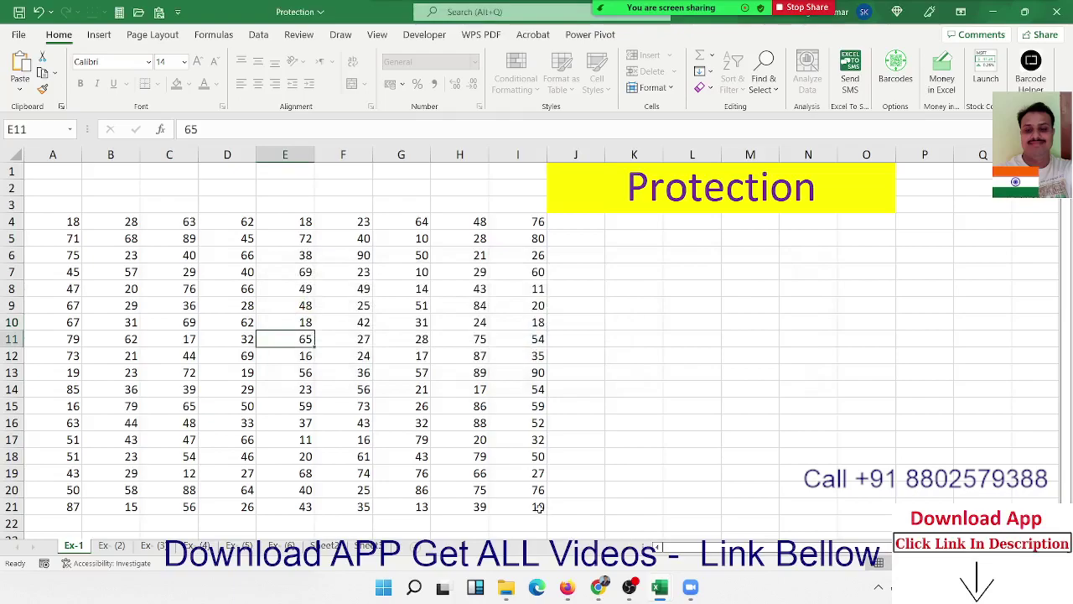
pyautogui.moveTo(144, 237); pyautogui.dragTo(230, 347)
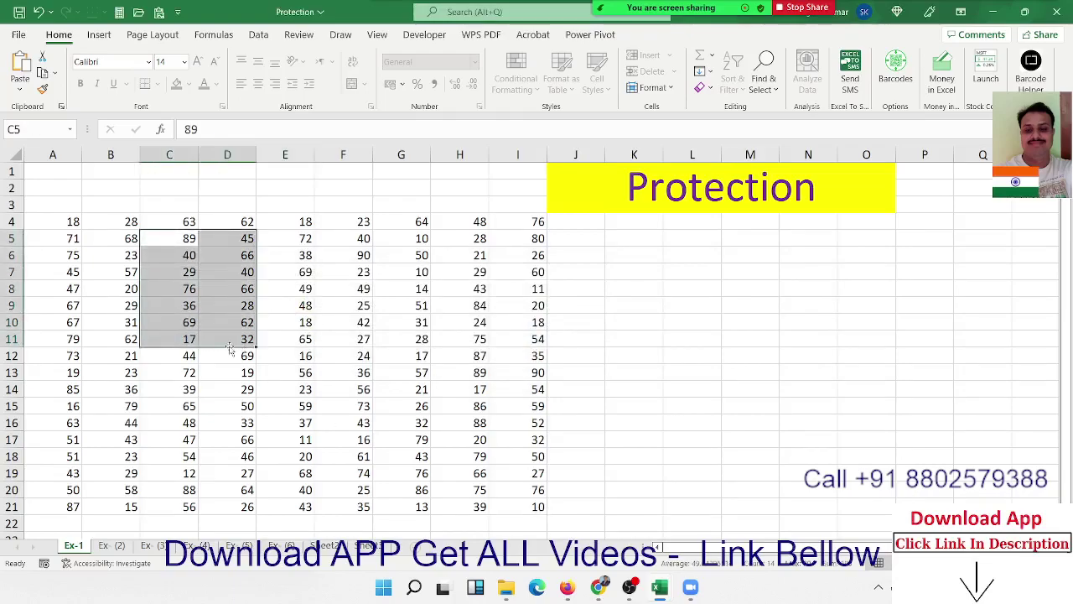
pyautogui.click(19, 339)
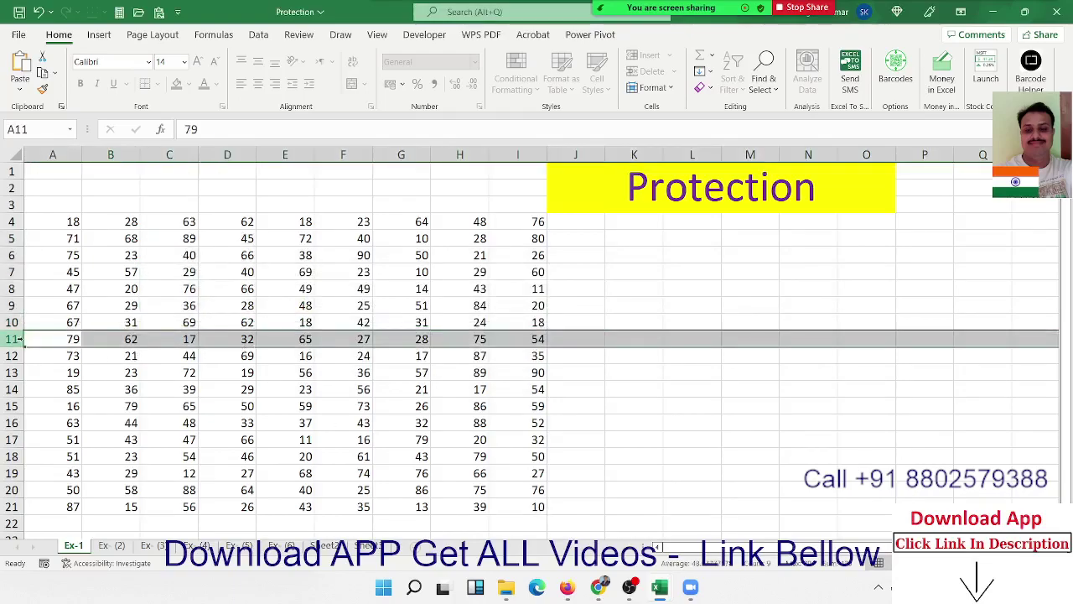
pyautogui.click(130, 339)
# - Remove the protection from the Ex-1 sheet
pyautogui.rightClick(74, 548)
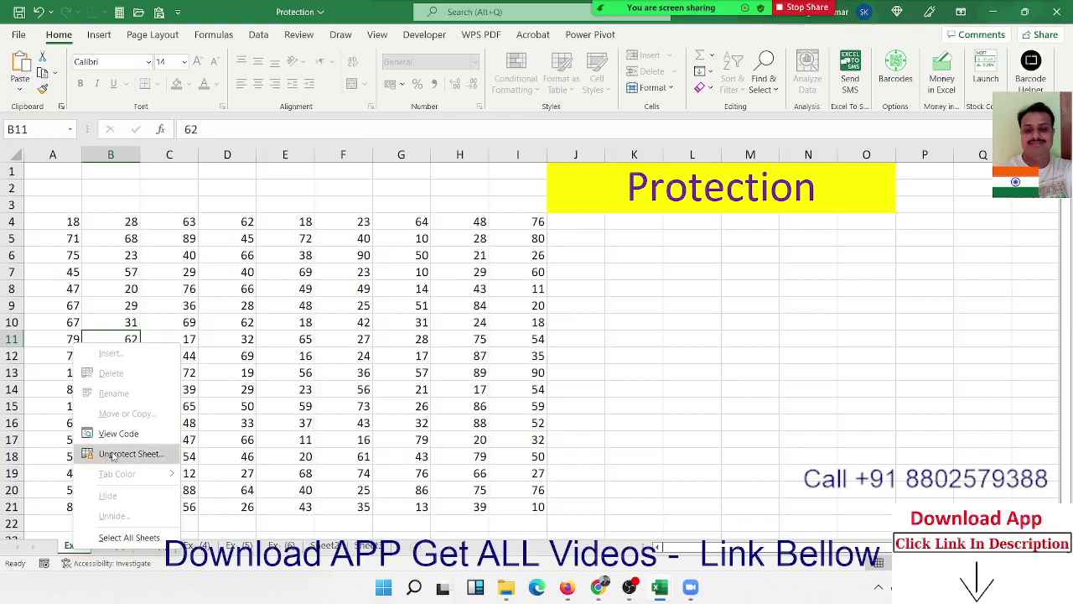
pyautogui.click(113, 453)
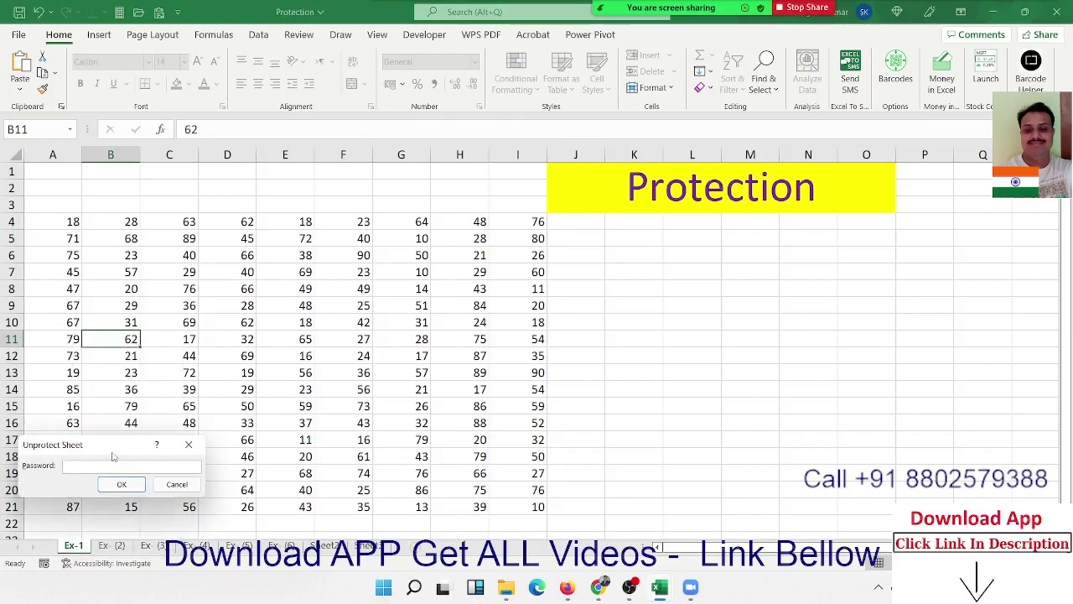
pyautogui.press('Return')
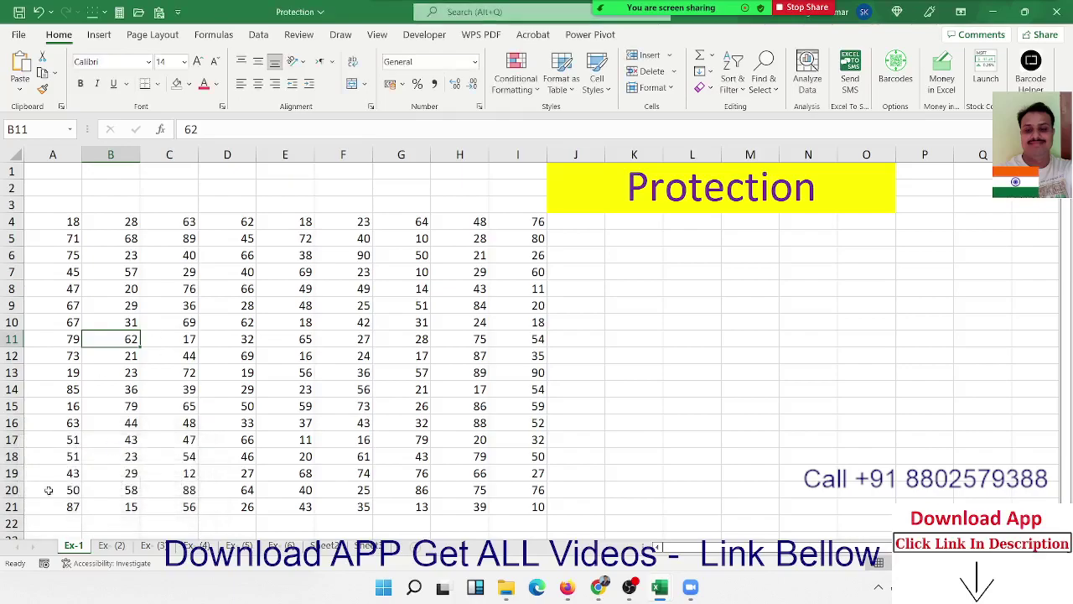
# - Re-protect Ex-1, now also allowing users to format cells
pyautogui.rightClick(78, 547)
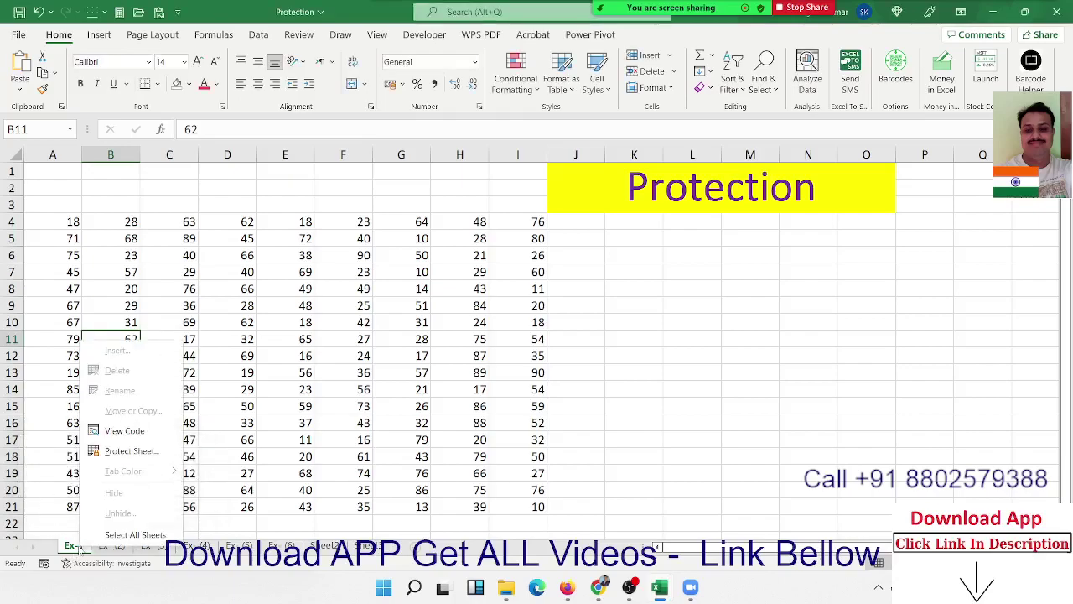
pyautogui.click(134, 451)
pyautogui.moveTo(79, 280)
pyautogui.mouseDown()
pyautogui.moveTo(207, 256)
pyautogui.moveTo(280, 218)
pyautogui.mouseUp()
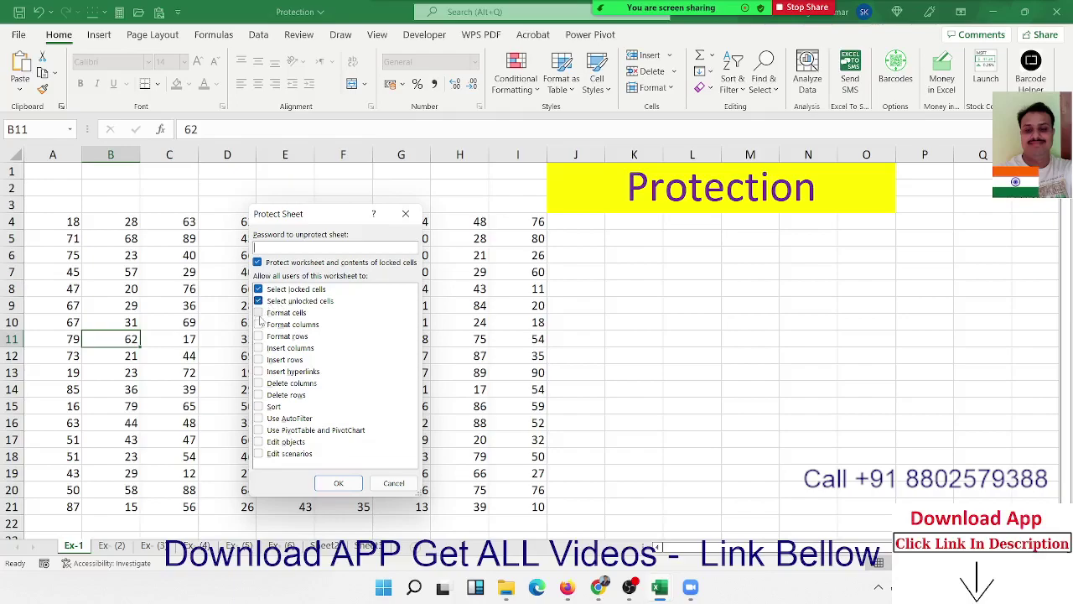
pyautogui.click(259, 313)
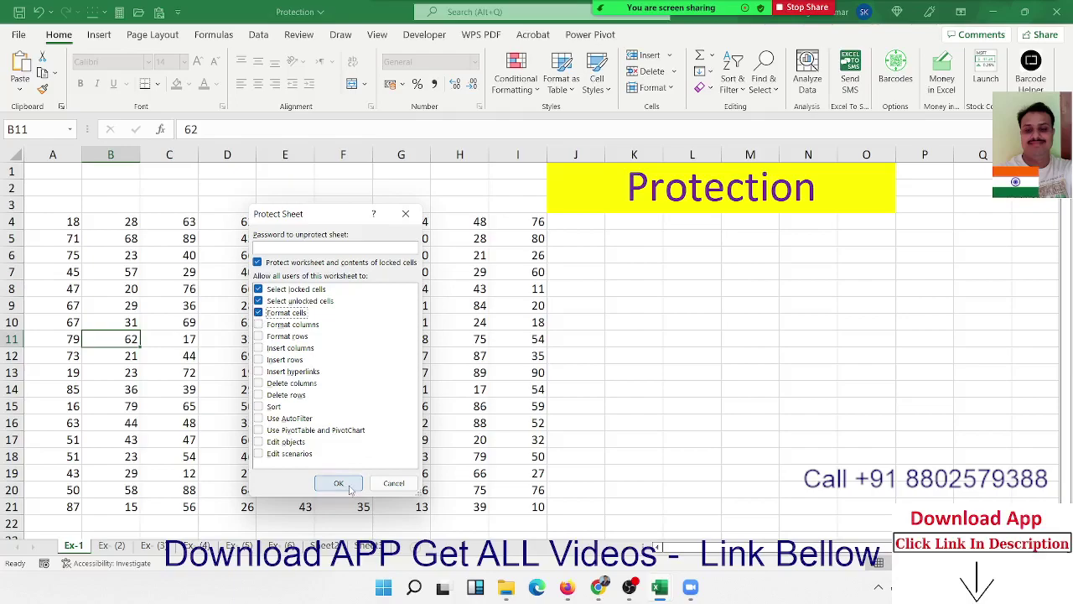
pyautogui.click(351, 488)
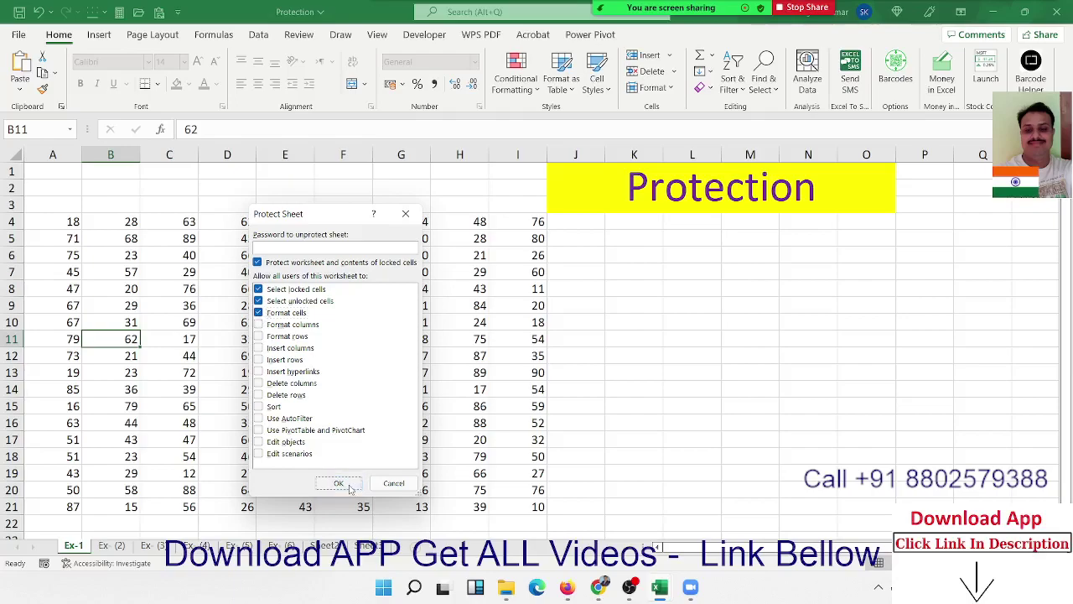
# - Apply the protection, confirm F12 is locked, and fill E8:F13 with gold
pyautogui.click(316, 360)
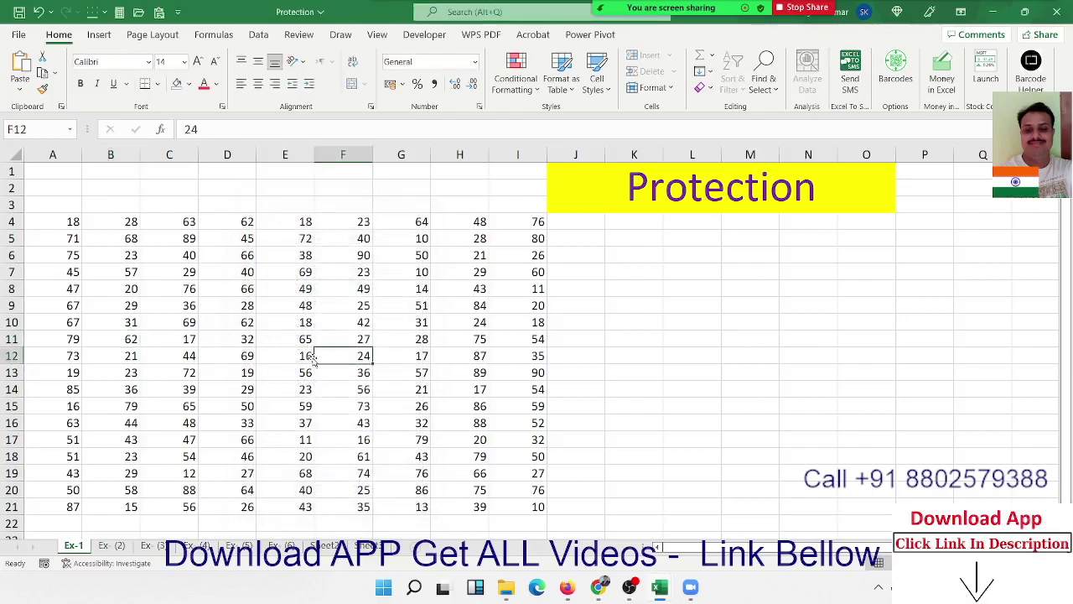
pyautogui.doubleClick(317, 360)
pyautogui.press('Return')
pyautogui.moveTo(281, 286); pyautogui.dragTo(335, 372)
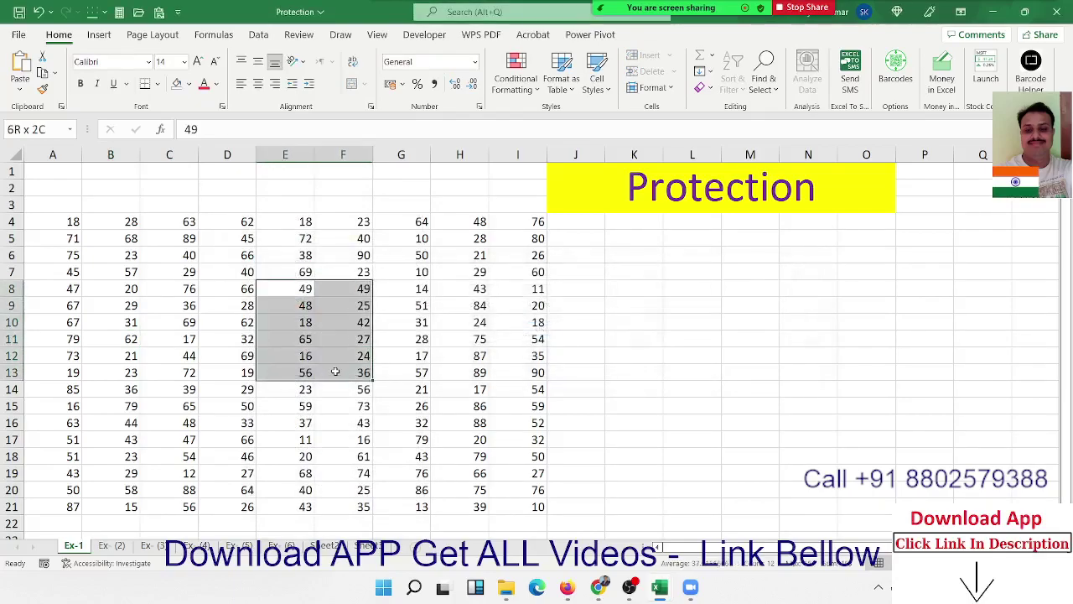
pyautogui.click(188, 86)
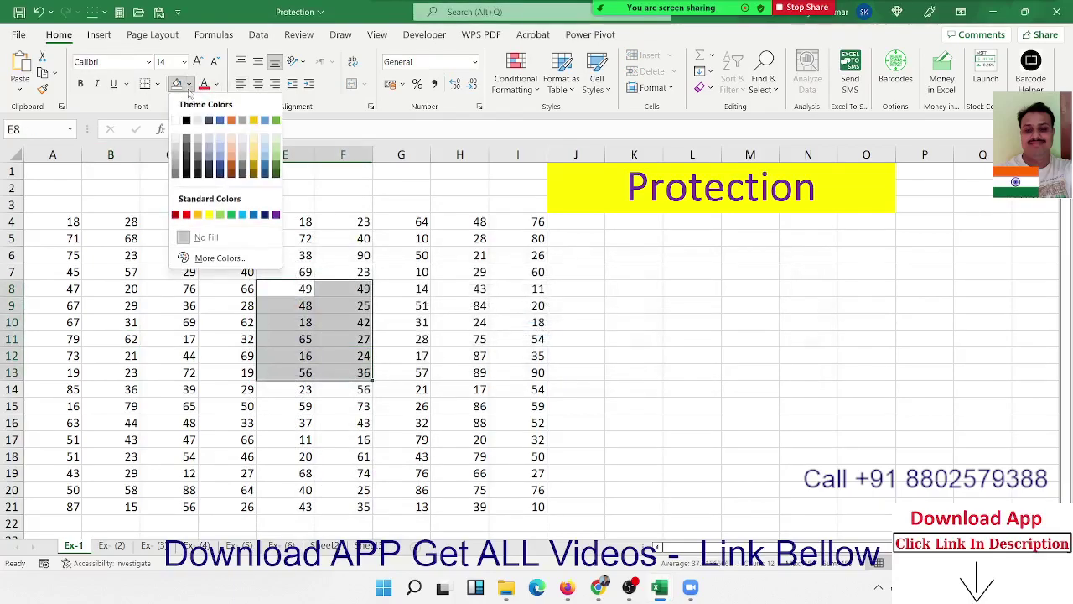
pyautogui.click(198, 216)
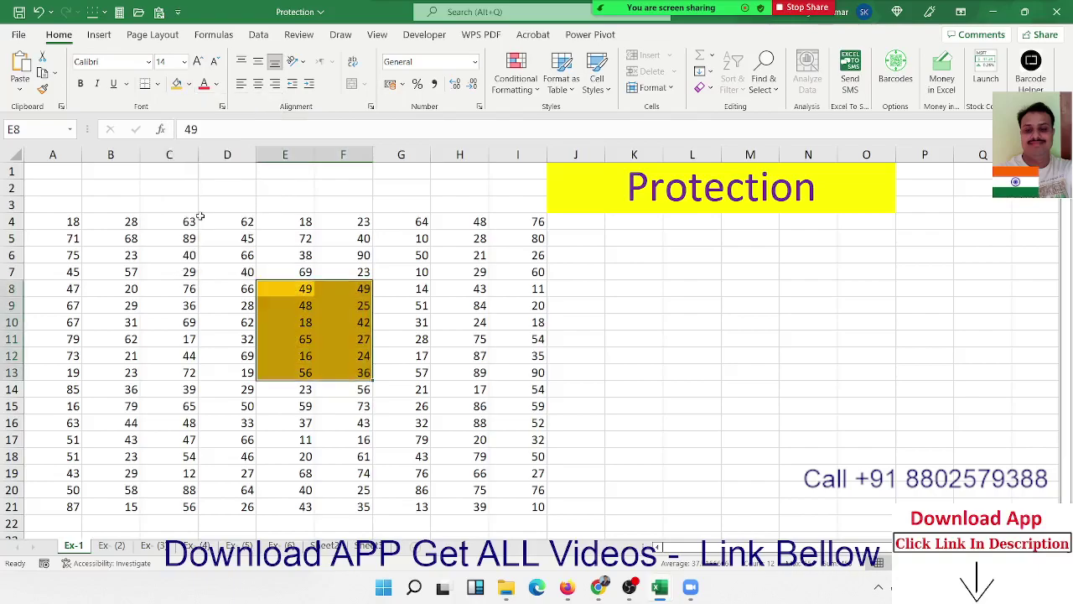
pyautogui.click(180, 286)
# - Unprotect Ex-1 and reopen Protect Sheet with Format cells unticked
pyautogui.rightClick(83, 546)
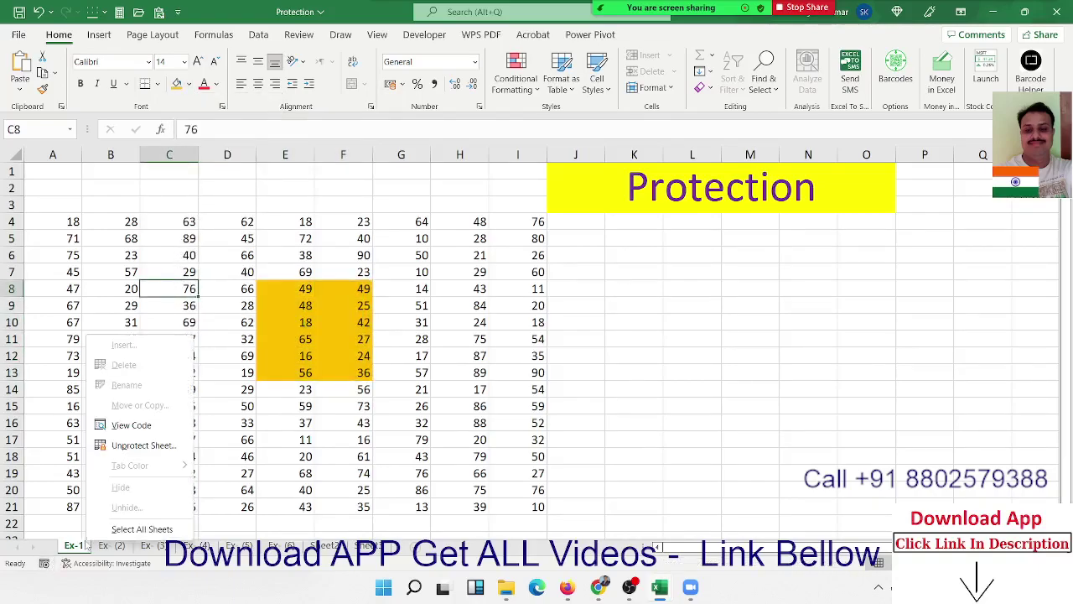
pyautogui.click(134, 444)
pyautogui.rightClick(88, 546)
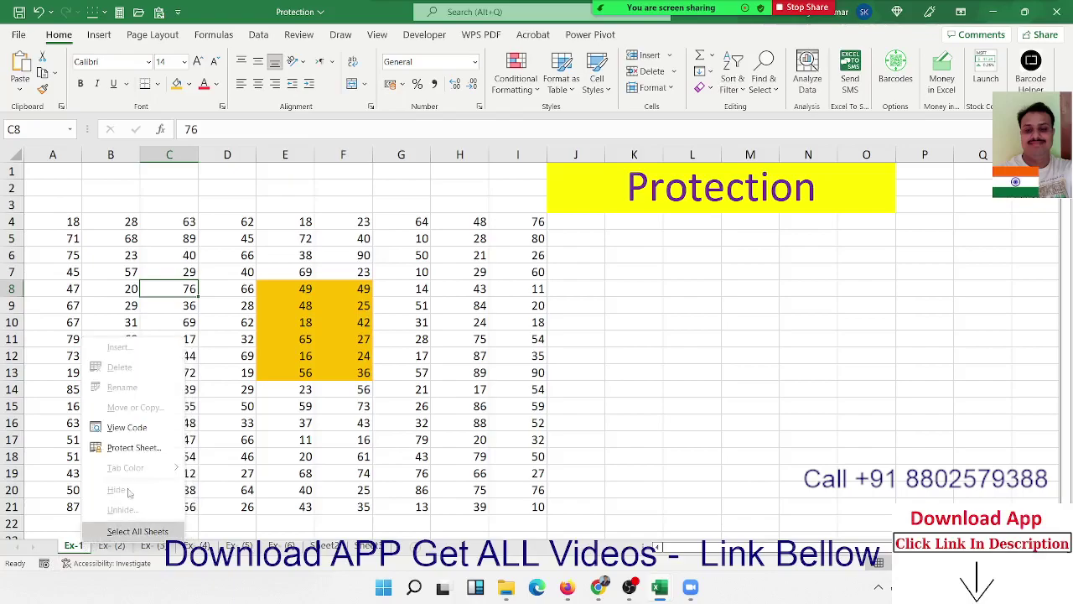
pyautogui.click(138, 449)
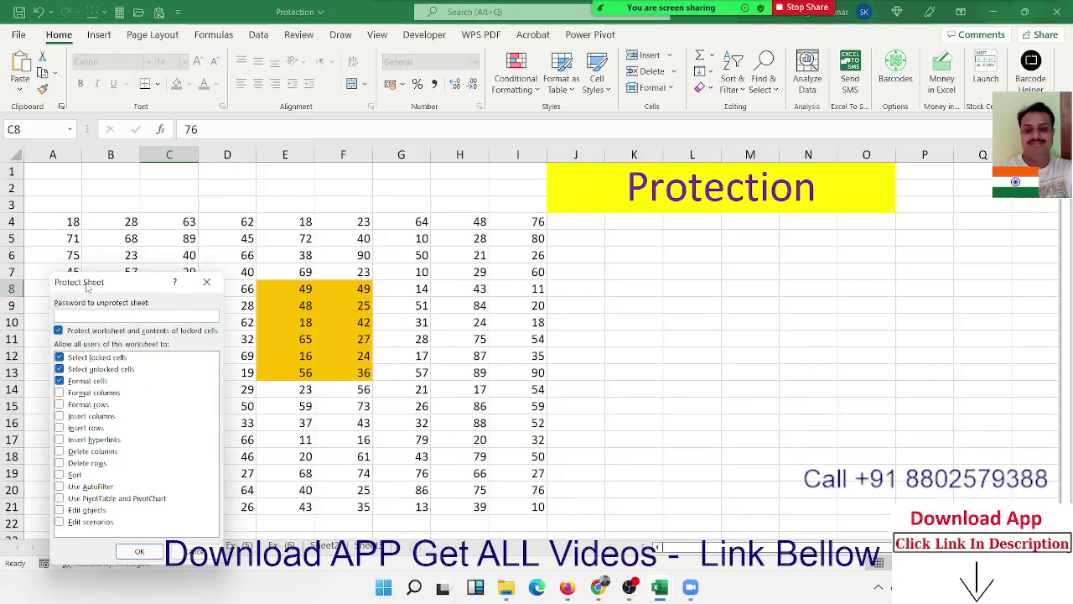
pyautogui.moveTo(86, 283); pyautogui.dragTo(171, 228)
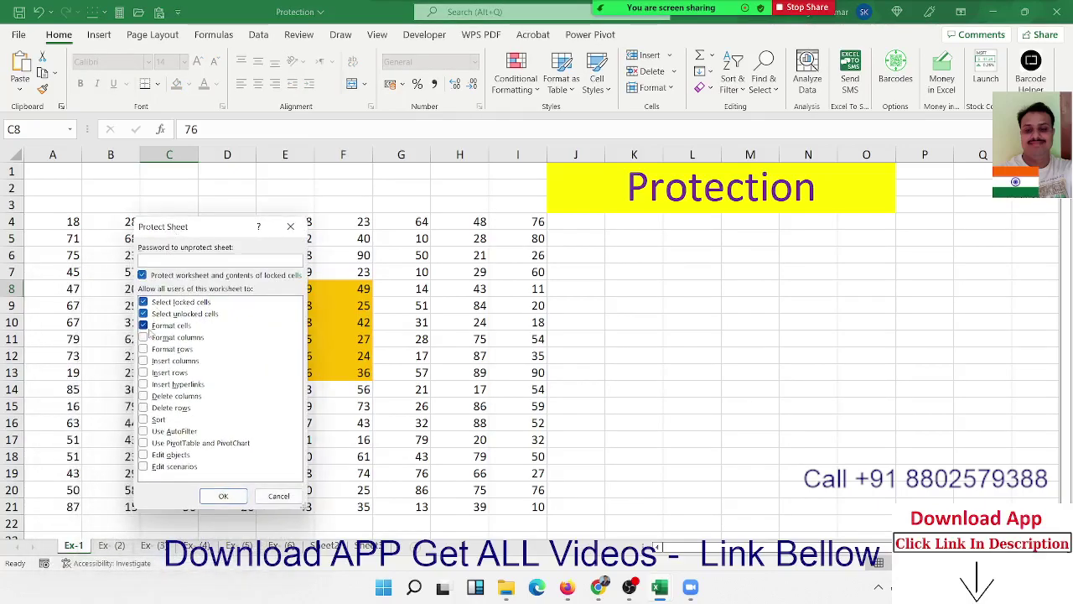
pyautogui.click(146, 326)
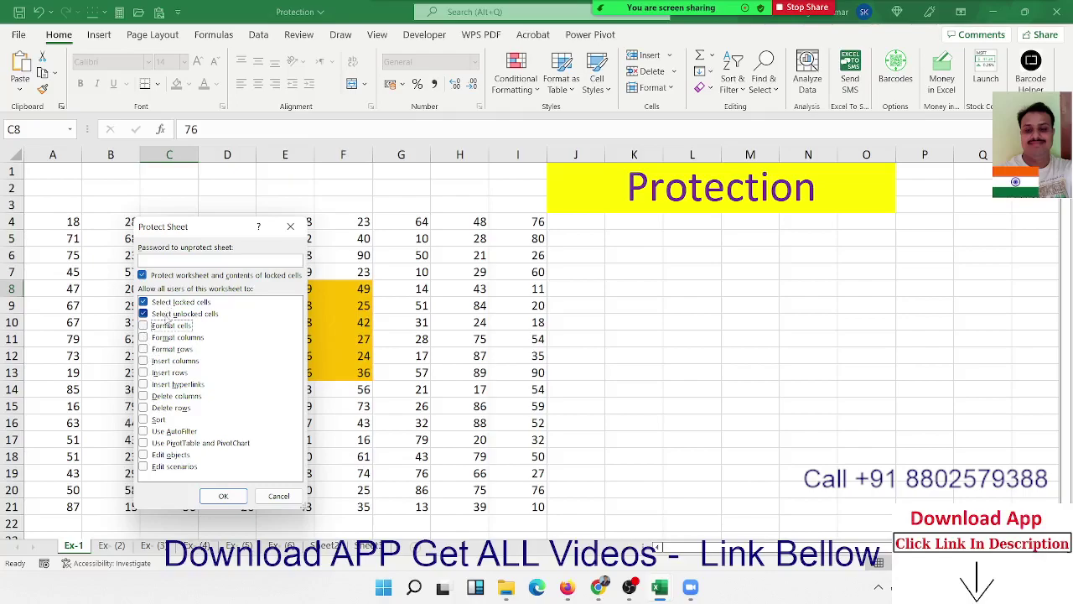
pyautogui.click(223, 496)
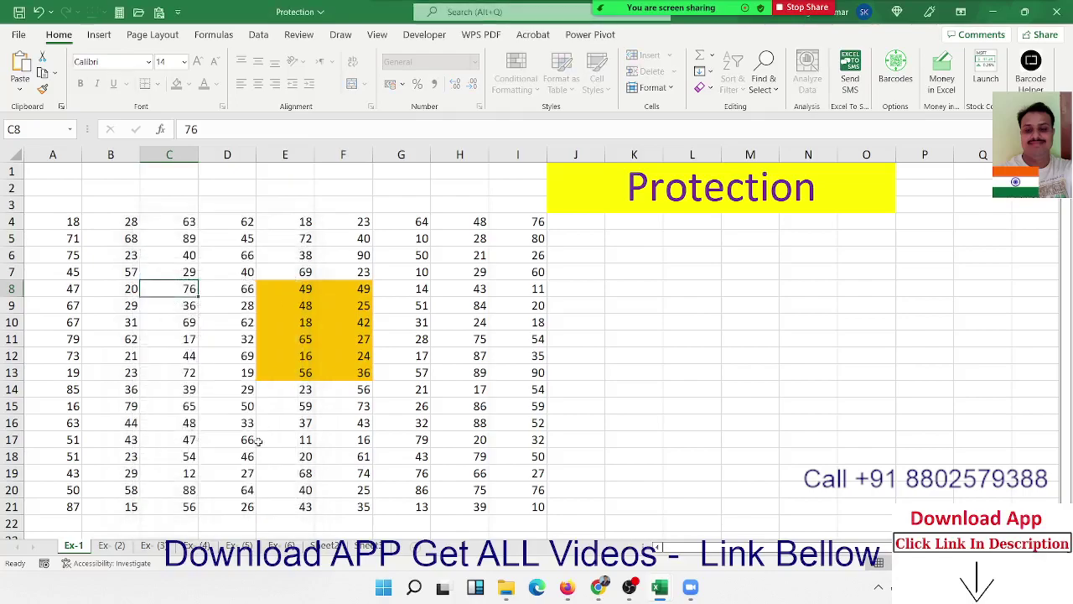
pyautogui.doubleClick(263, 423)
pyautogui.press('Return')
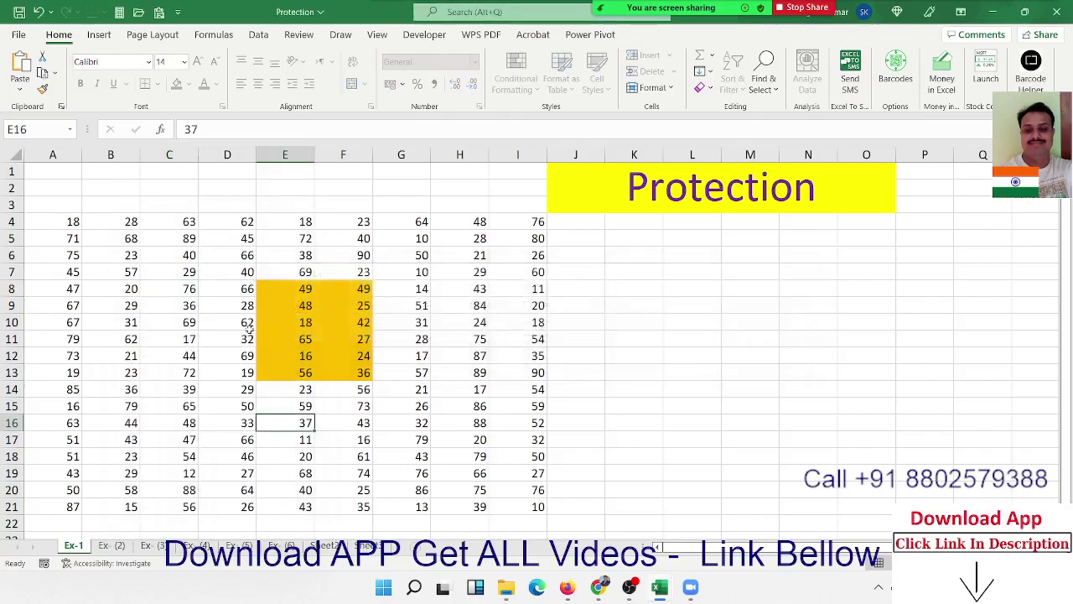
pyautogui.moveTo(65, 227)
pyautogui.mouseDown()
pyautogui.moveTo(456, 436)
pyautogui.moveTo(511, 503)
pyautogui.mouseUp()
pyautogui.hotkey('ctrl', 'c')
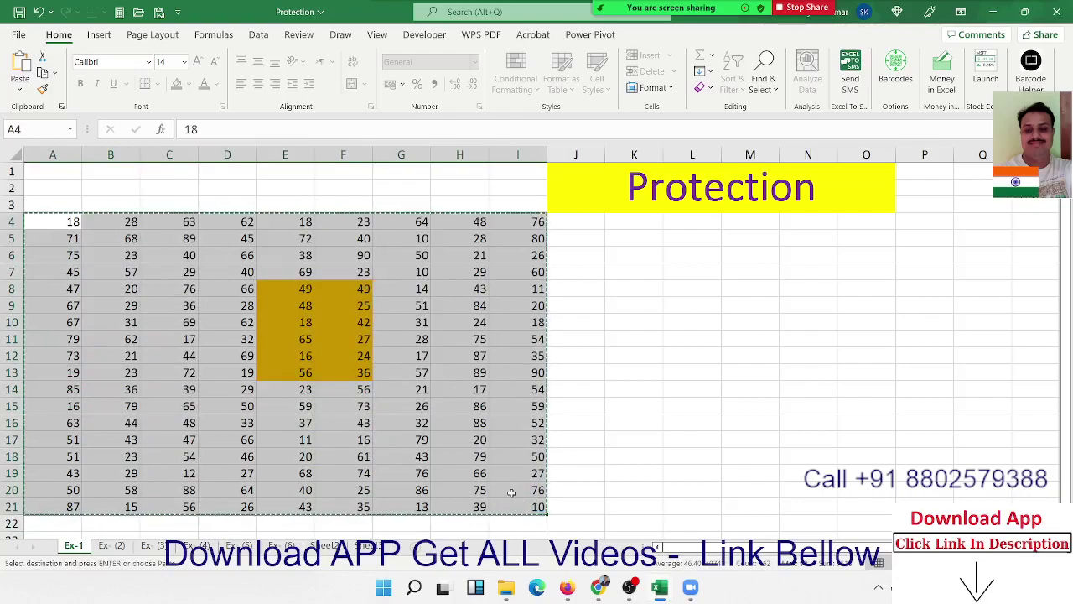
pyautogui.click(369, 545)
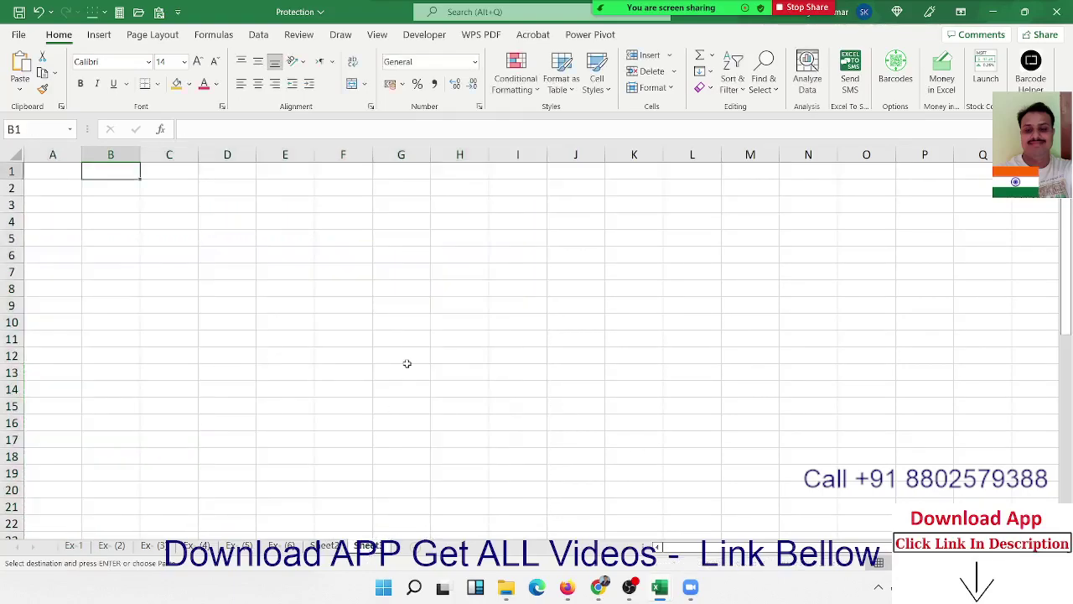
pyautogui.click(331, 260)
pyautogui.hotkey('ctrl', 'v')
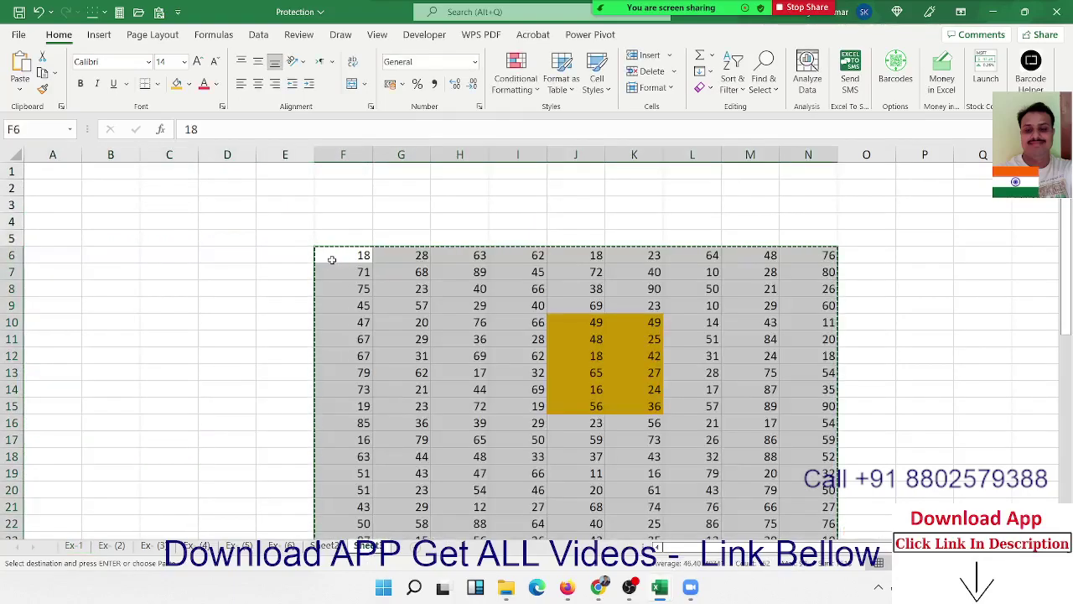
pyautogui.hotkey('ctrl', 'z')
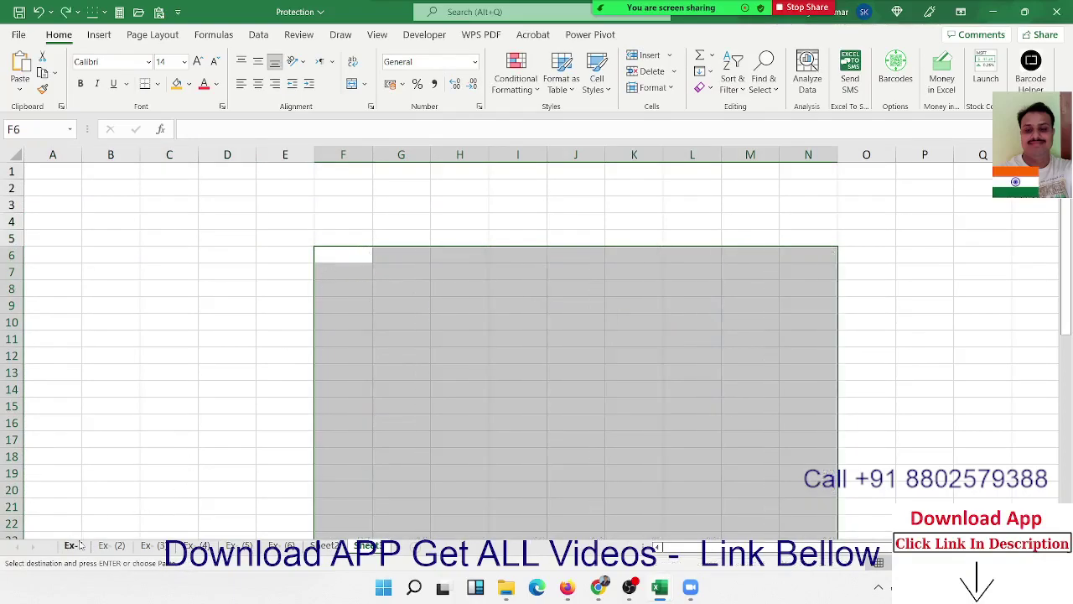
pyautogui.click(75, 545)
pyautogui.click(249, 387)
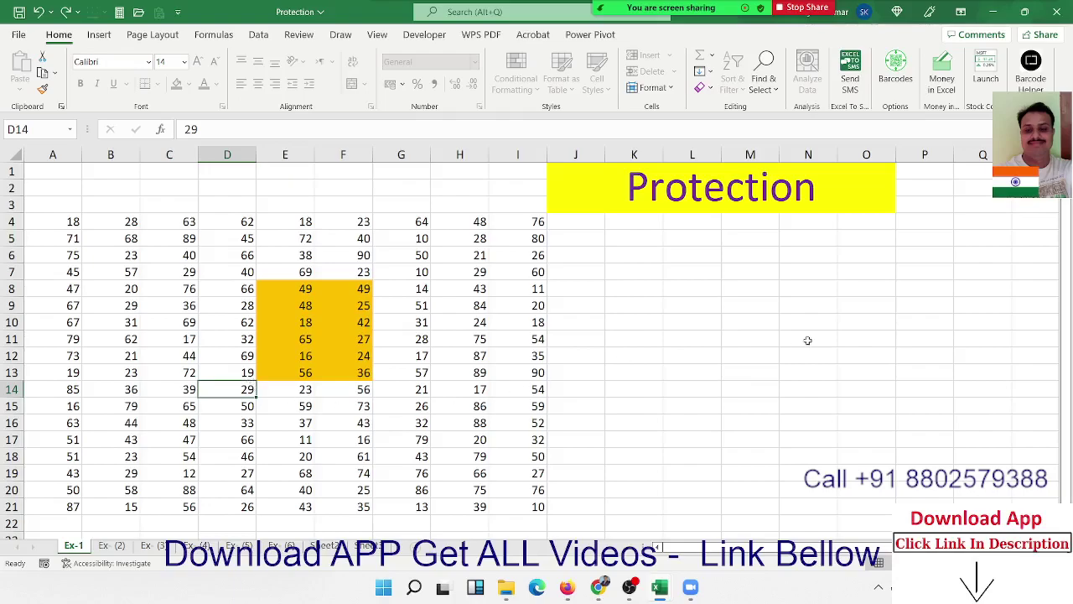
# - Select J10, then the B5:I21 data range, then K9 on Ex-1
pyautogui.click(597, 320)
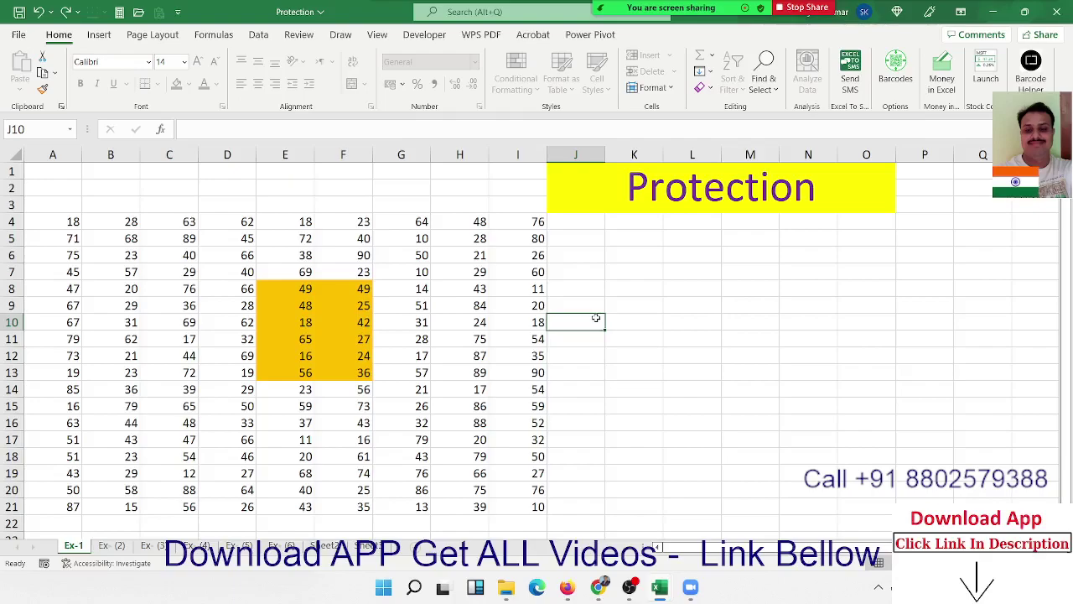
pyautogui.moveTo(535, 506); pyautogui.dragTo(95, 219)
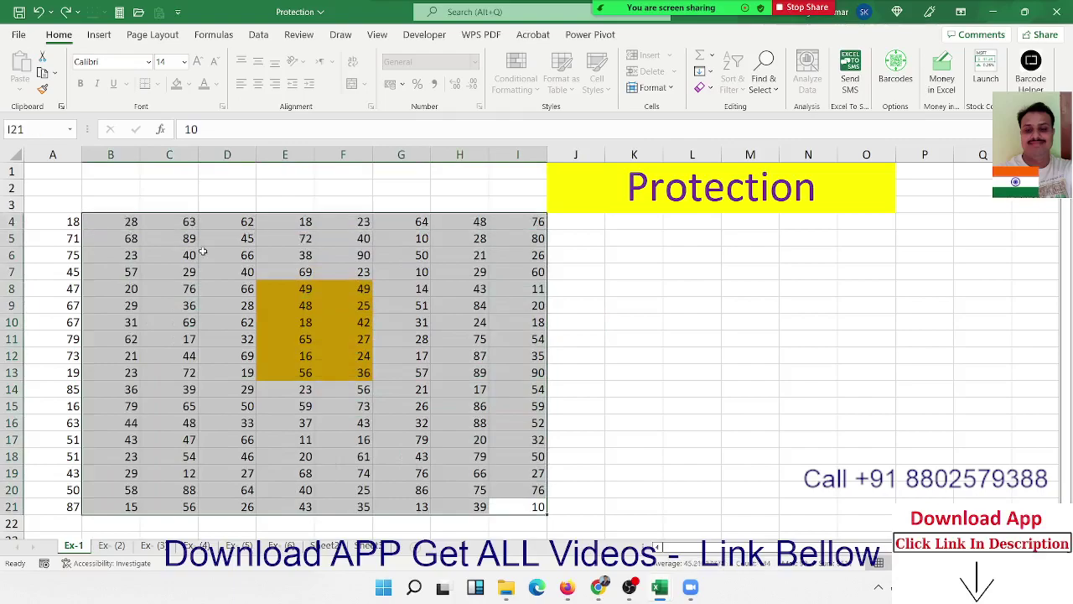
pyautogui.click(608, 302)
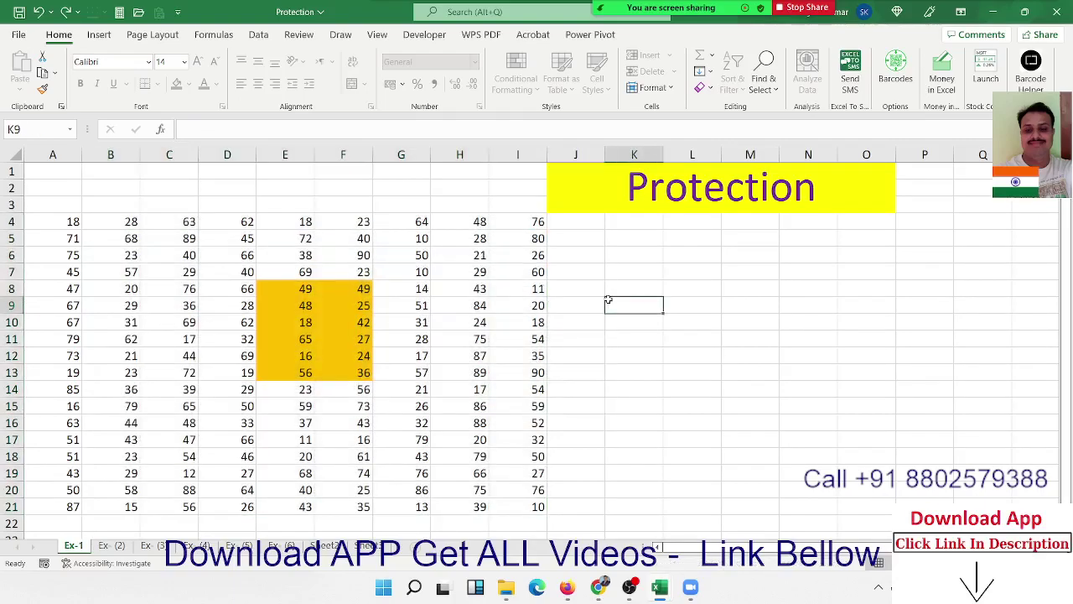
# - Unprotect Ex-1 and re-protect it with Select locked and Select unlocked cells both unticked
pyautogui.rightClick(73, 545)
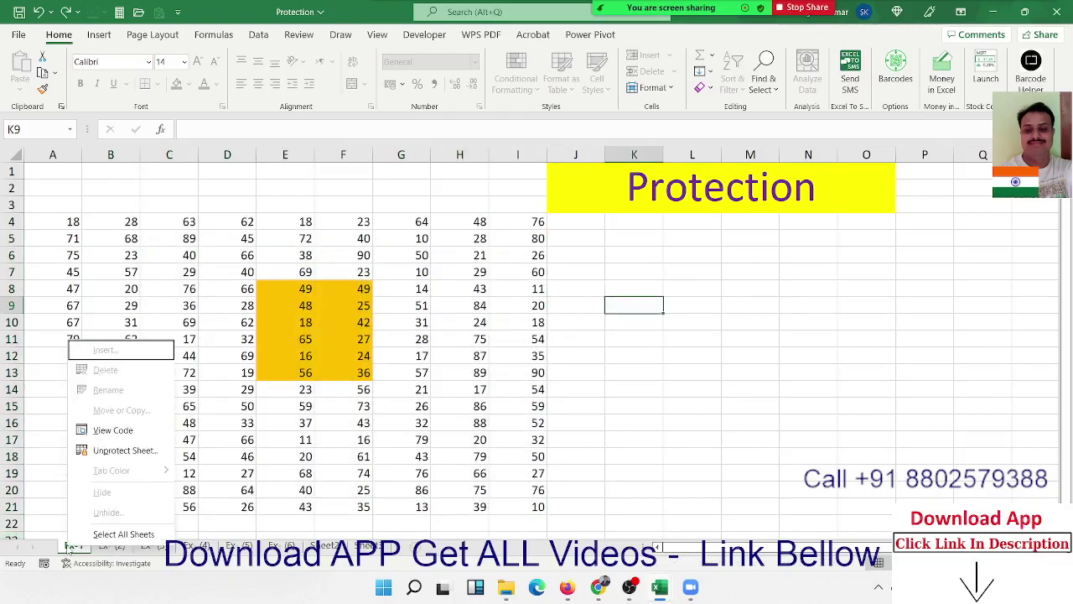
pyautogui.click(115, 451)
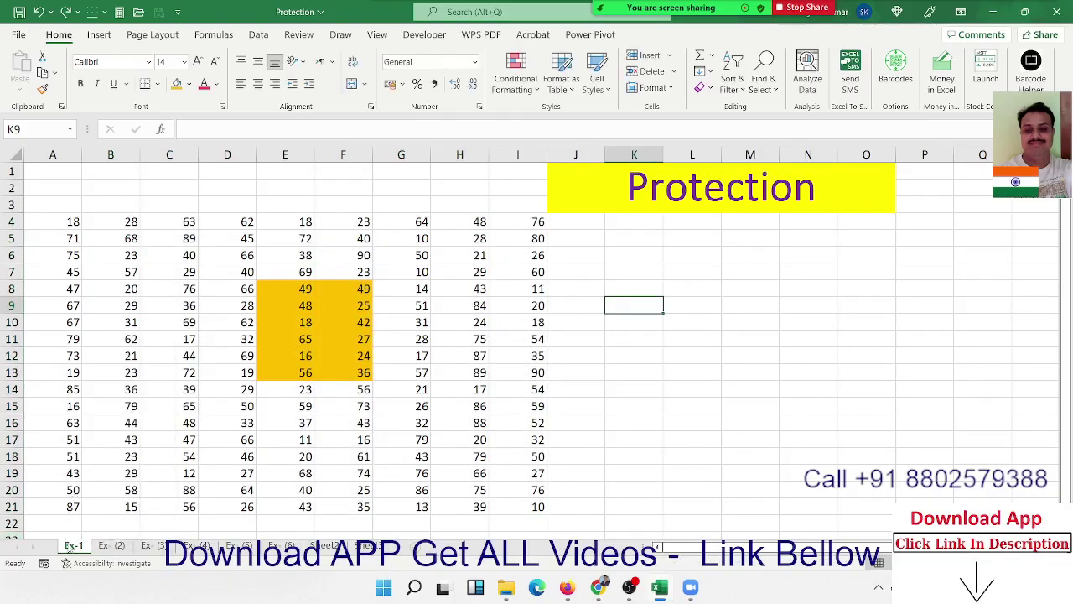
pyautogui.rightClick(73, 545)
pyautogui.click(104, 453)
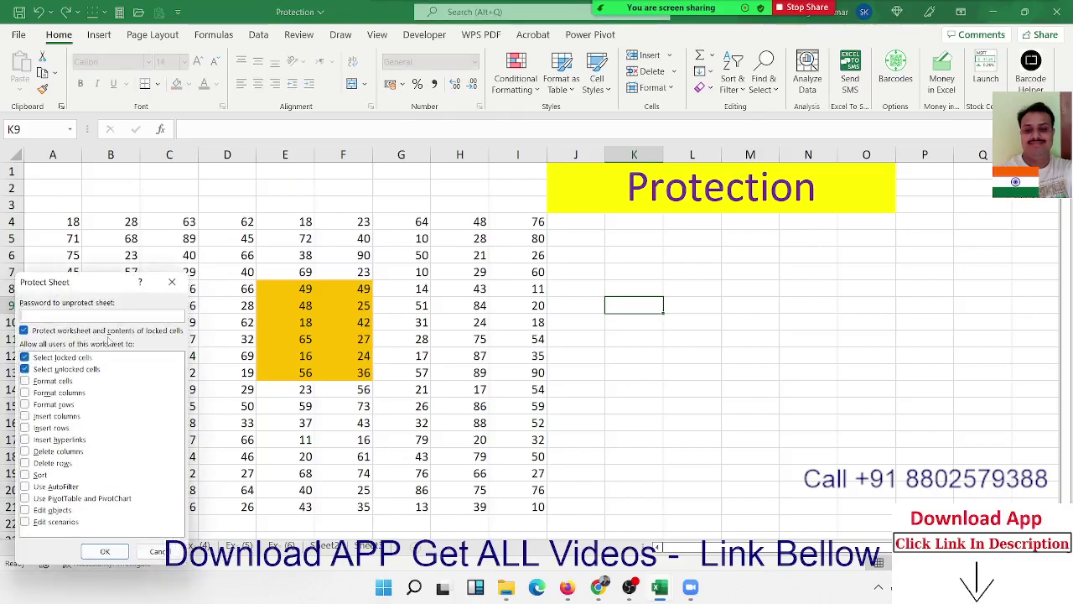
pyautogui.moveTo(80, 285); pyautogui.dragTo(822, 222)
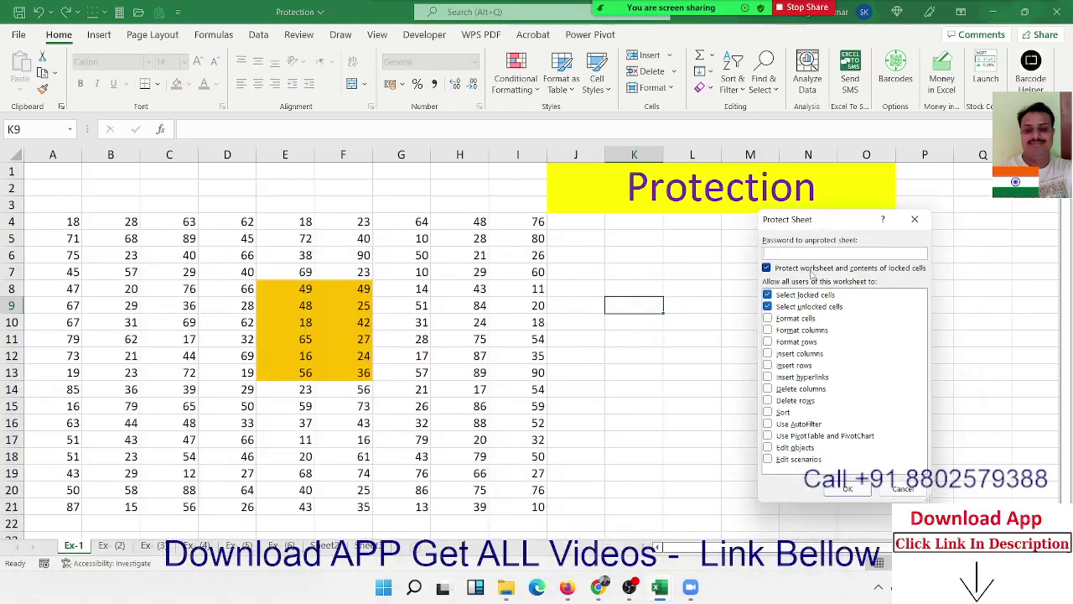
pyautogui.click(767, 294)
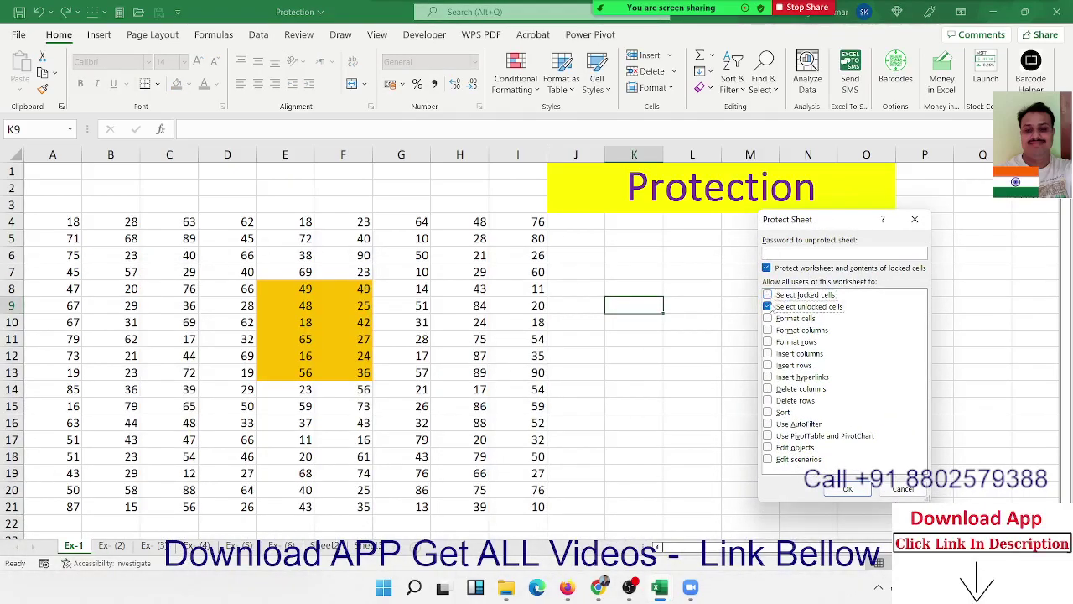
pyautogui.click(767, 306)
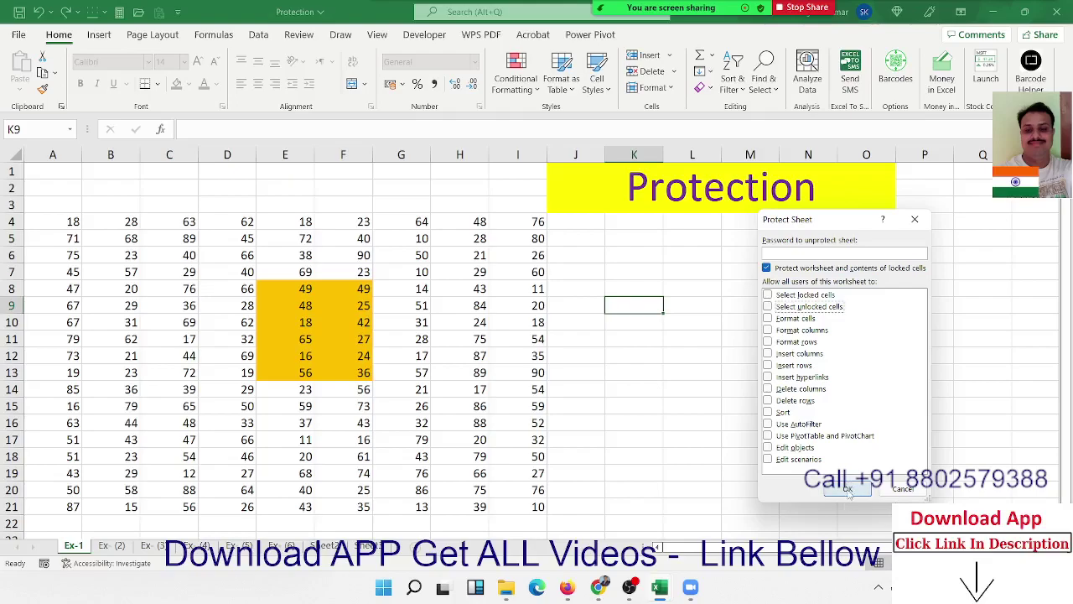
pyautogui.click(848, 492)
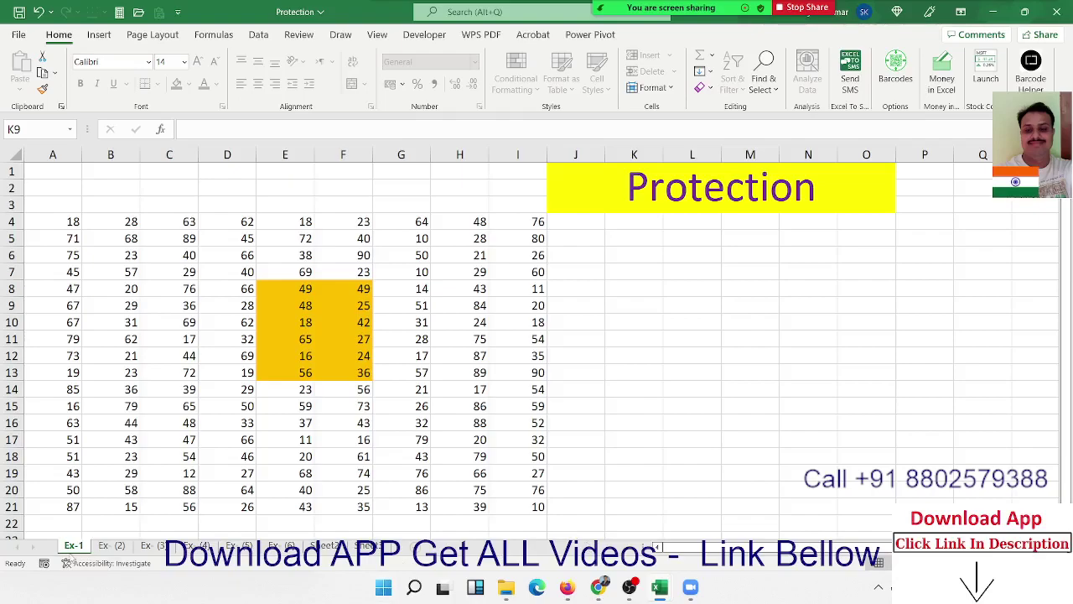
# - Unprotect Ex-1, then re-apply protection leaving every permission box cleared
pyautogui.rightClick(72, 546)
pyautogui.click(135, 463)
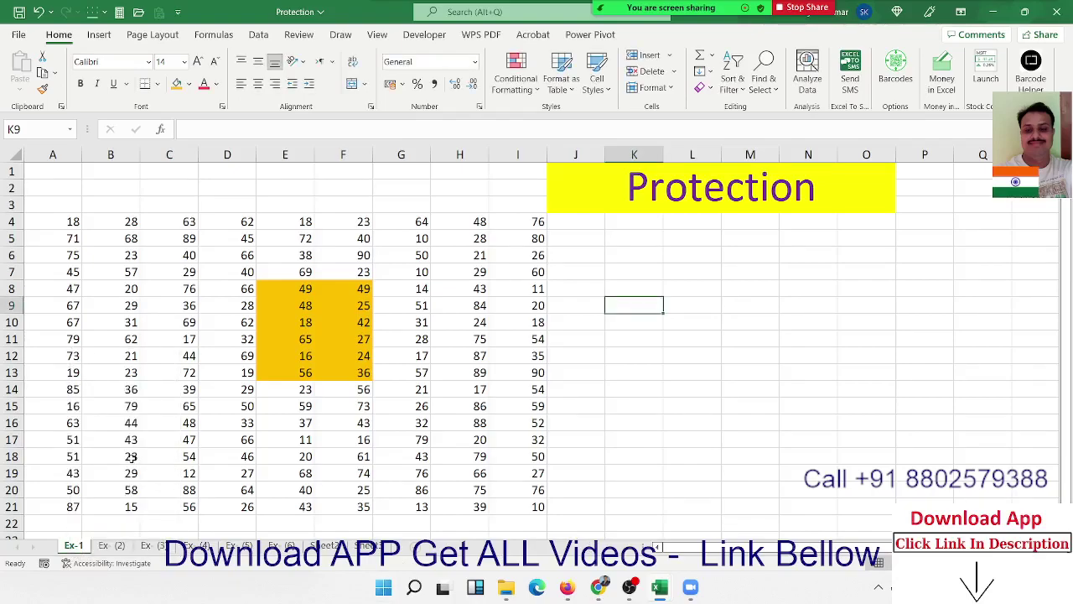
pyautogui.rightClick(74, 546)
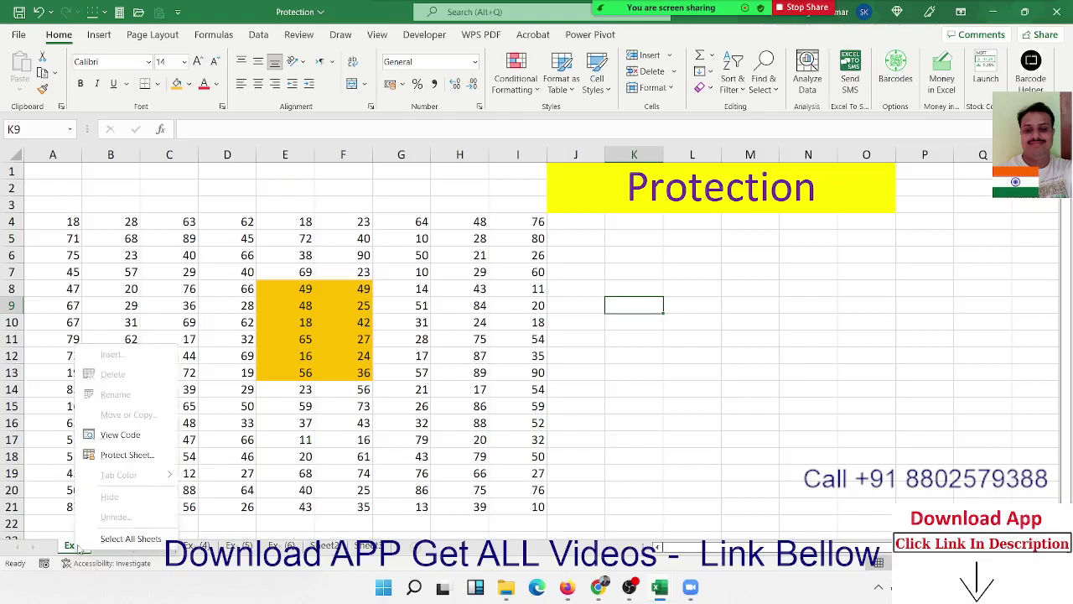
pyautogui.click(128, 455)
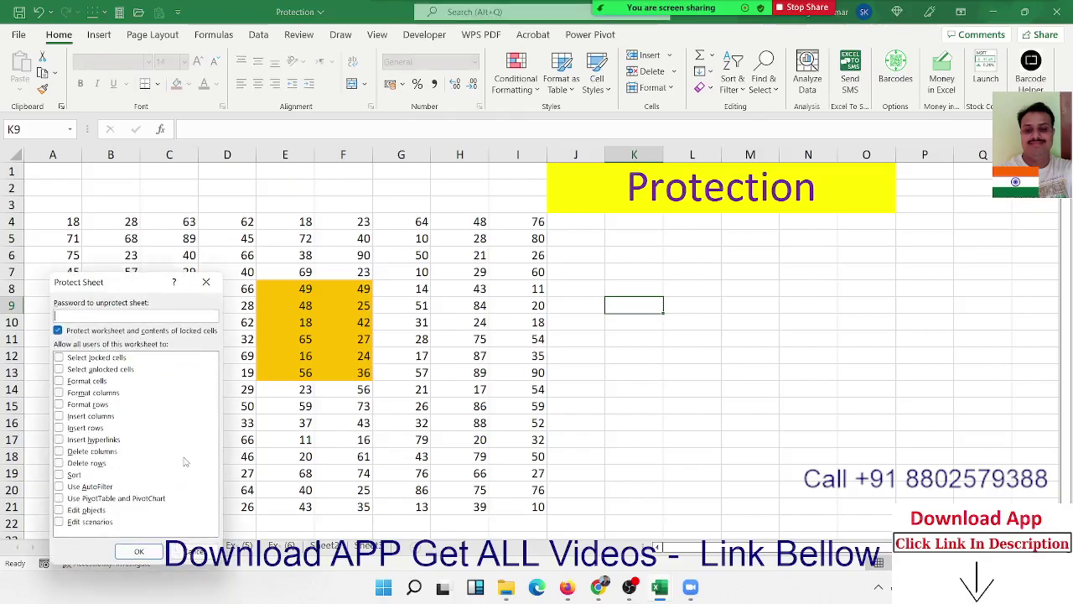
pyautogui.moveTo(109, 285); pyautogui.dragTo(758, 235)
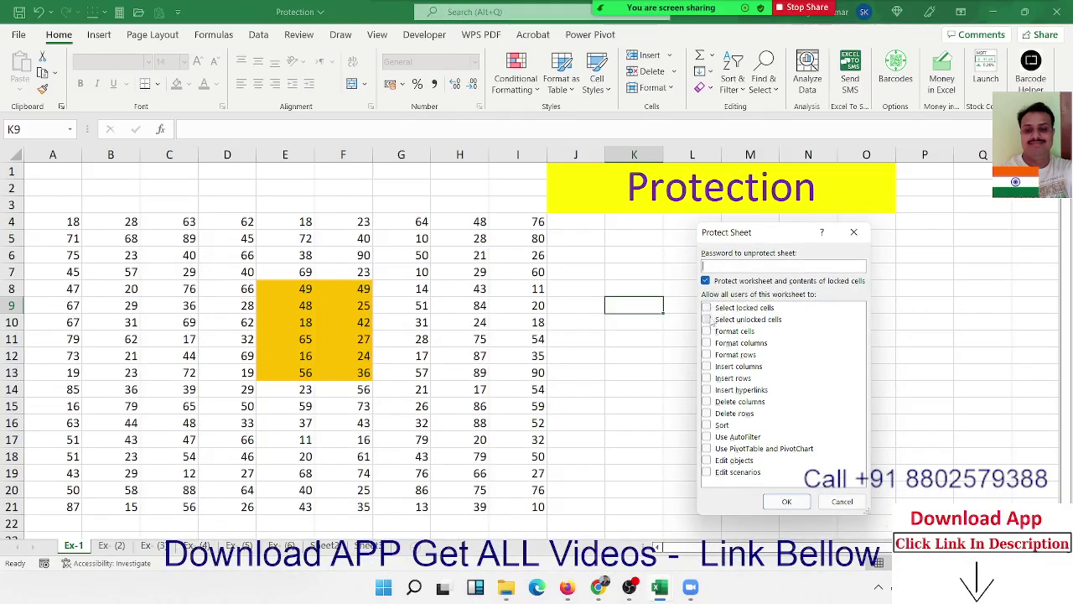
pyautogui.click(794, 505)
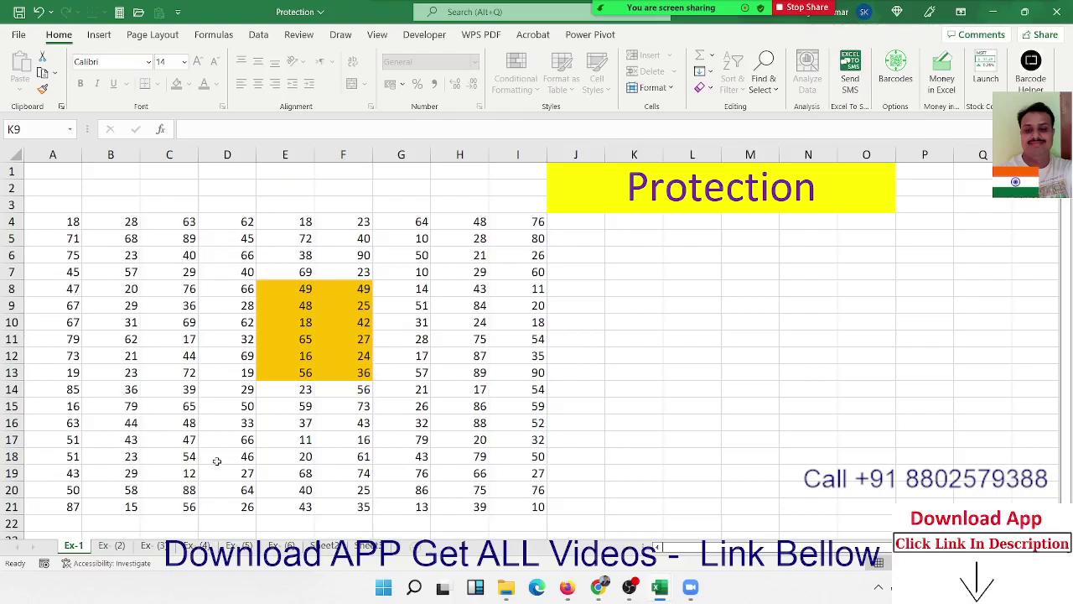
# - Copy cell K9 and bring up the Ex-1 tab's context menu
pyautogui.hotkey('ctrl', 'c')
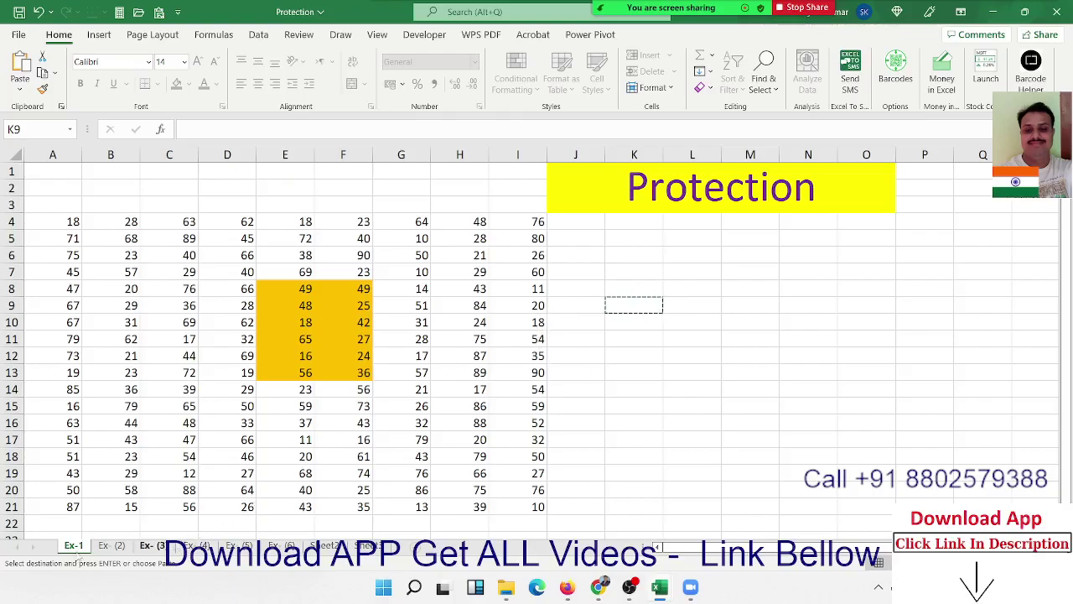
pyautogui.rightClick(74, 546)
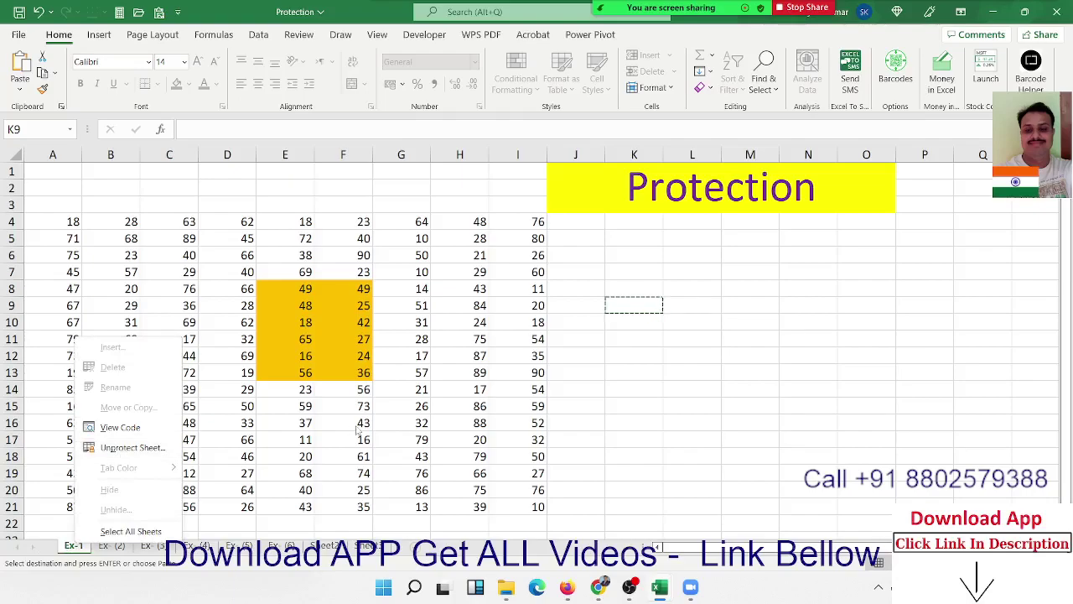
# - Switch to the Ex- (2) sheet and undo the 525 entry in E5
pyautogui.press('Escape')
pyautogui.click(111, 546)
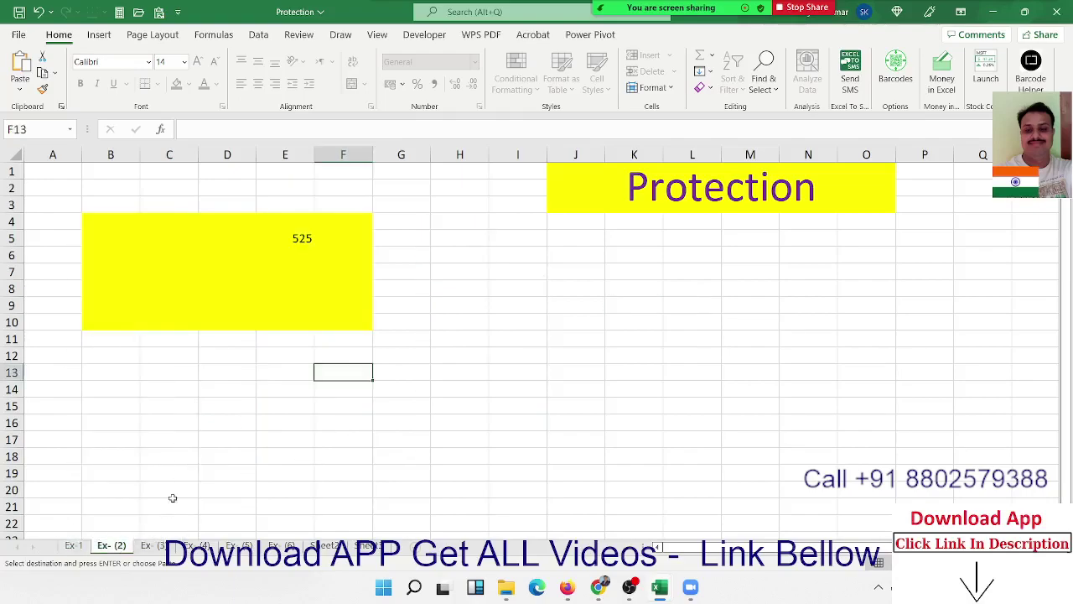
pyautogui.click(307, 238)
pyautogui.hotkey('ctrl', 'z')
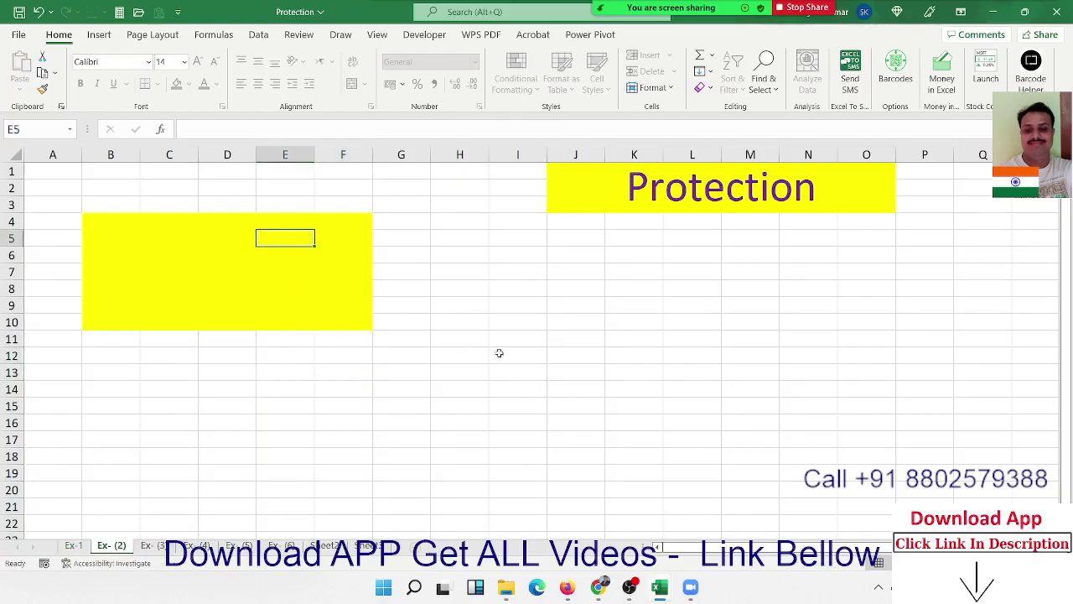
# - Verify that I11 and F11, outside the yellow block, are locked against deletion
pyautogui.click(503, 354)
pyautogui.press('Up')
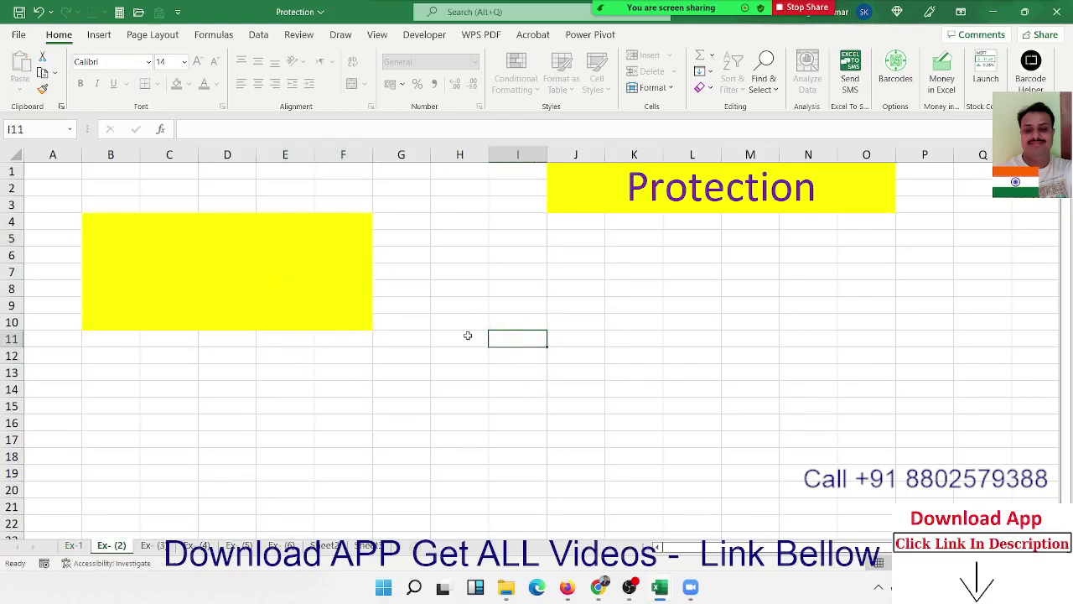
pyautogui.press('Delete')
pyautogui.click(530, 333)
pyautogui.click(369, 344)
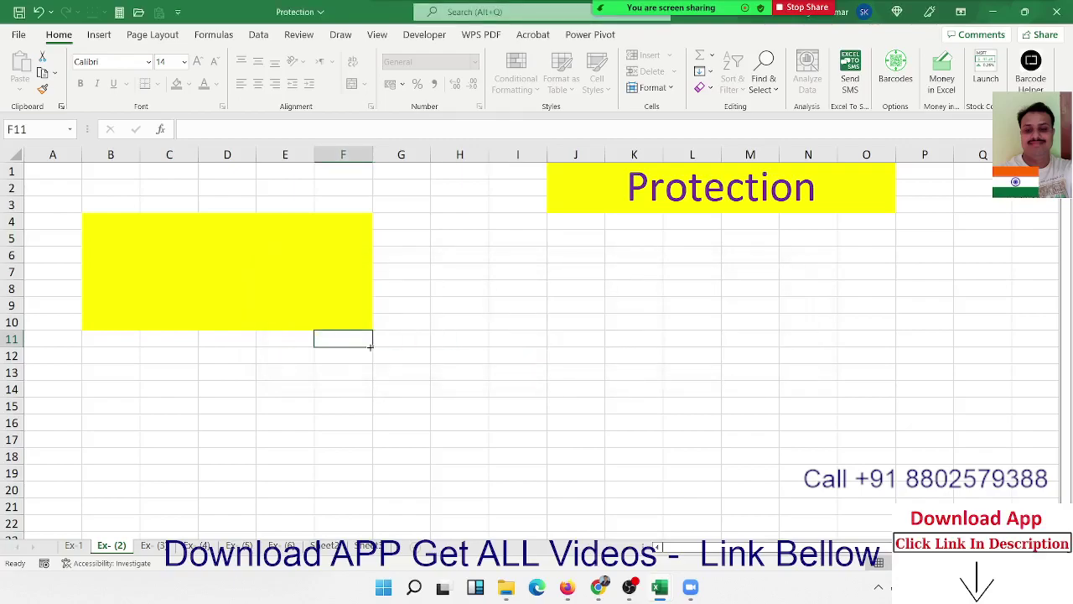
pyautogui.press('Delete')
pyautogui.click(538, 331)
# - Enter 1 in F9 and 2 in F7 inside the yellow block
pyautogui.click(370, 304)
pyautogui.write('1')
pyautogui.click(334, 273)
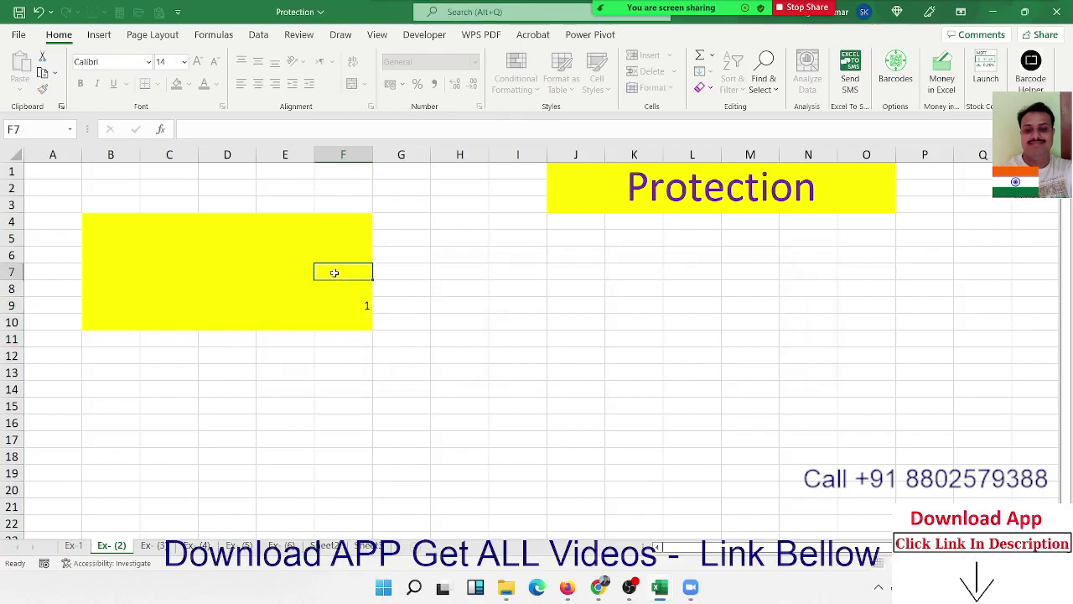
pyautogui.write('2')
pyautogui.press('Return')
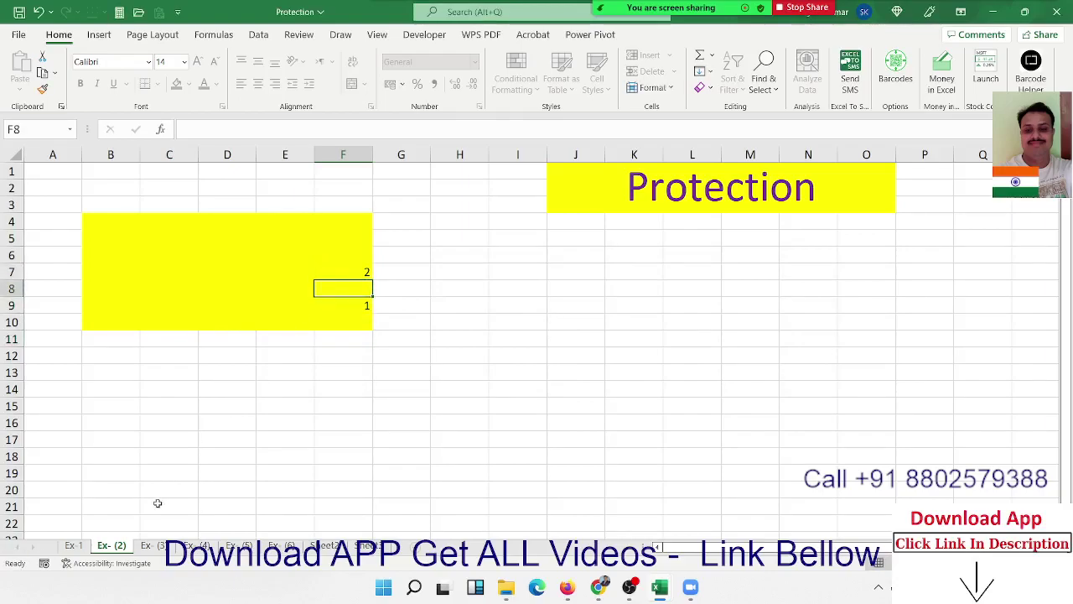
# - Unprotect Ex- (2), then open Protect Sheet and cancel without applying it
pyautogui.rightClick(115, 547)
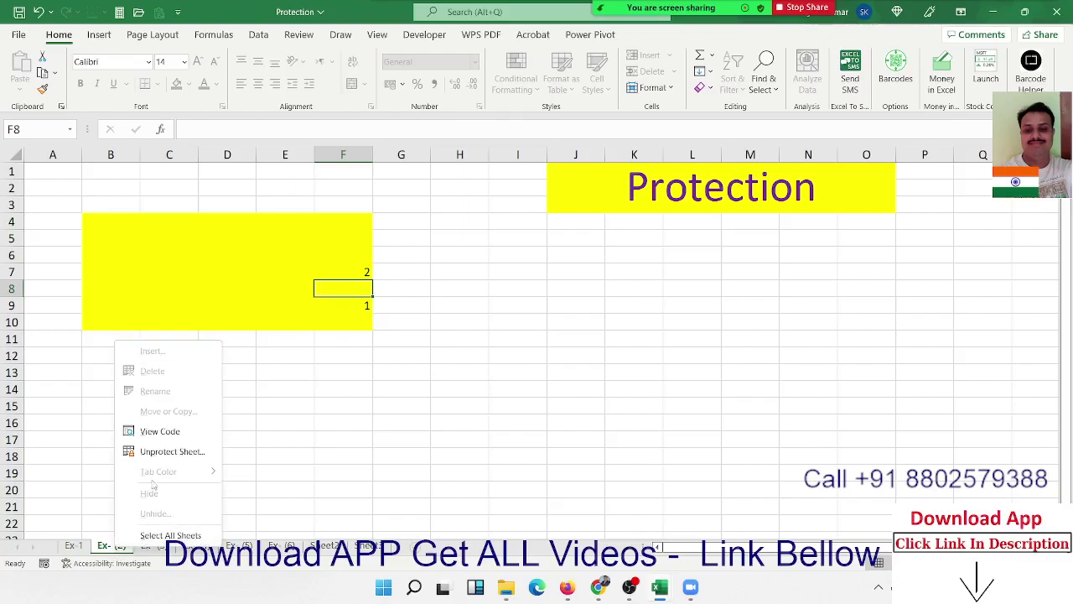
pyautogui.click(161, 455)
pyautogui.click(295, 387)
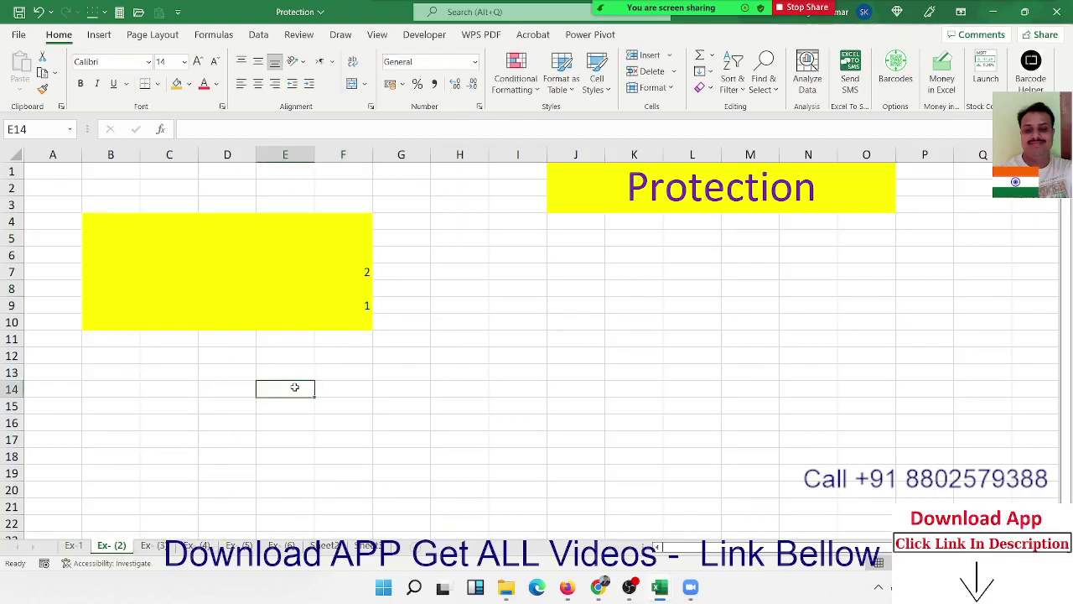
pyautogui.rightClick(409, 337)
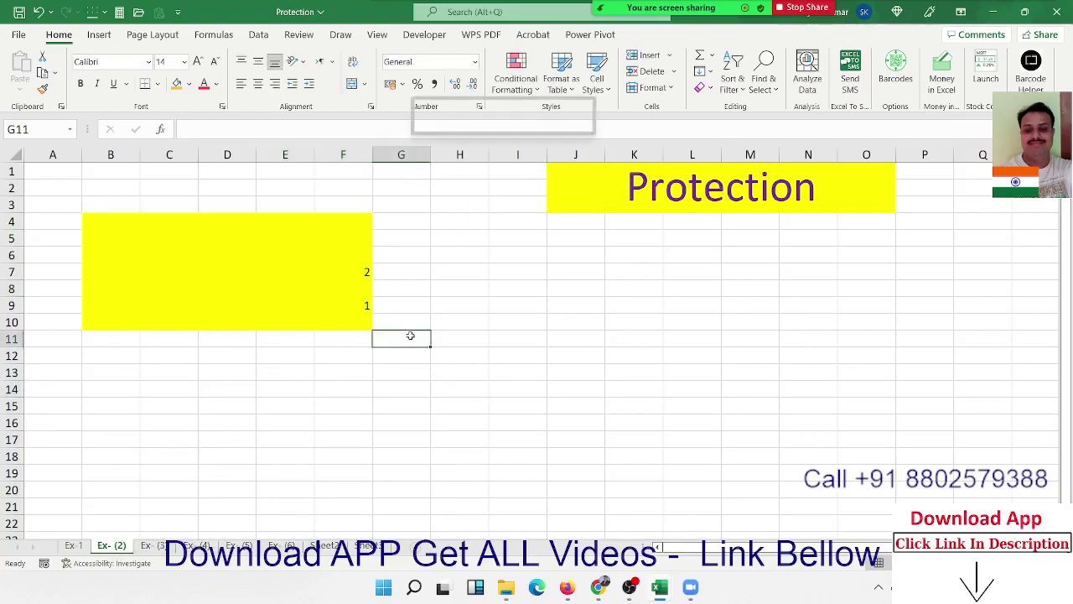
pyautogui.rightClick(115, 545)
pyautogui.click(159, 451)
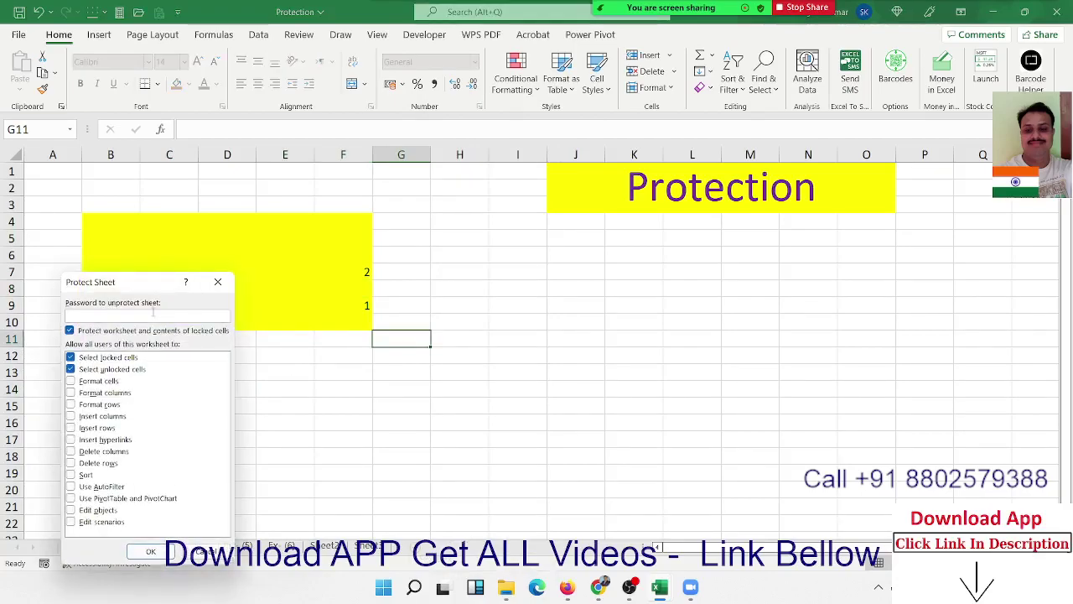
pyautogui.moveTo(135, 288); pyautogui.dragTo(718, 246)
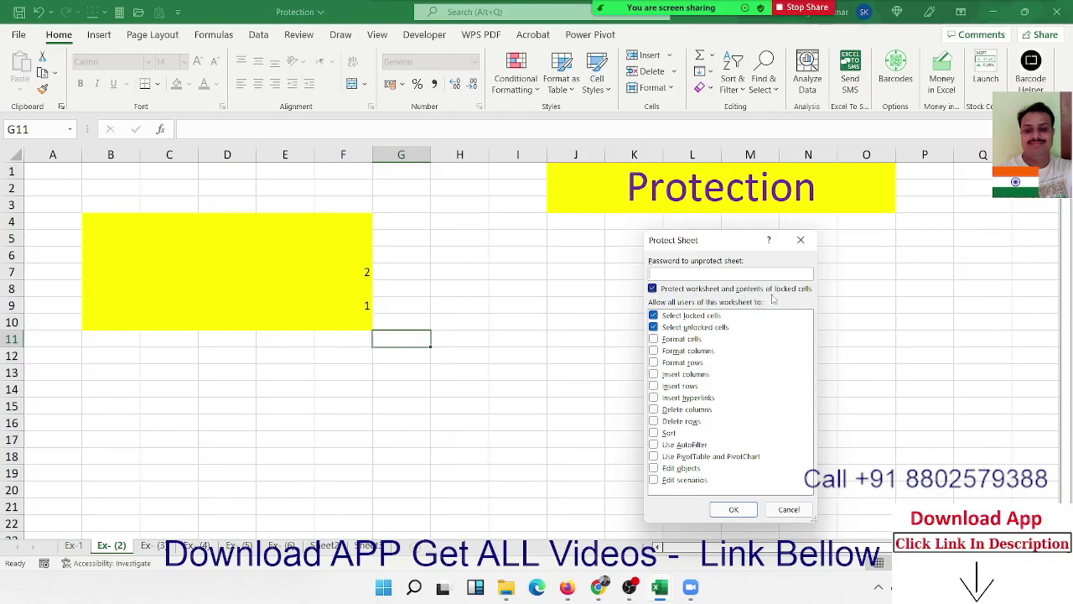
pyautogui.press('Escape')
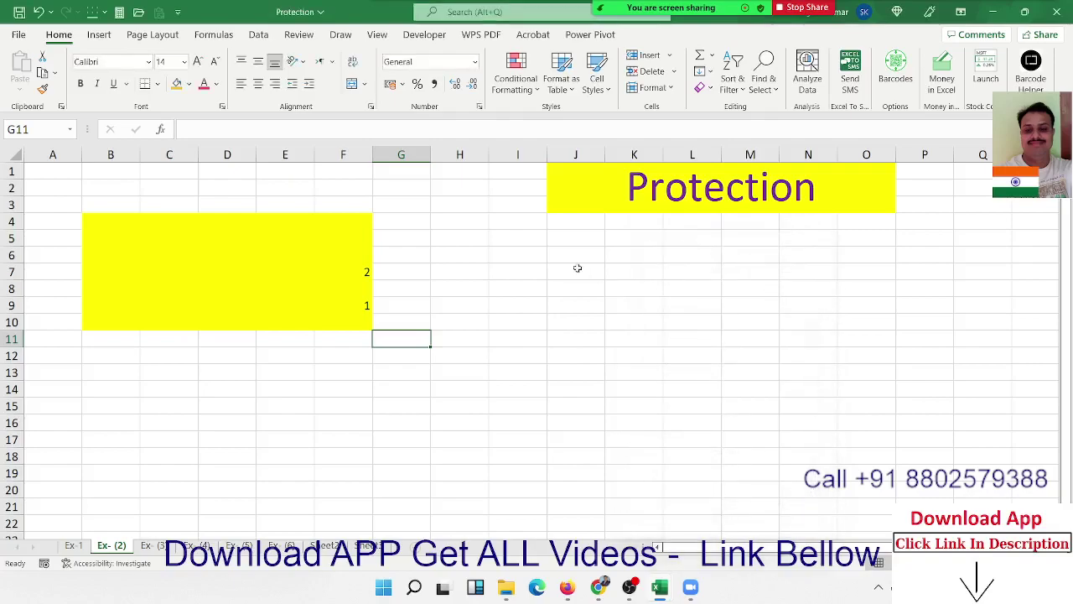
pyautogui.rightClick(519, 269)
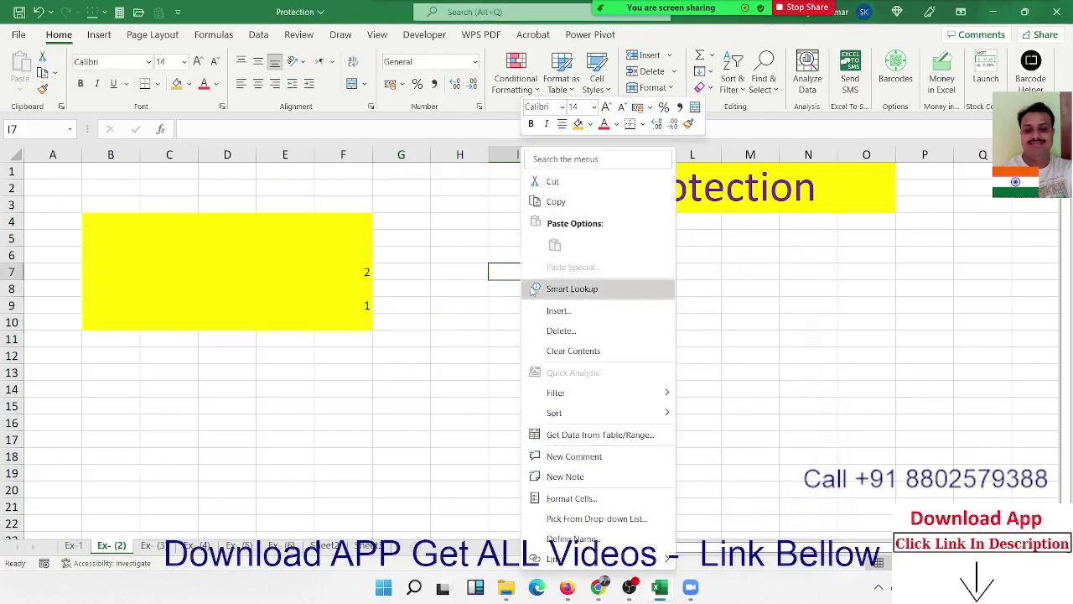
pyautogui.click(585, 500)
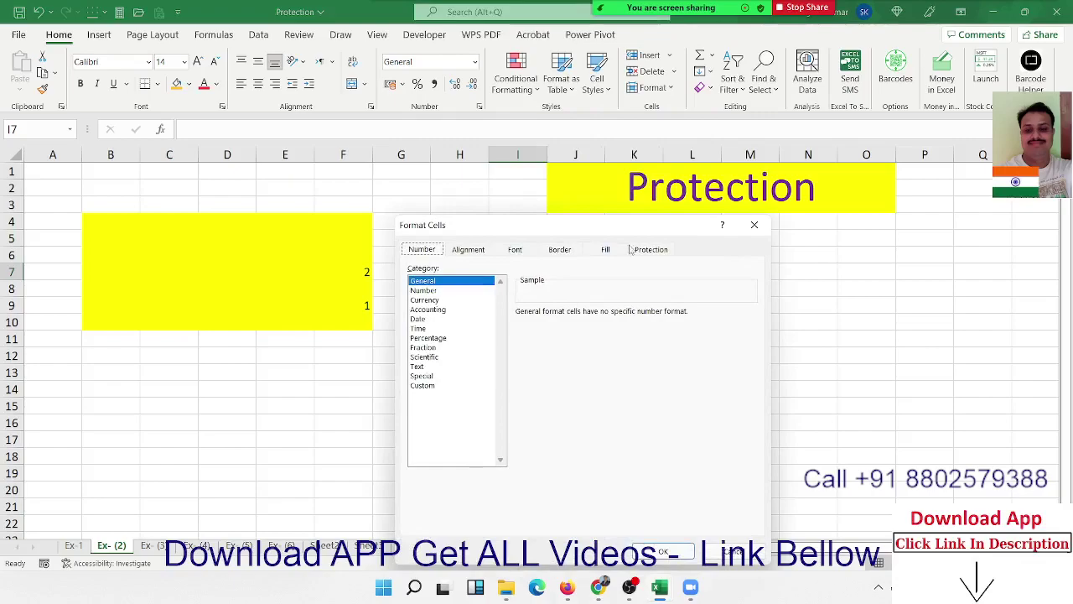
pyautogui.click(642, 252)
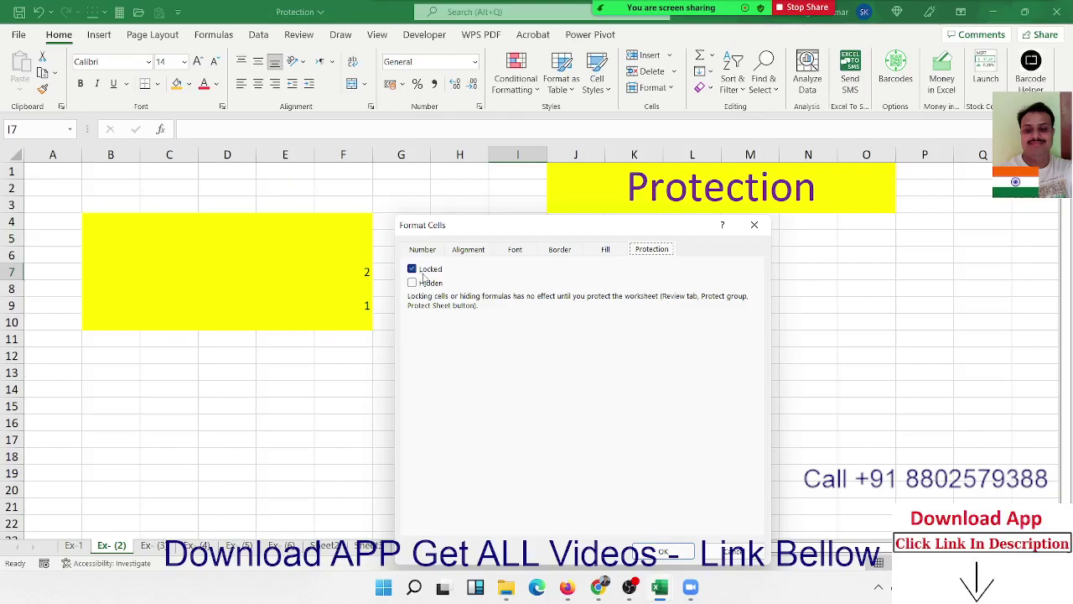
pyautogui.press('Return')
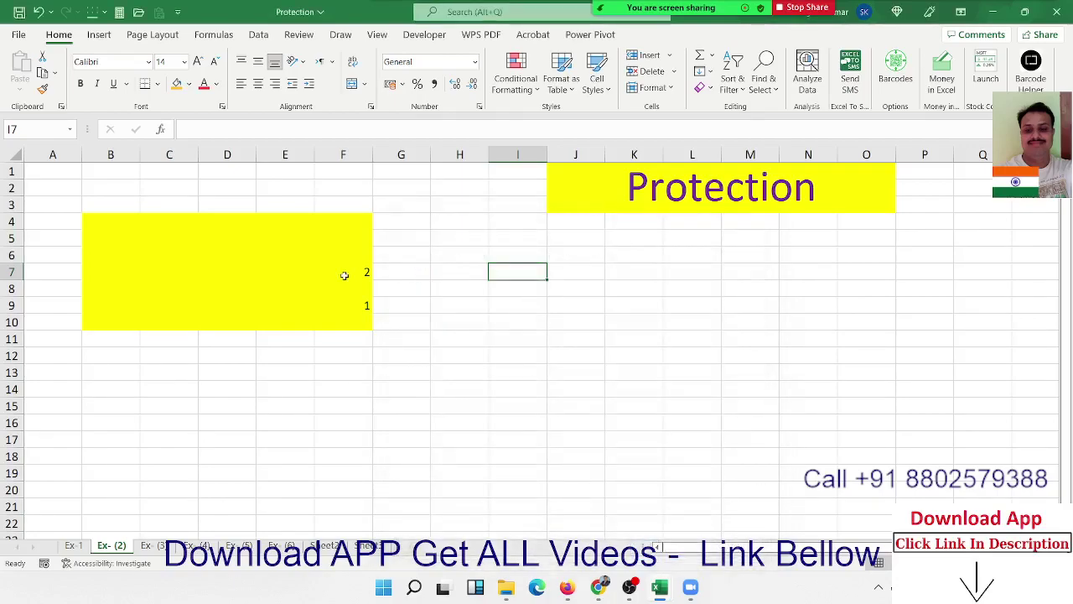
# - Untick Locked on the Format Cells Protection tab for B4:F10
pyautogui.moveTo(84, 215); pyautogui.dragTo(332, 324)
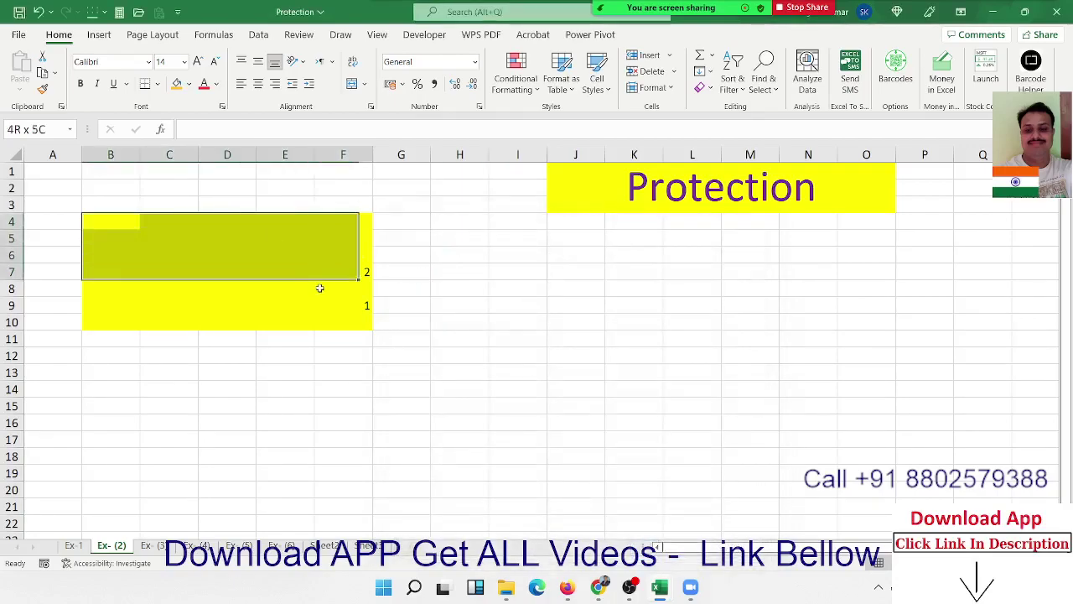
pyautogui.rightClick(331, 324)
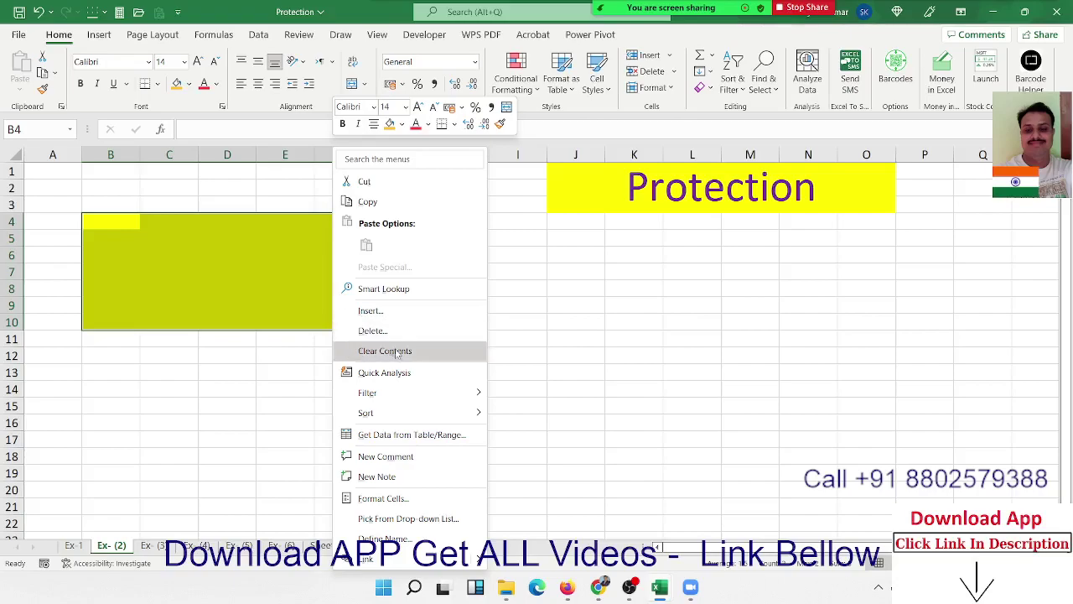
pyautogui.click(379, 497)
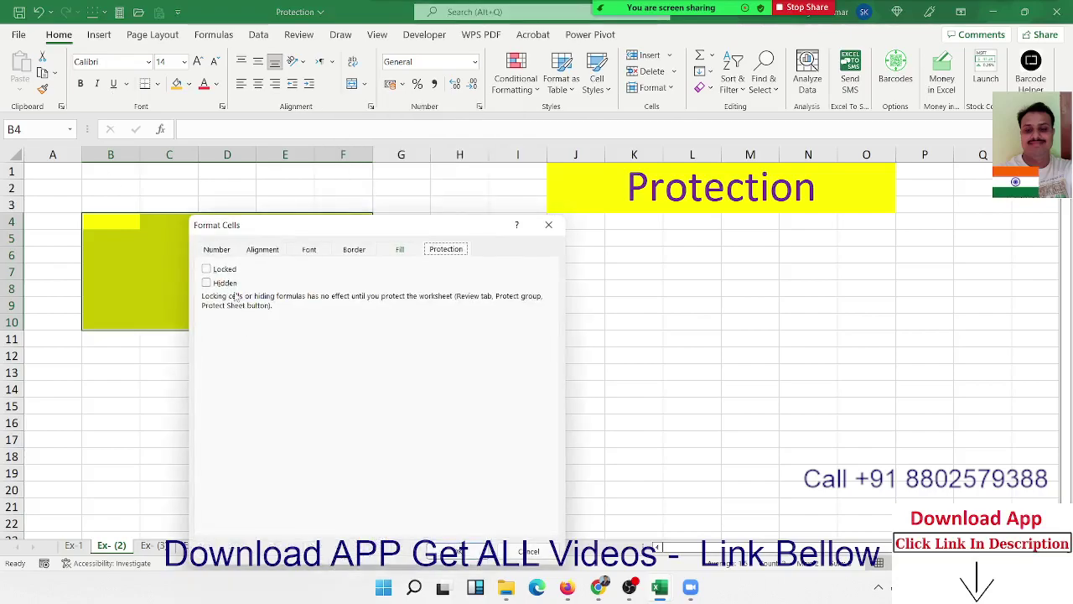
pyautogui.click(208, 268)
pyautogui.click(209, 269)
pyautogui.moveTo(264, 224); pyautogui.dragTo(494, 173)
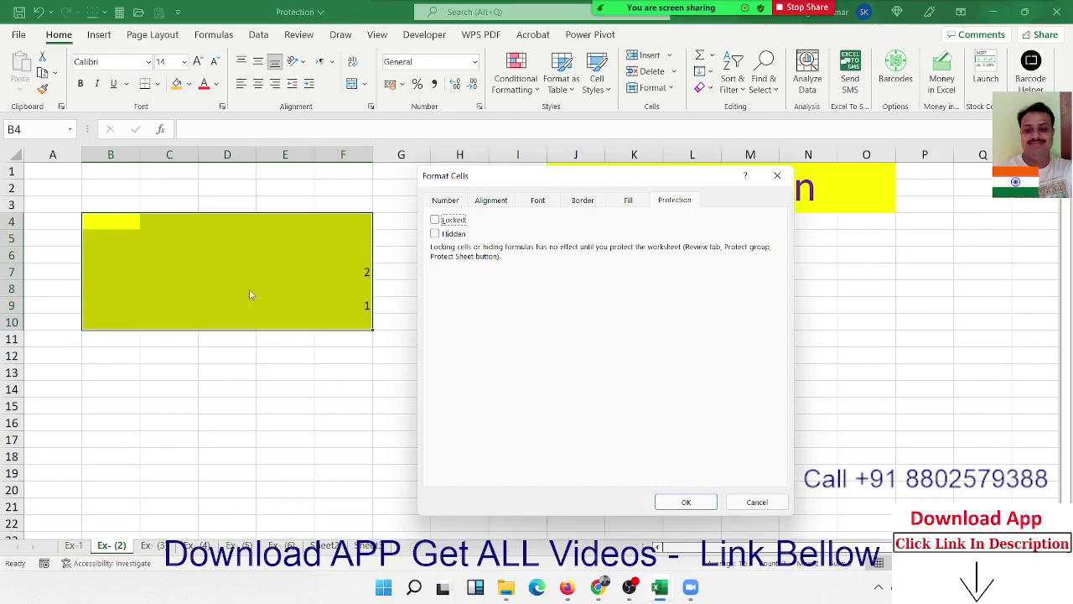
pyautogui.click(681, 502)
# - Protect Ex- (2) and confirm D15 outside the block is locked
pyautogui.rightClick(102, 549)
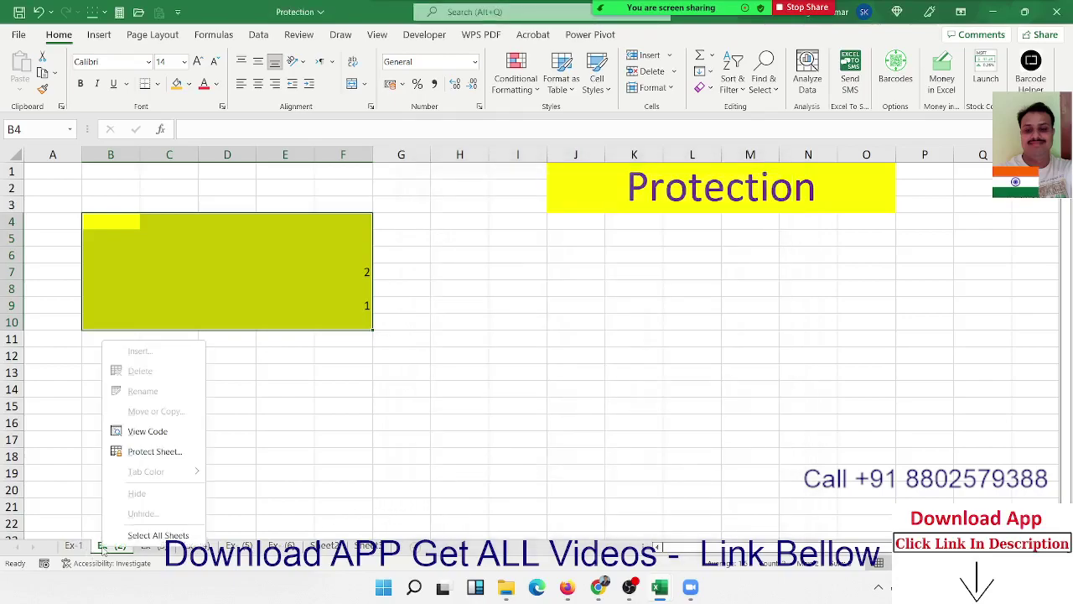
pyautogui.click(168, 451)
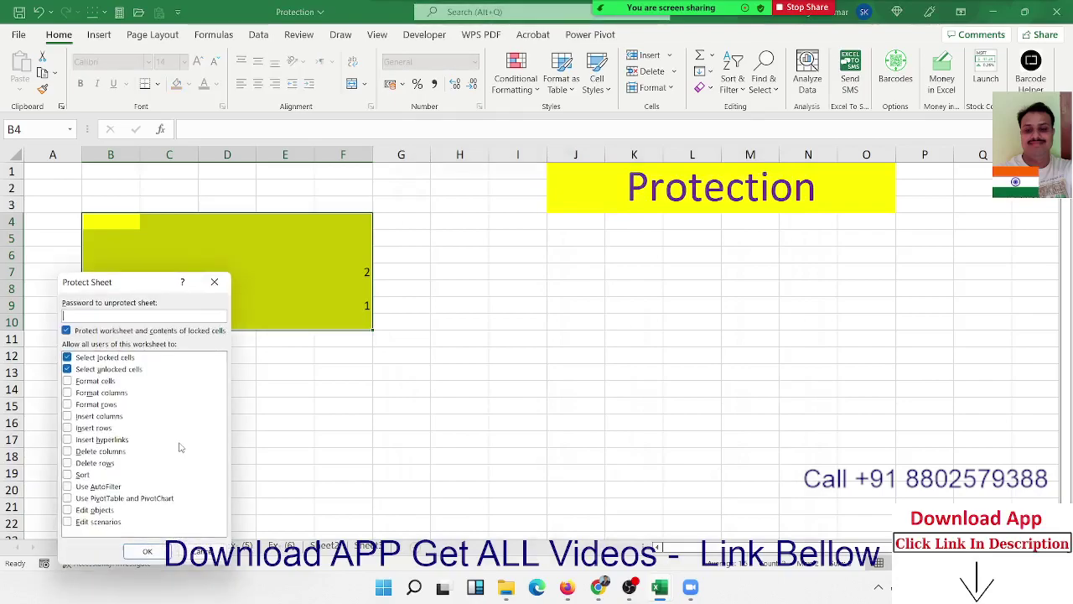
pyautogui.click(147, 551)
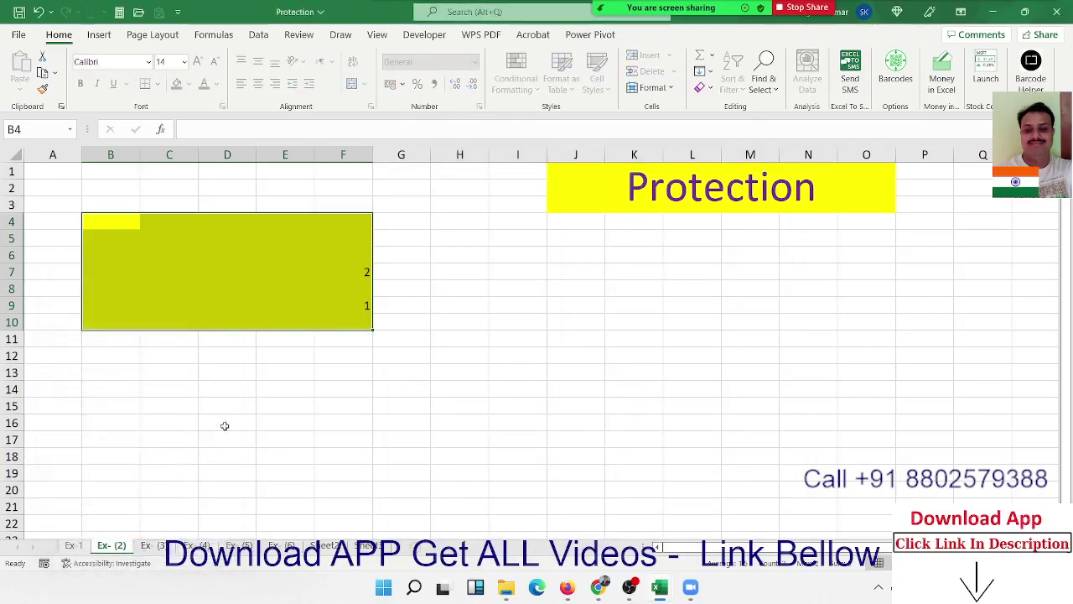
pyautogui.click(240, 400)
pyautogui.doubleClick(240, 401)
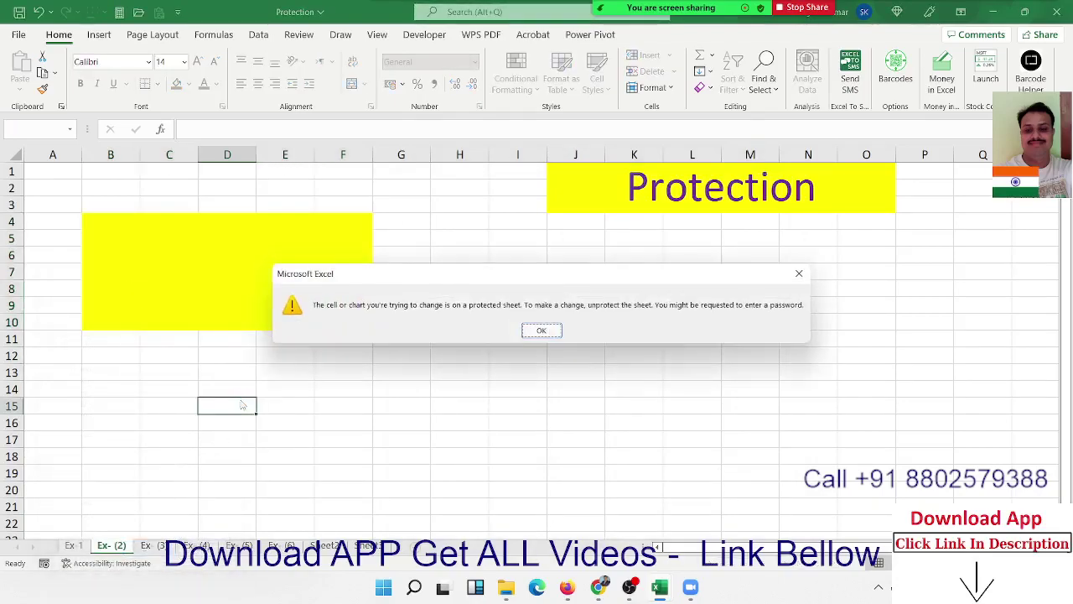
pyautogui.click(541, 331)
# - Enter 658 in D7 and 95 in D8 inside the unlocked block
pyautogui.click(238, 266)
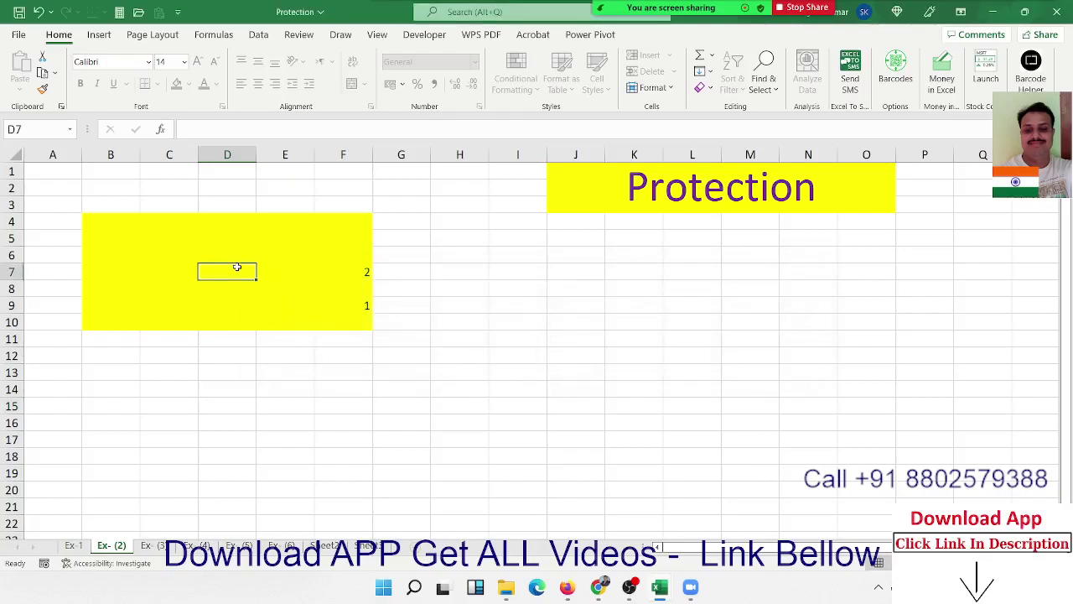
pyautogui.write('658')
pyautogui.press('Return')
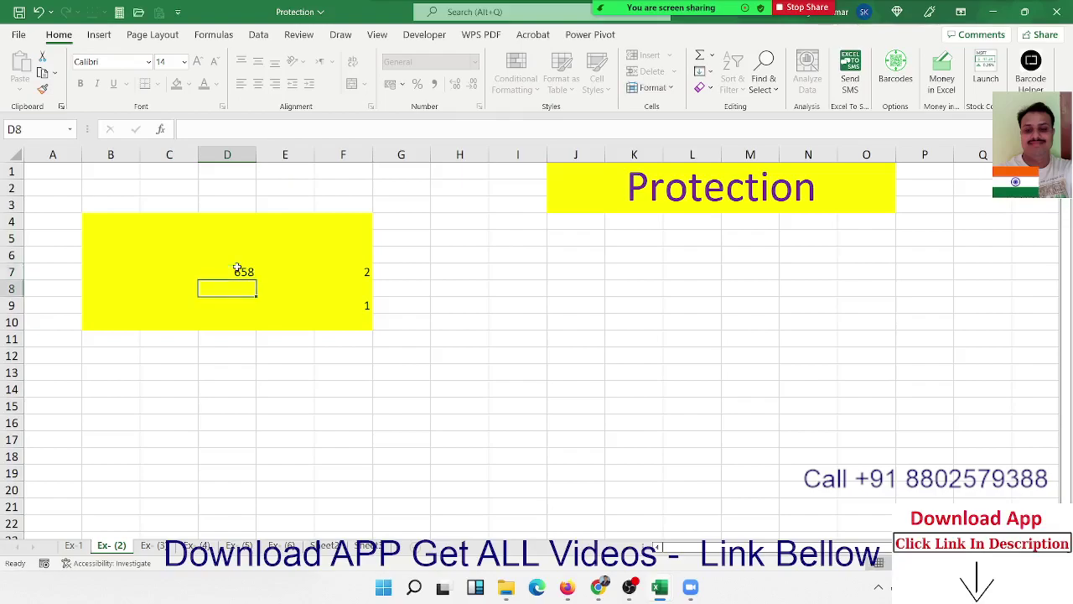
pyautogui.write('95')
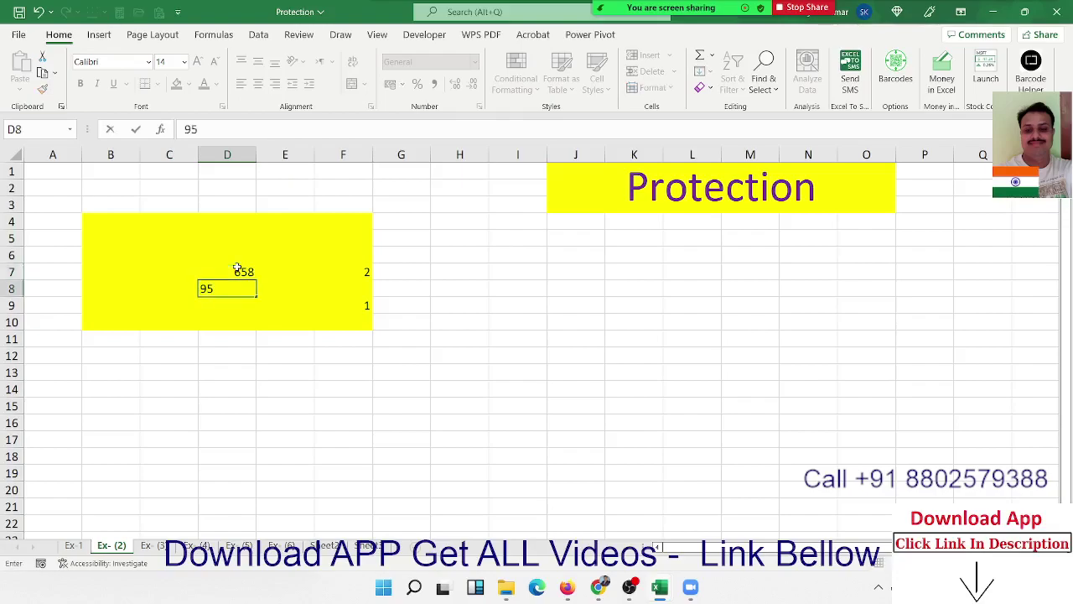
pyautogui.press('Return')
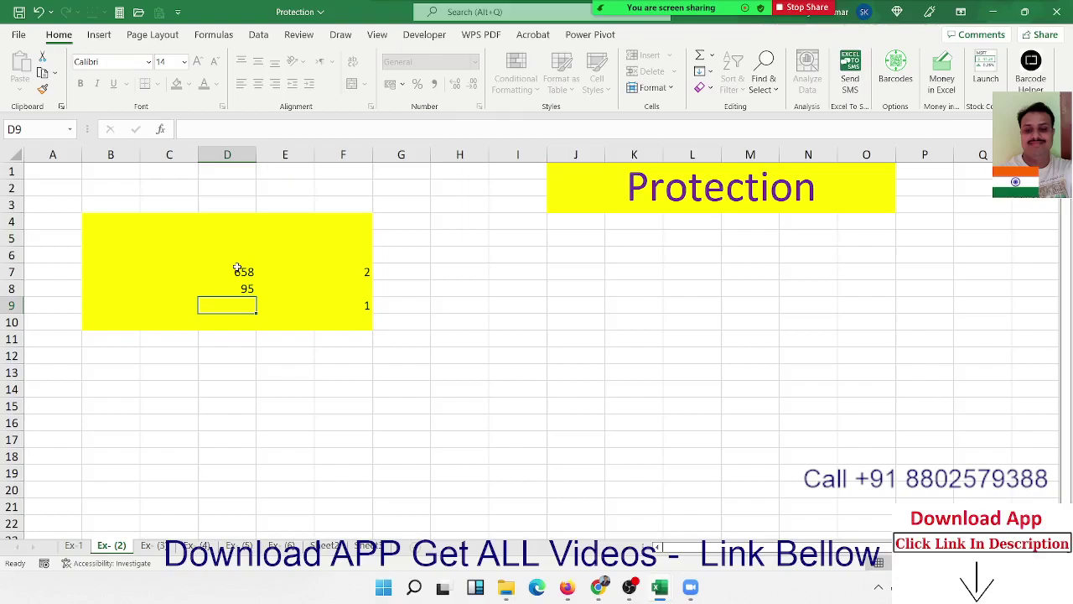
# - On Ex- (3), type 'dgfd' in D14 and try editing the red block
pyautogui.click(151, 546)
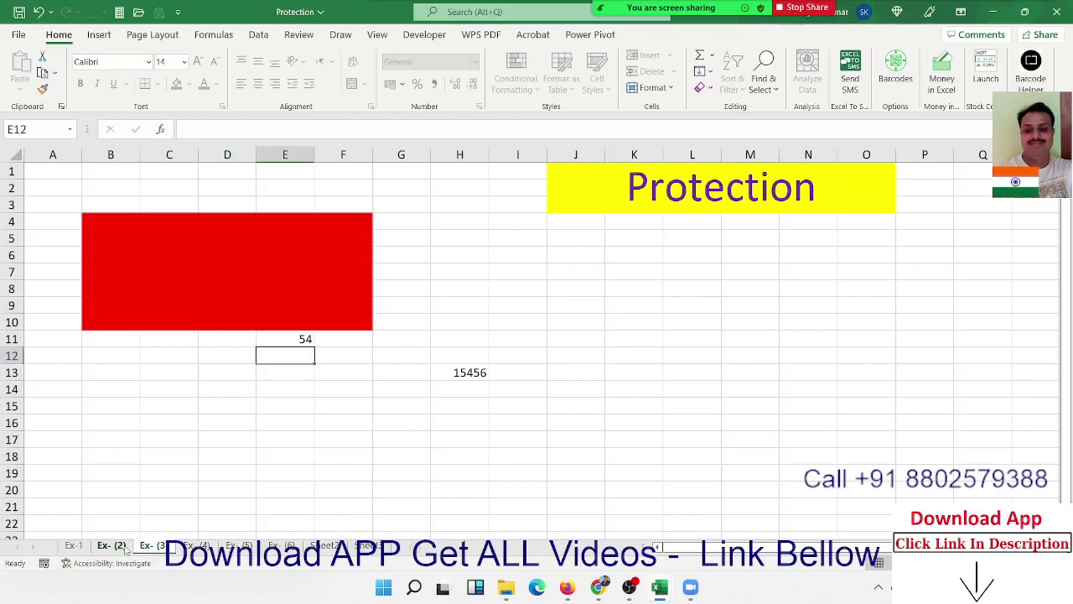
pyautogui.click(209, 385)
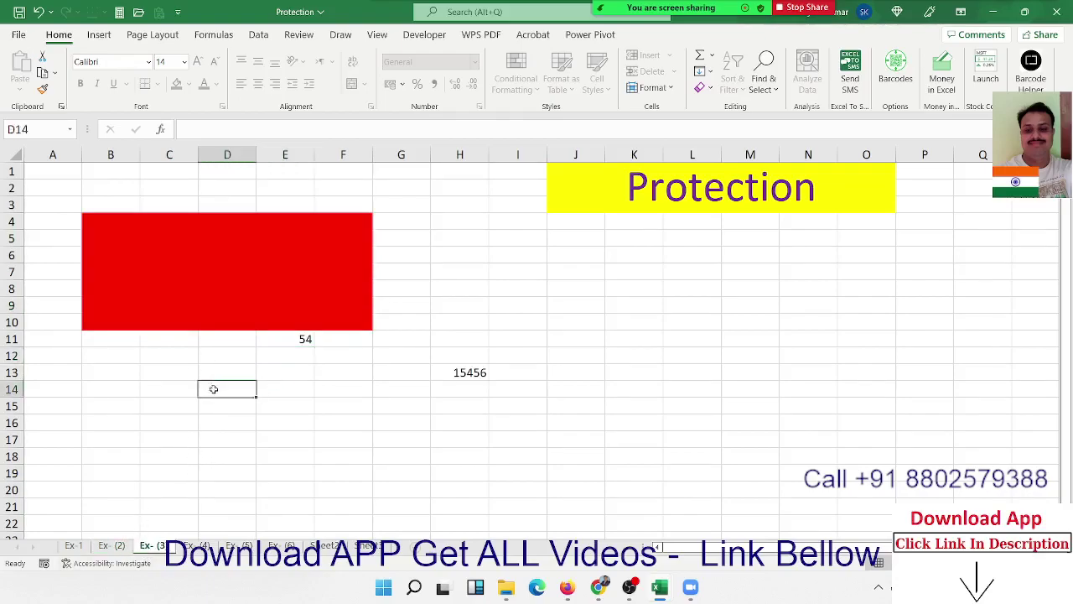
pyautogui.write('dgfd')
pyautogui.click(346, 384)
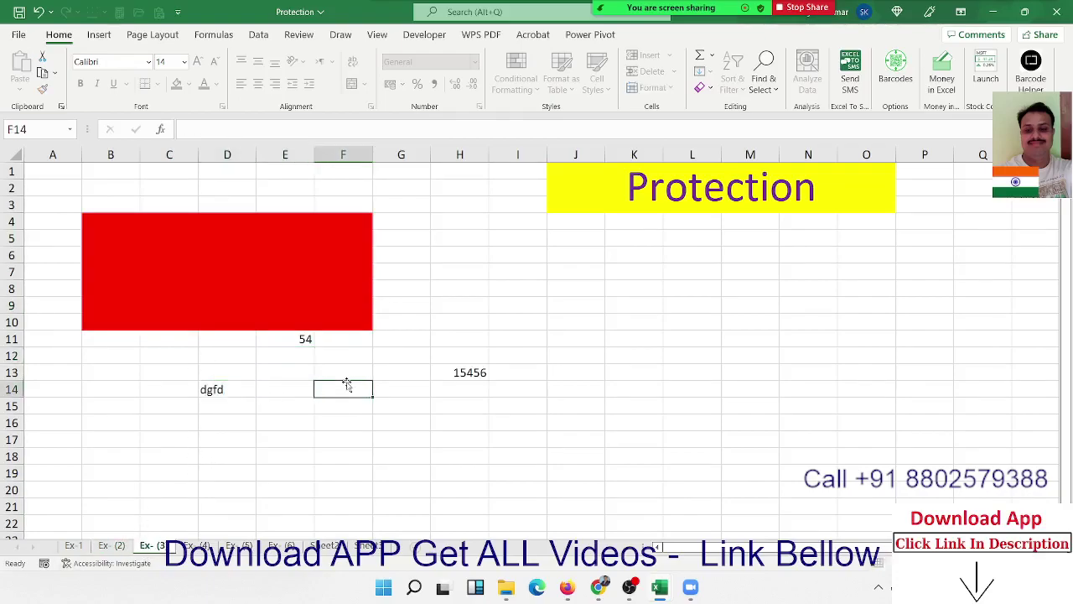
pyautogui.doubleClick(297, 307)
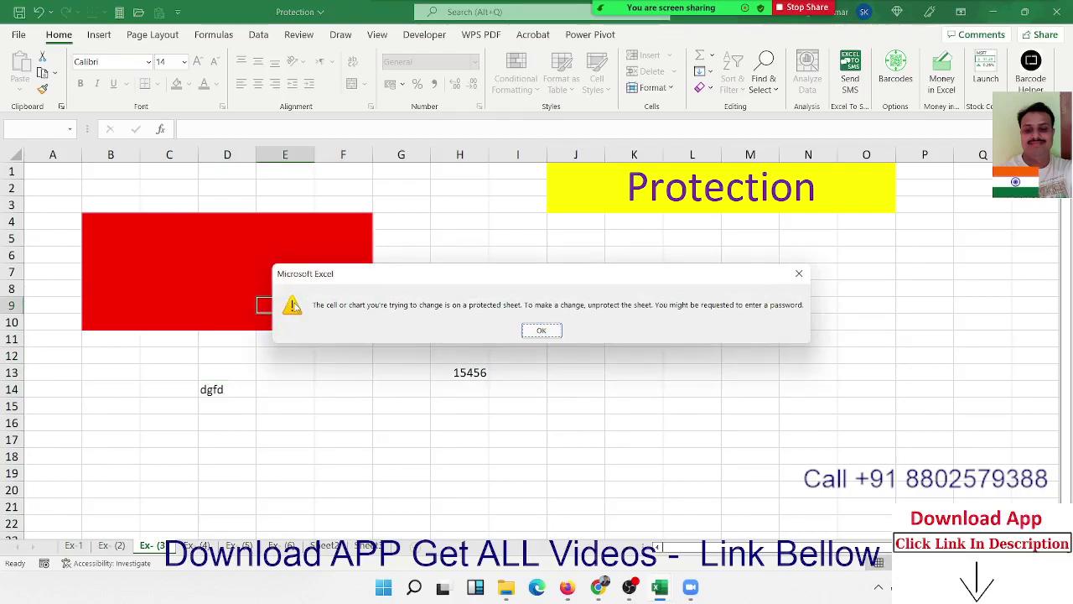
# - Clear the test entry from D14 and unprotect the Ex- (3) sheet
pyautogui.press('Return')
pyautogui.moveTo(192, 373); pyautogui.dragTo(214, 395)
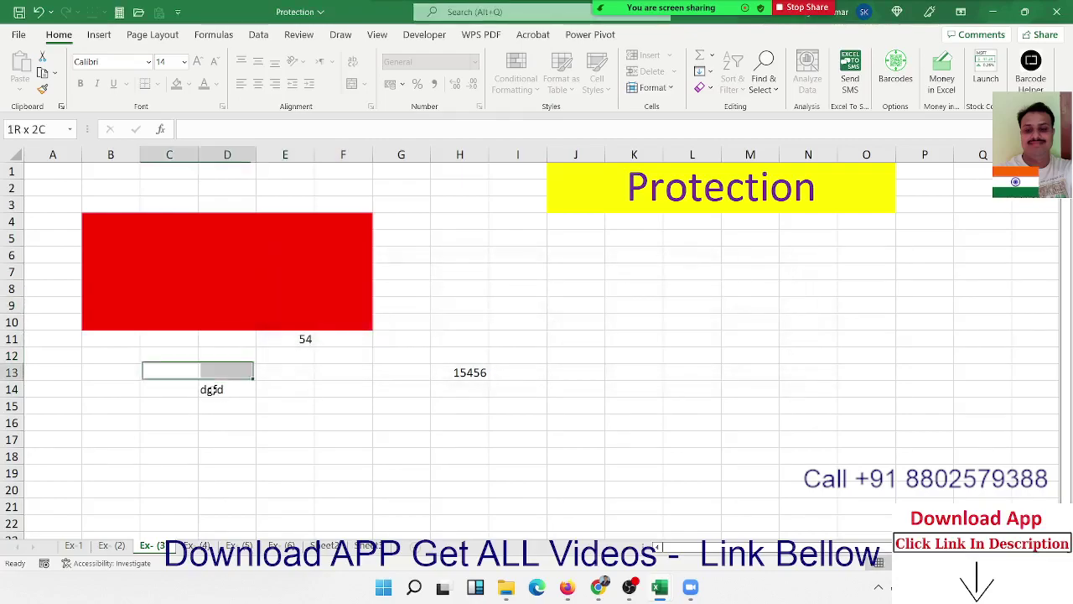
pyautogui.press('Delete')
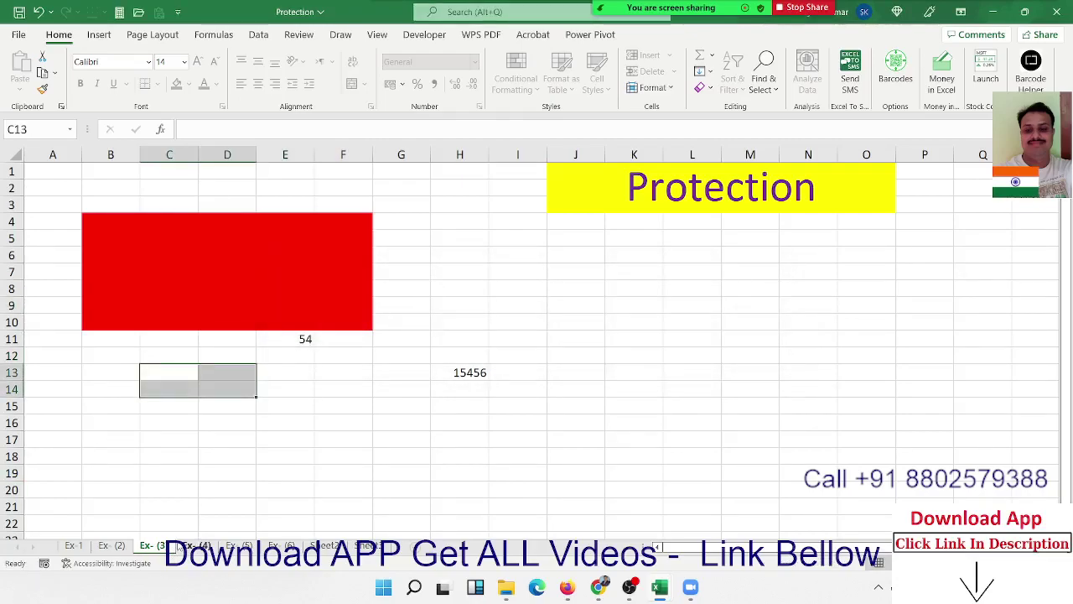
pyautogui.rightClick(162, 550)
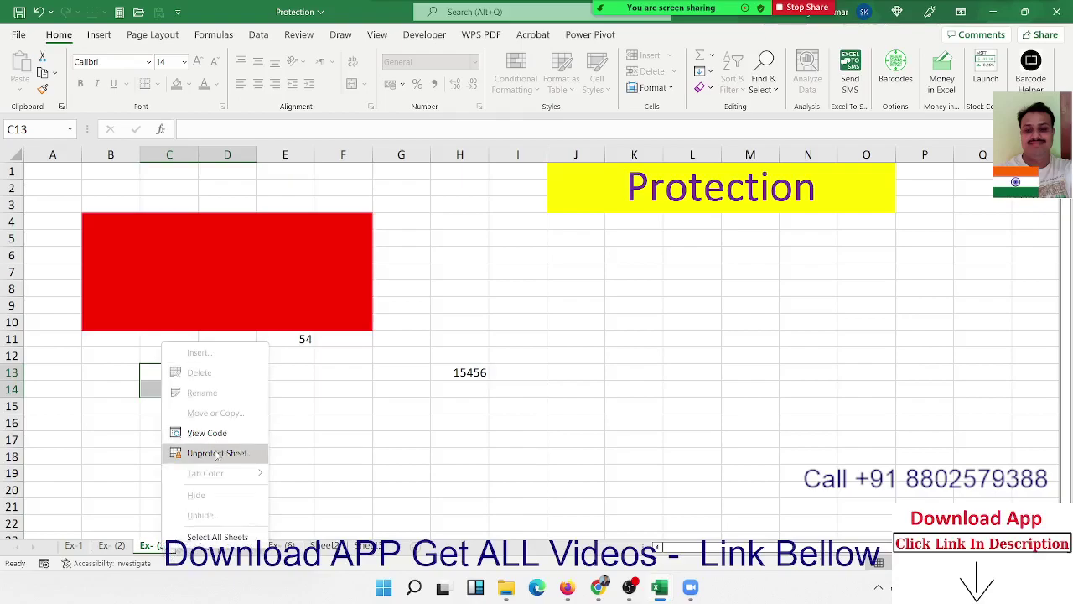
pyautogui.click(211, 451)
# - Check the Locked setting of cell C8 in Format Cells, leaving it unchanged
pyautogui.click(167, 445)
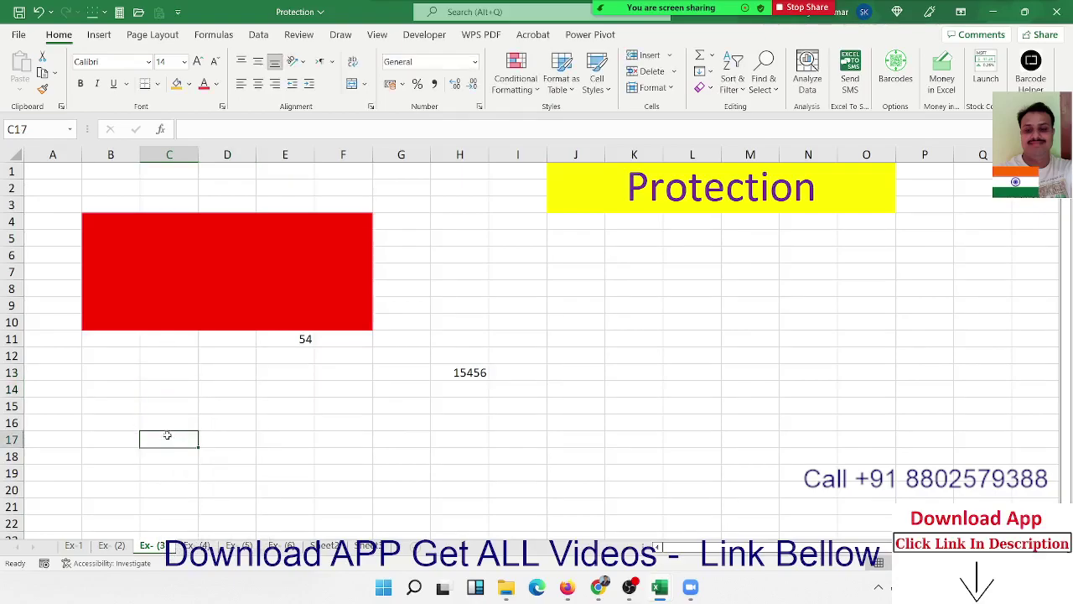
pyautogui.rightClick(149, 296)
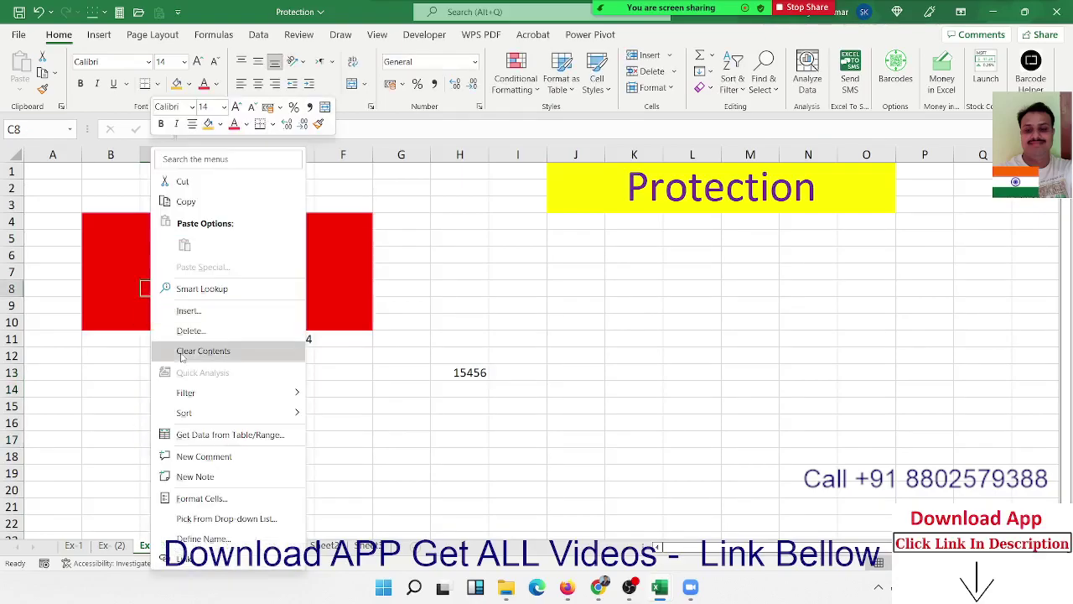
pyautogui.click(199, 497)
pyautogui.click(36, 272)
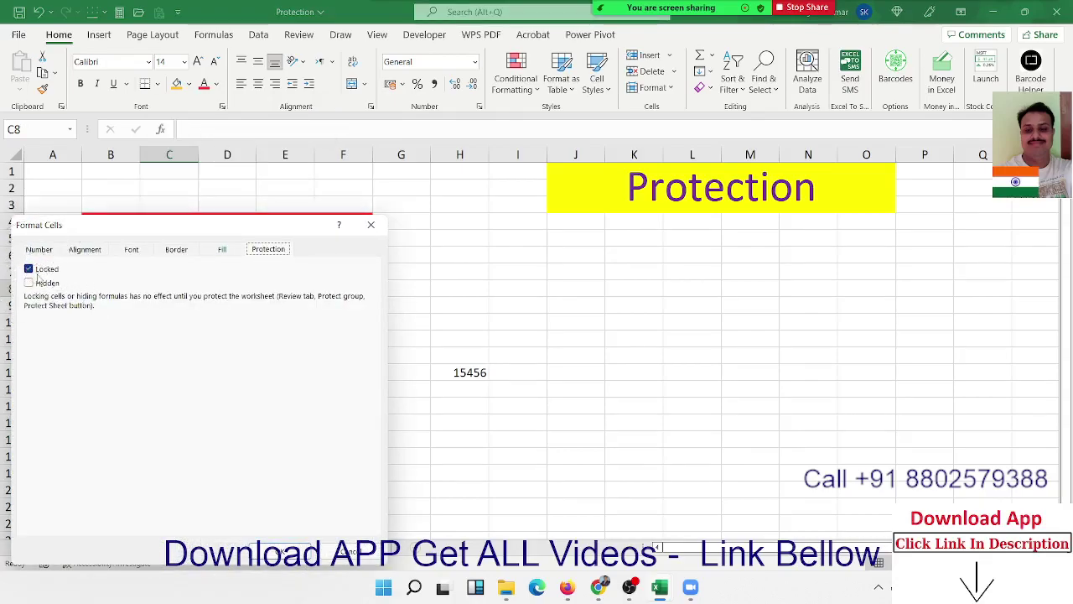
pyautogui.press('Return')
# - Select the whole sheet and untick Locked for every cell
pyautogui.click(10, 149)
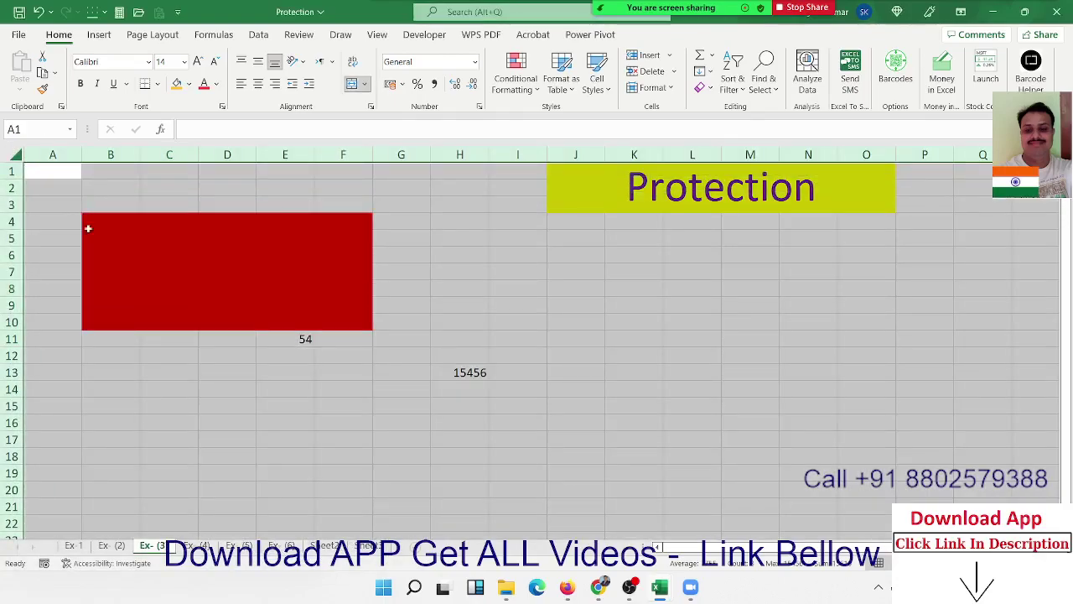
pyautogui.rightClick(119, 255)
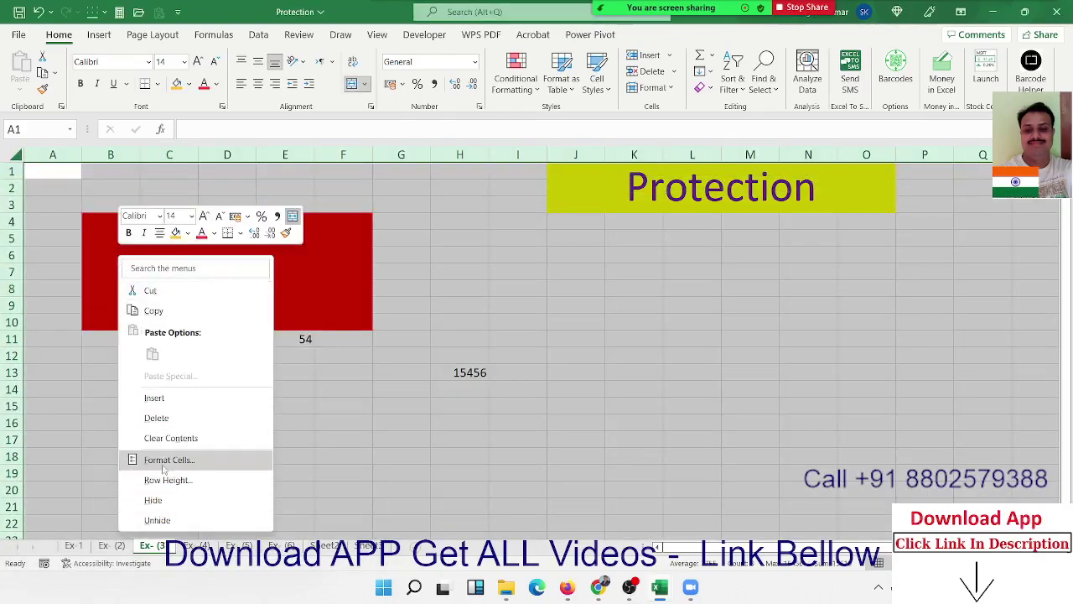
pyautogui.click(165, 462)
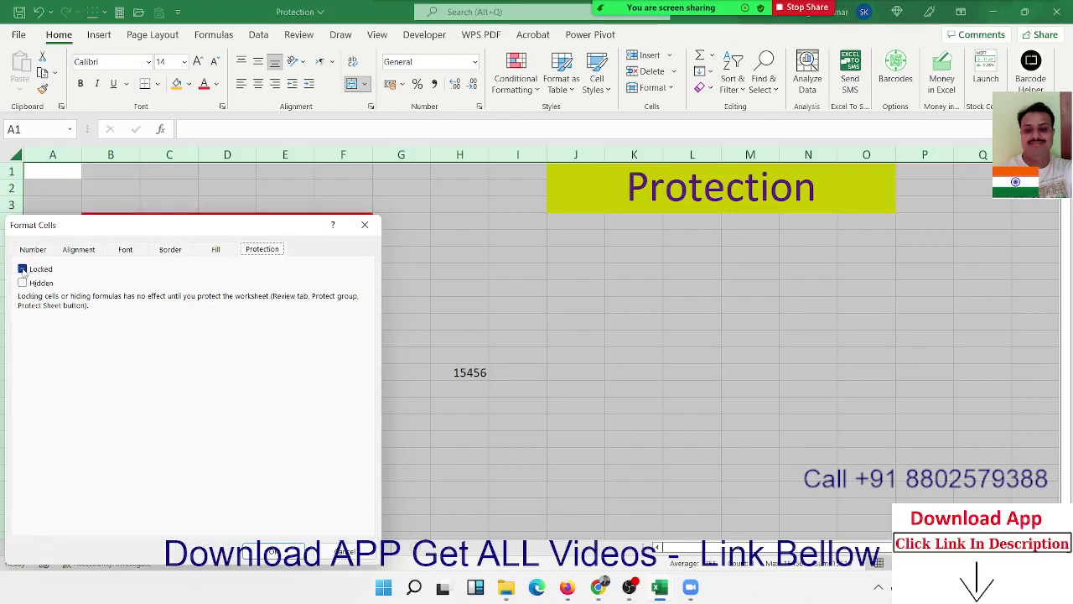
pyautogui.click(23, 269)
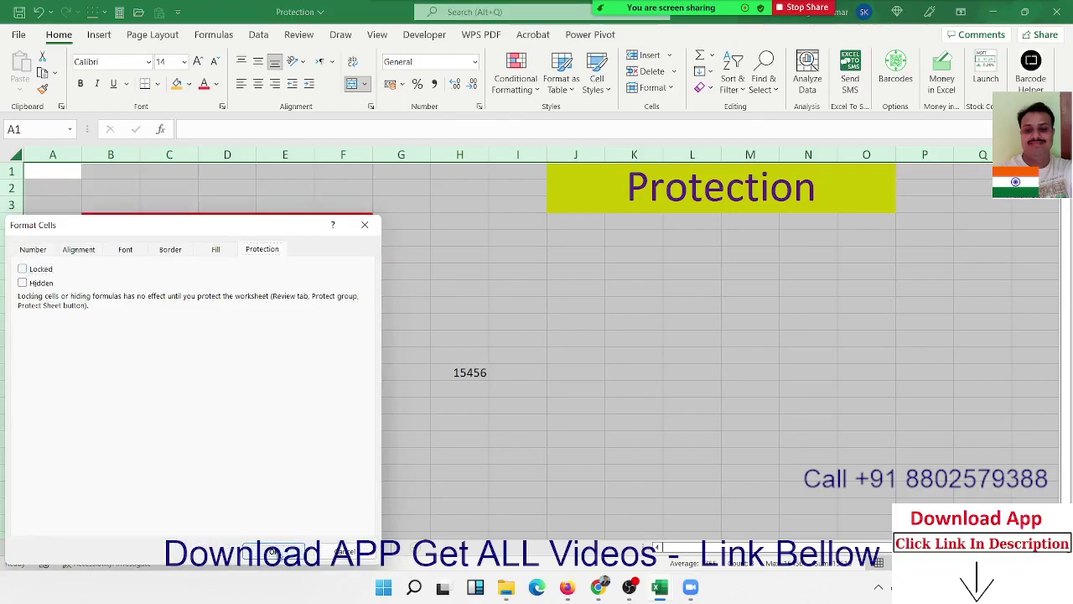
pyautogui.click(273, 553)
pyautogui.click(217, 442)
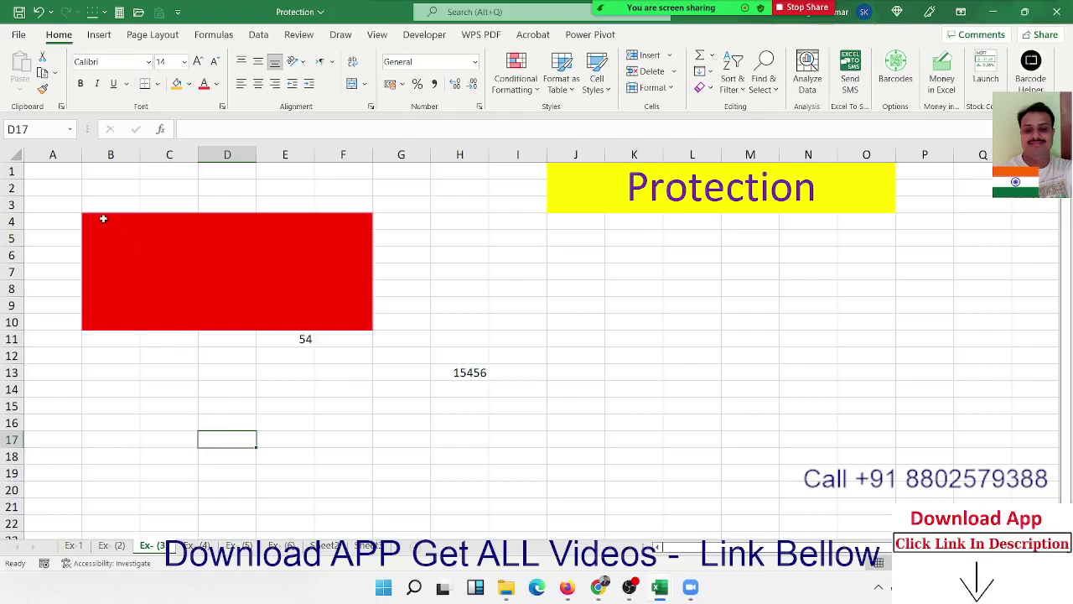
# - Mark the red block cells B4:E7 as Locked in Format Cells
pyautogui.moveTo(103, 219)
pyautogui.mouseDown()
pyautogui.moveTo(318, 274)
pyautogui.moveTo(362, 323)
pyautogui.mouseUp()
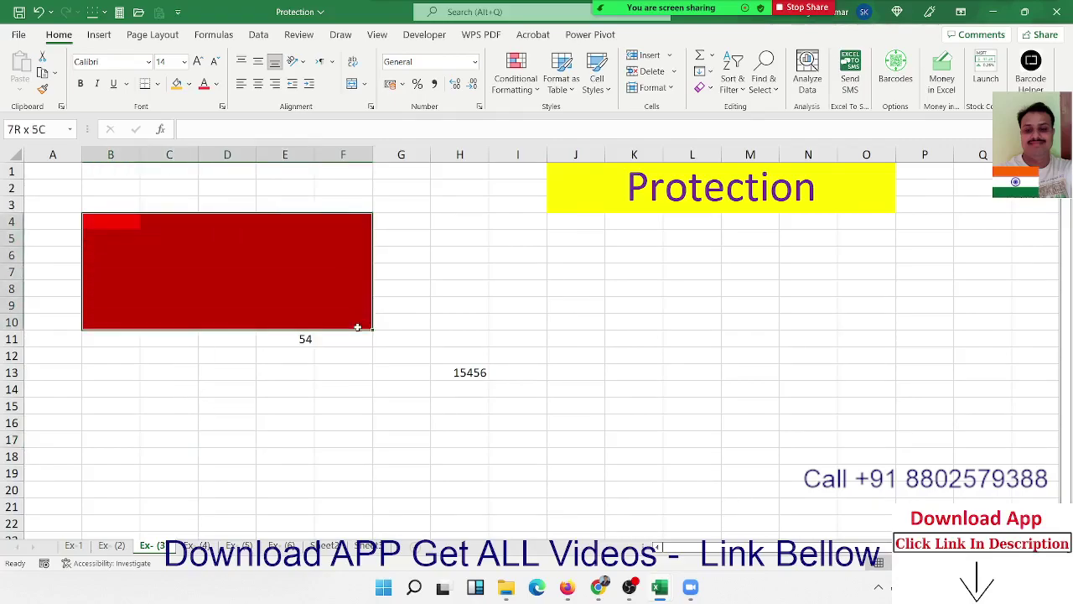
pyautogui.rightClick(274, 286)
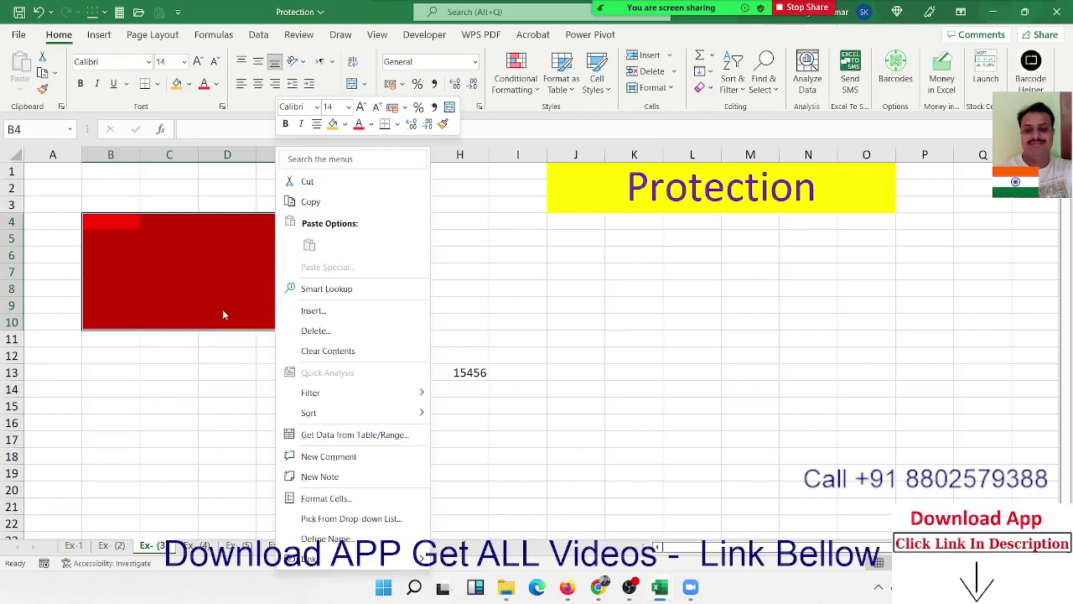
pyautogui.click(356, 497)
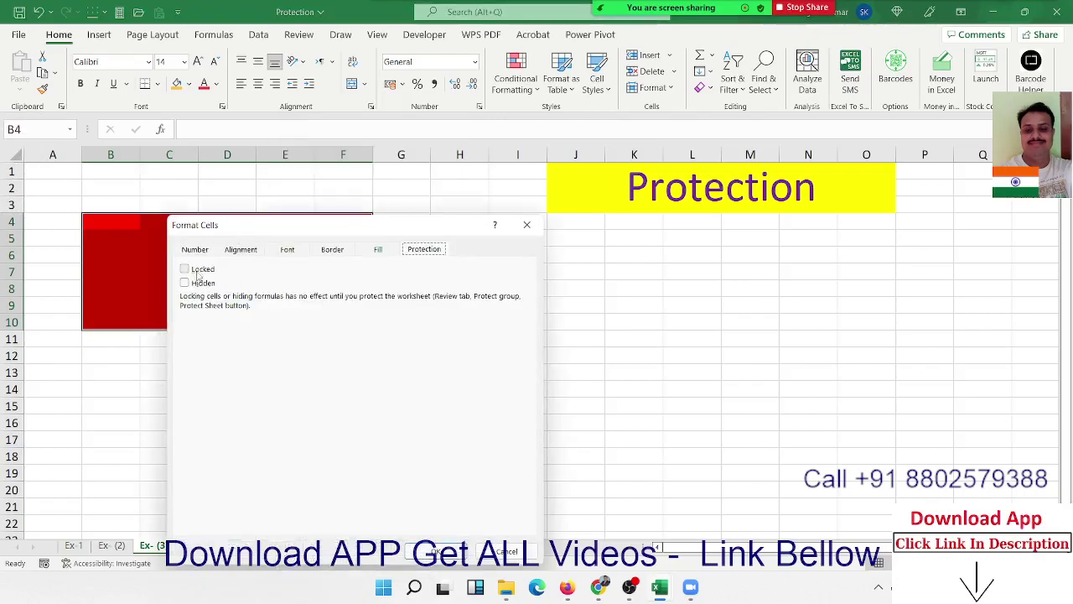
pyautogui.click(198, 273)
pyautogui.click(436, 551)
pyautogui.click(227, 440)
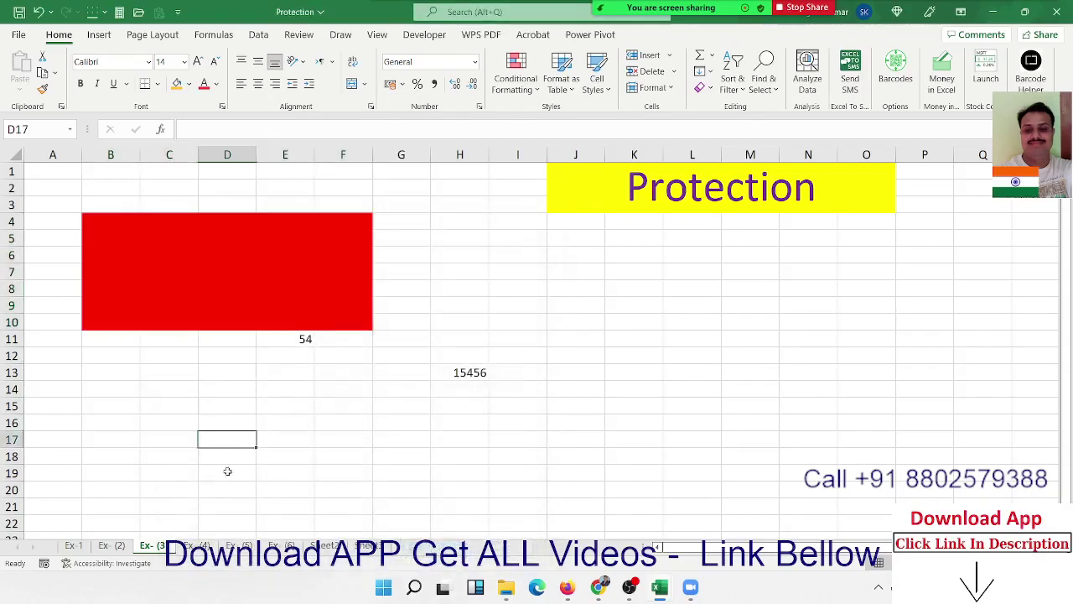
# - Protect the Ex- (3) sheet with default settings
pyautogui.rightClick(159, 547)
pyautogui.click(195, 450)
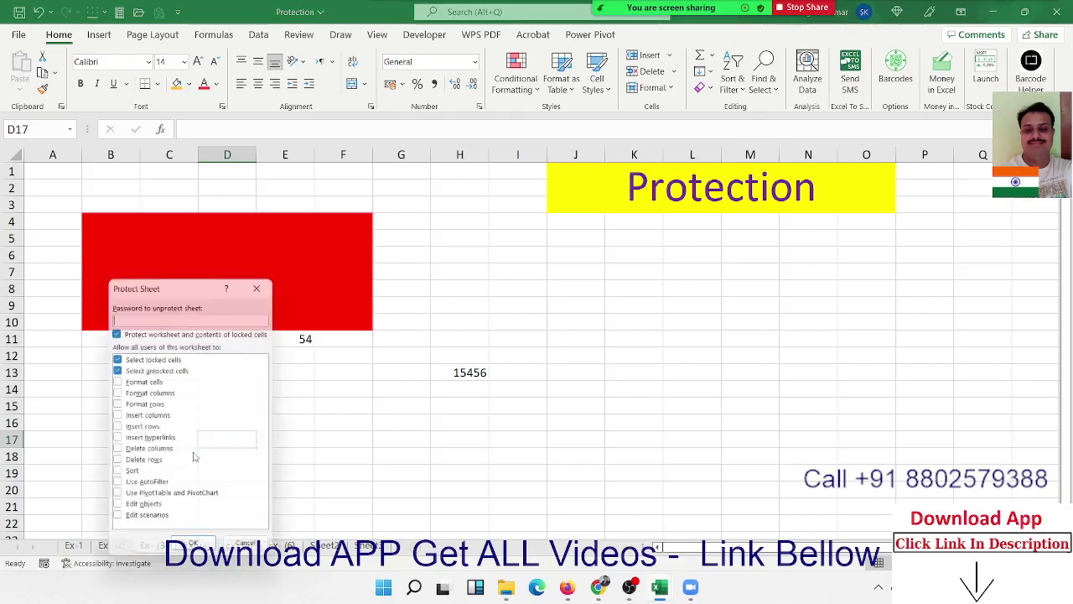
pyautogui.click(195, 551)
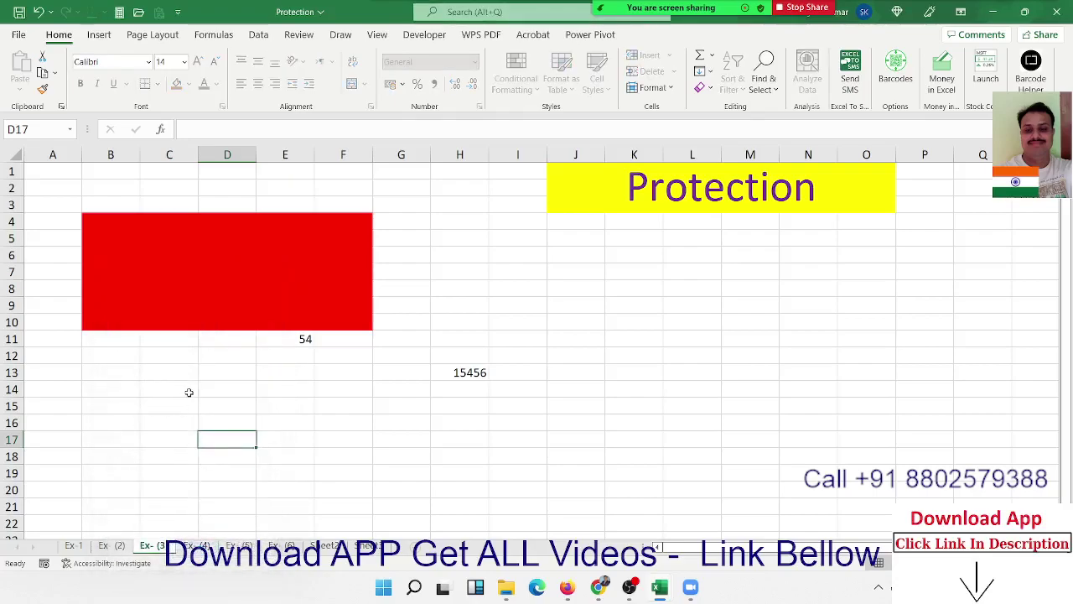
# - Test protection: enter 'cvbdf' in an open cell, then get refused editing the red block
pyautogui.click(184, 390)
pyautogui.write('cvbdf')
pyautogui.press('Tab')
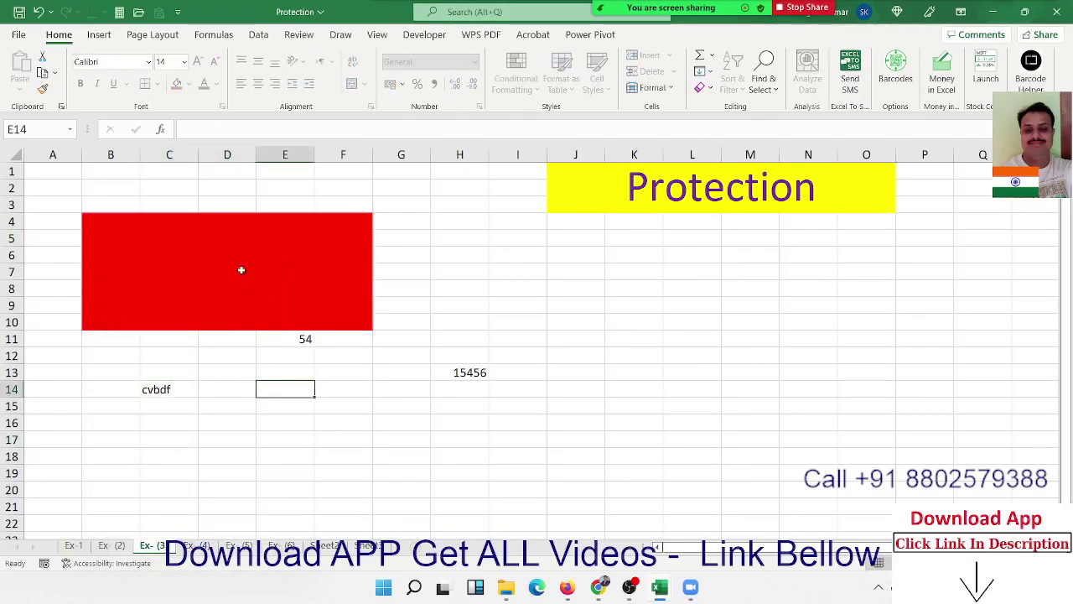
pyautogui.doubleClick(240, 272)
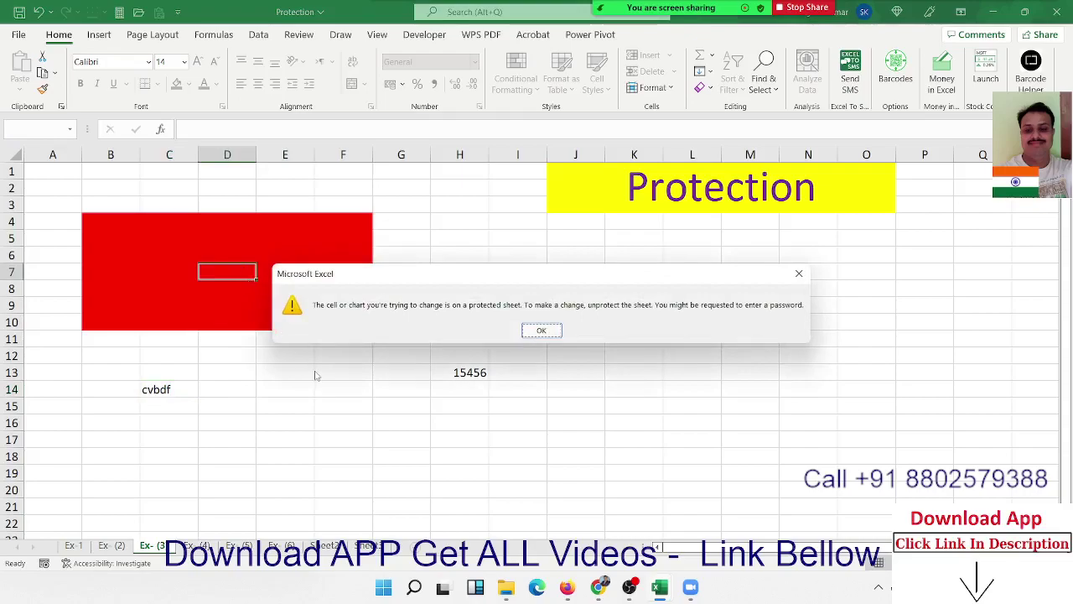
pyautogui.press('Return')
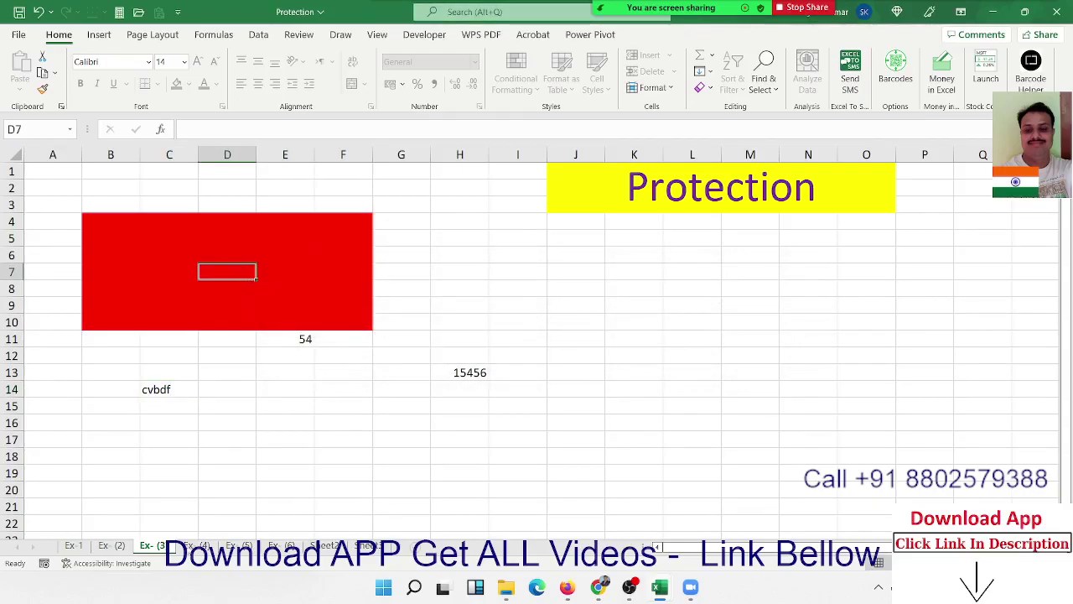
# - Enter a new name in A4 with Qty 74 and MRP 65
pyautogui.moveTo(163, 304); pyautogui.dragTo(149, 291)
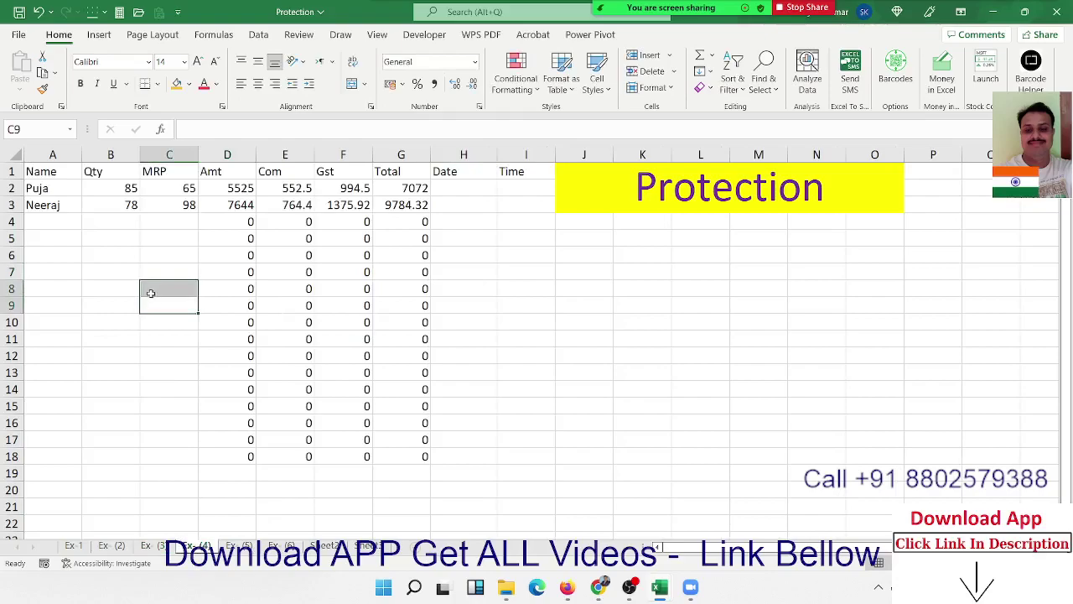
pyautogui.click(51, 192)
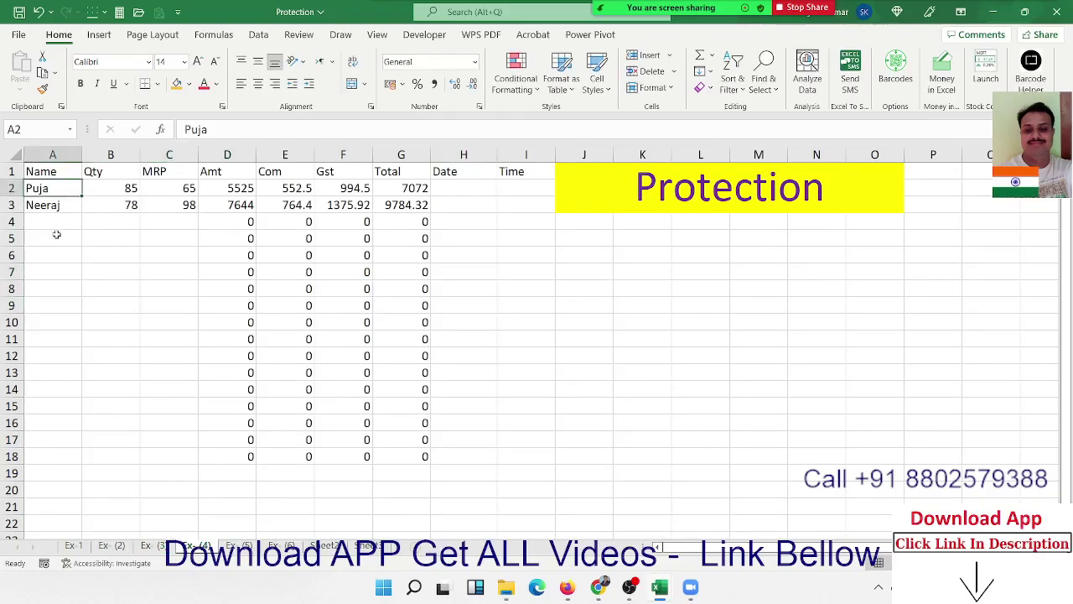
pyautogui.click(52, 219)
pyautogui.write('OM')
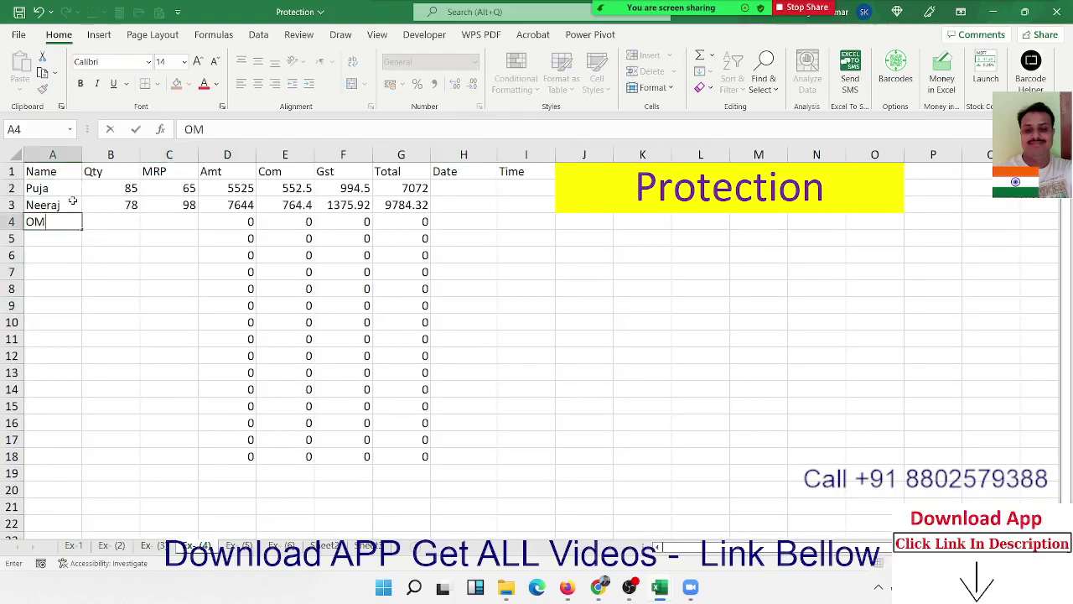
pyautogui.press('Tab')
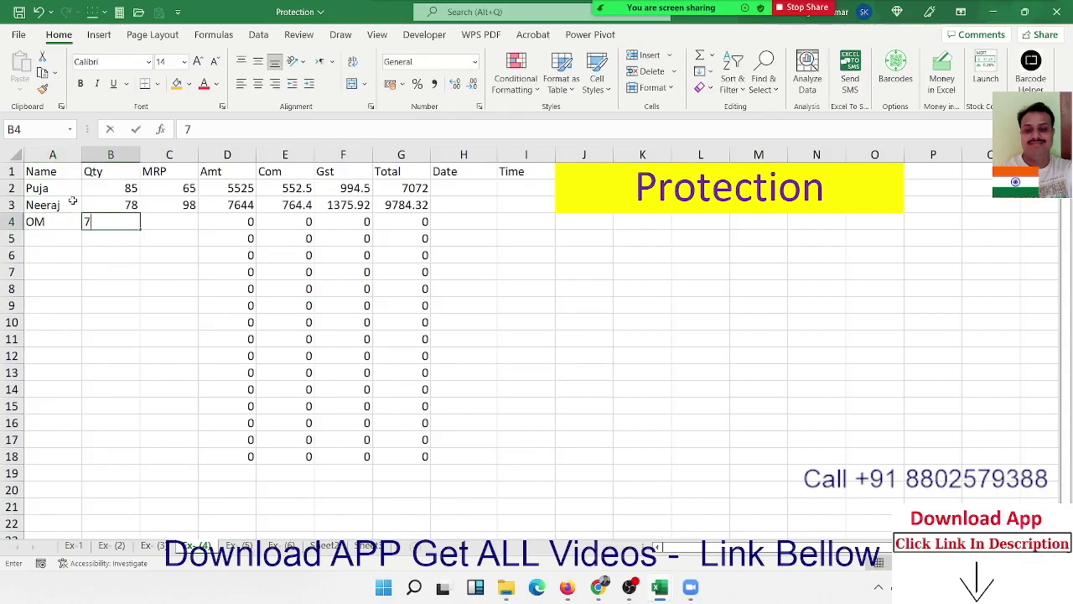
pyautogui.write('74')
pyautogui.press('Tab')
pyautogui.write('65')
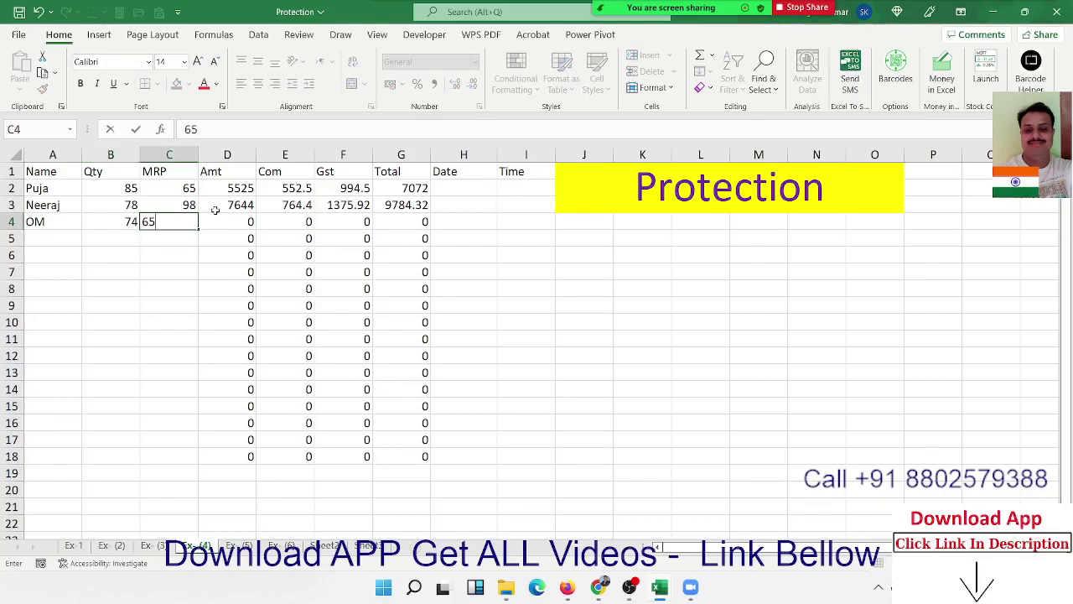
pyautogui.press('Tab')
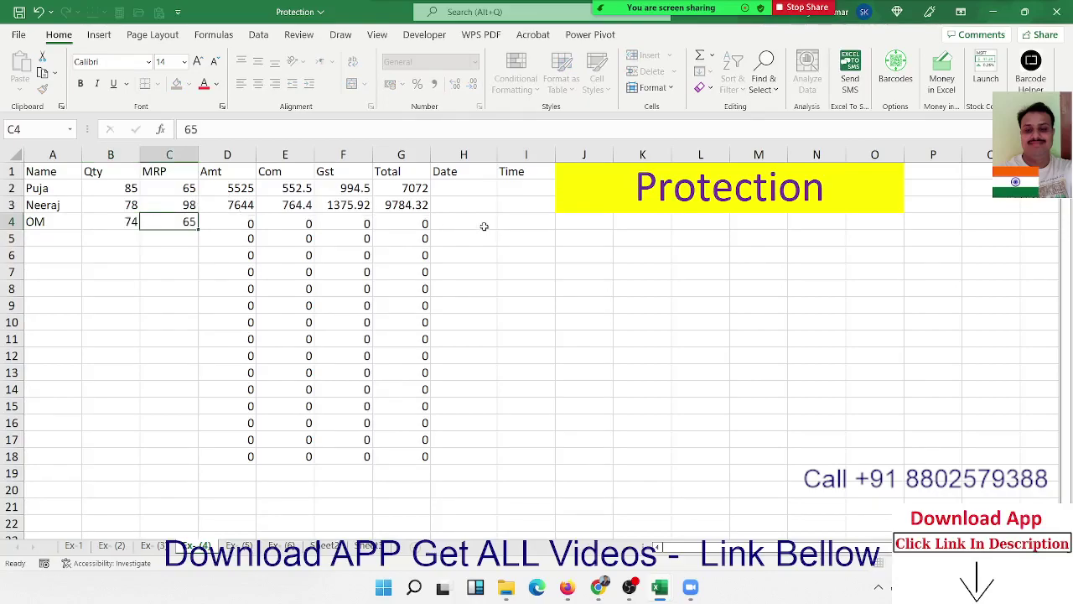
# - Check the calculated formulas in D4, the Total column and F8
pyautogui.click(177, 222)
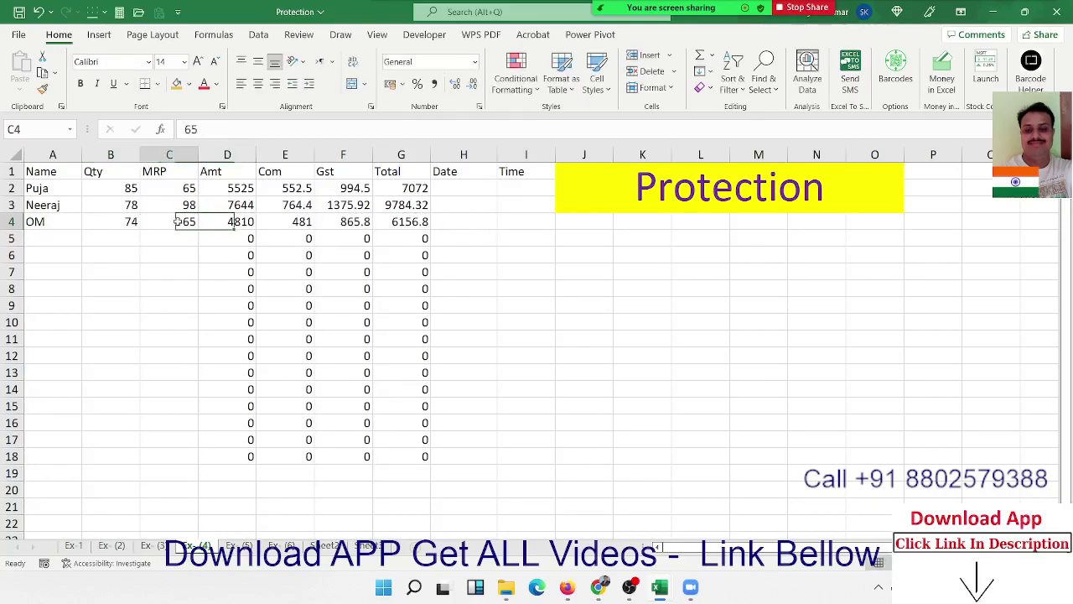
pyautogui.press('Tab')
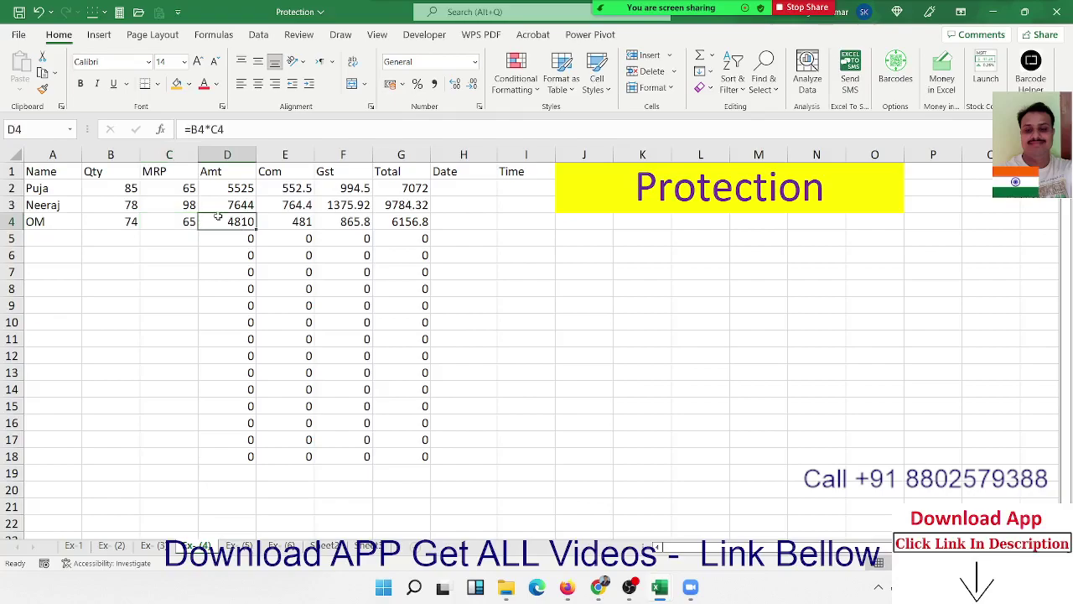
pyautogui.click(384, 243)
pyautogui.click(334, 289)
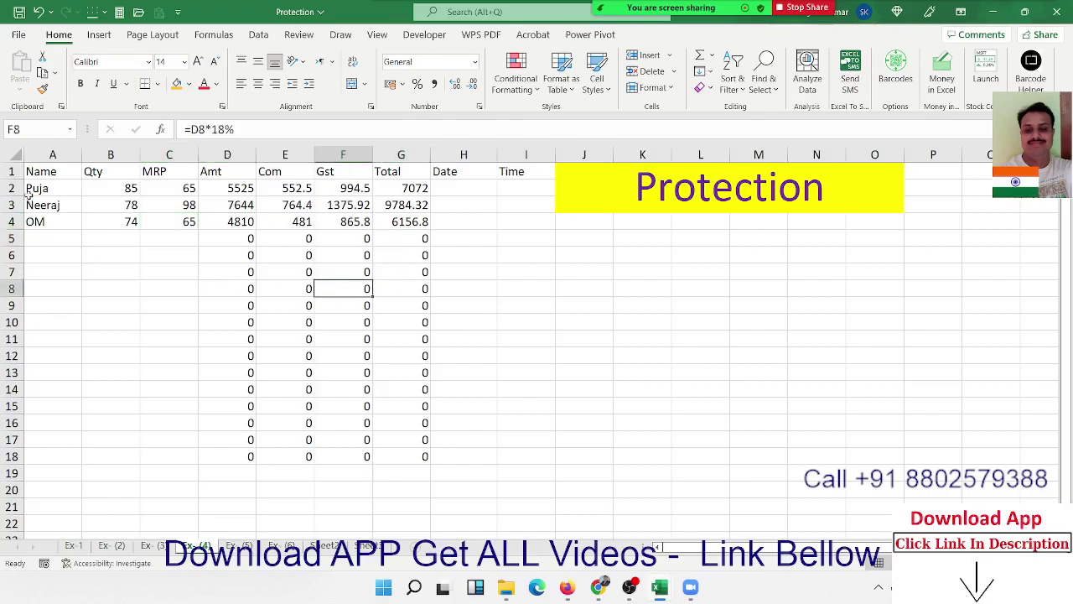
pyautogui.click(37, 153)
# - Unlock all cells on the Ex (4) sheet
pyautogui.click(18, 156)
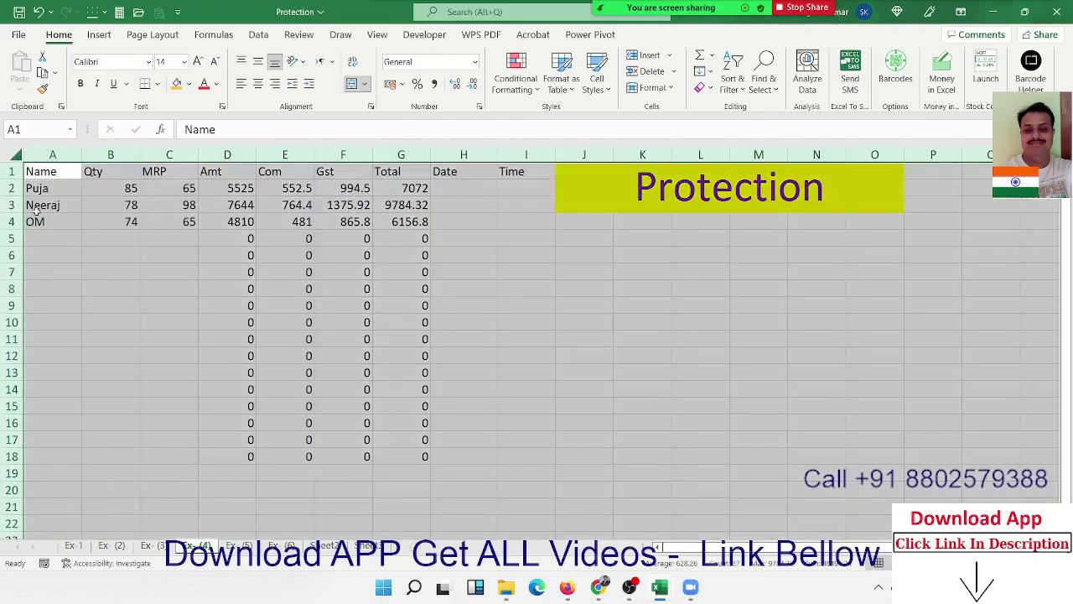
pyautogui.rightClick(156, 344)
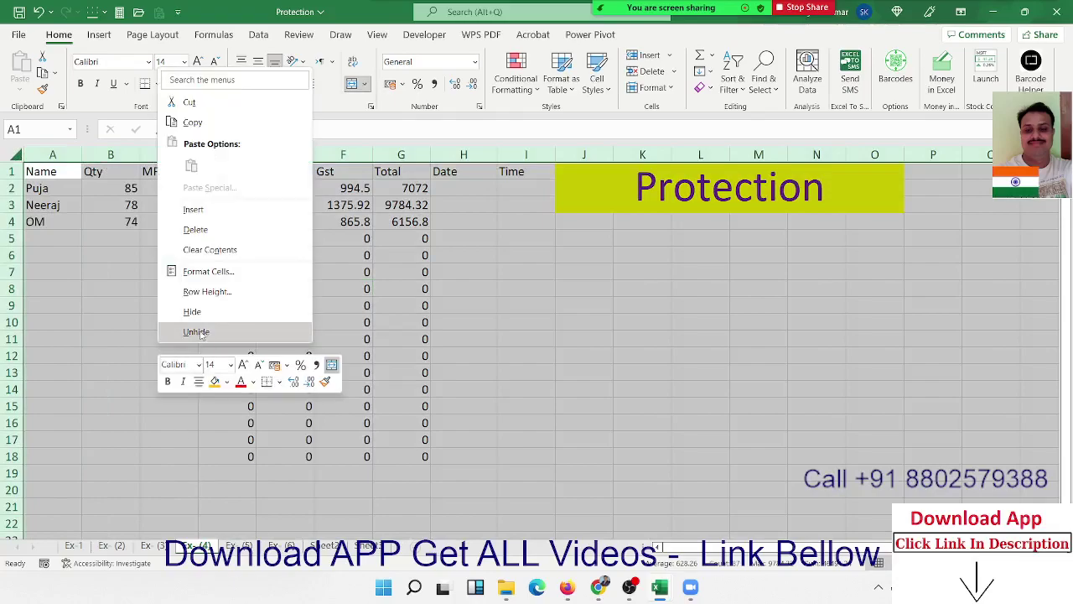
pyautogui.click(208, 271)
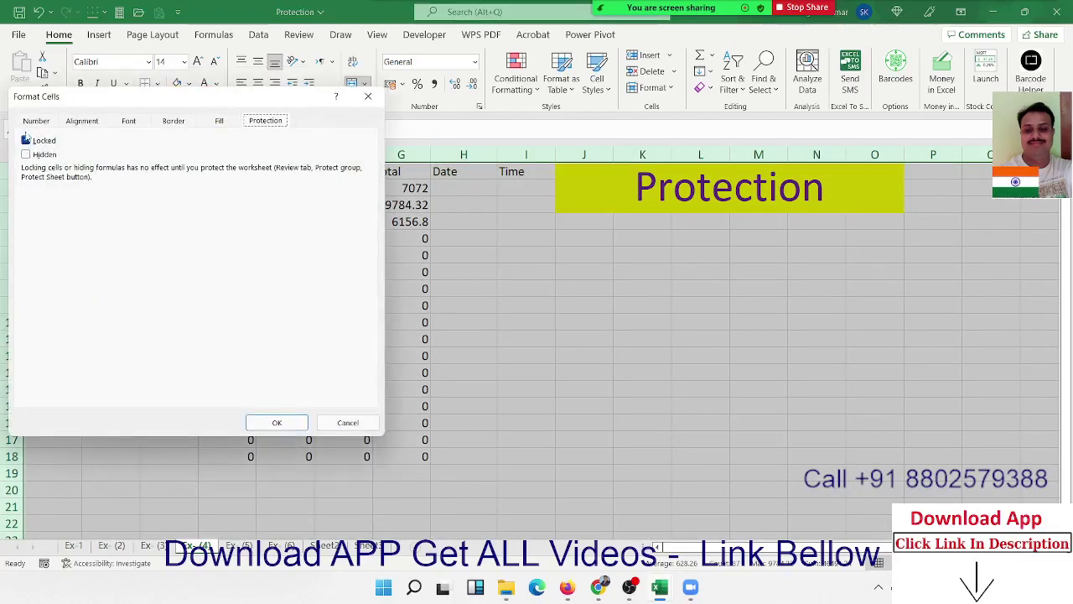
pyautogui.click(25, 140)
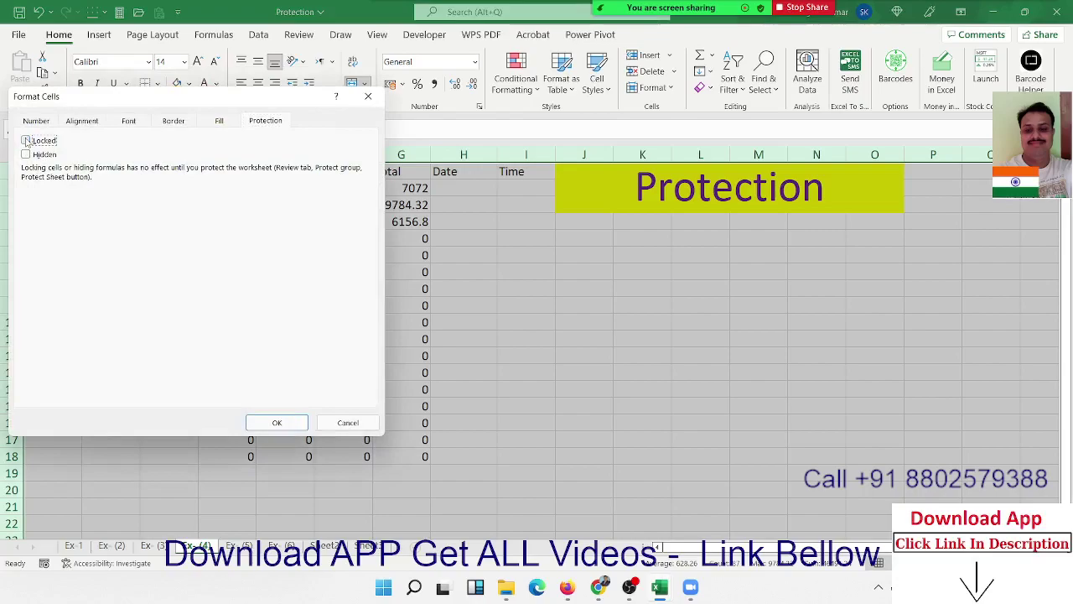
pyautogui.click(278, 423)
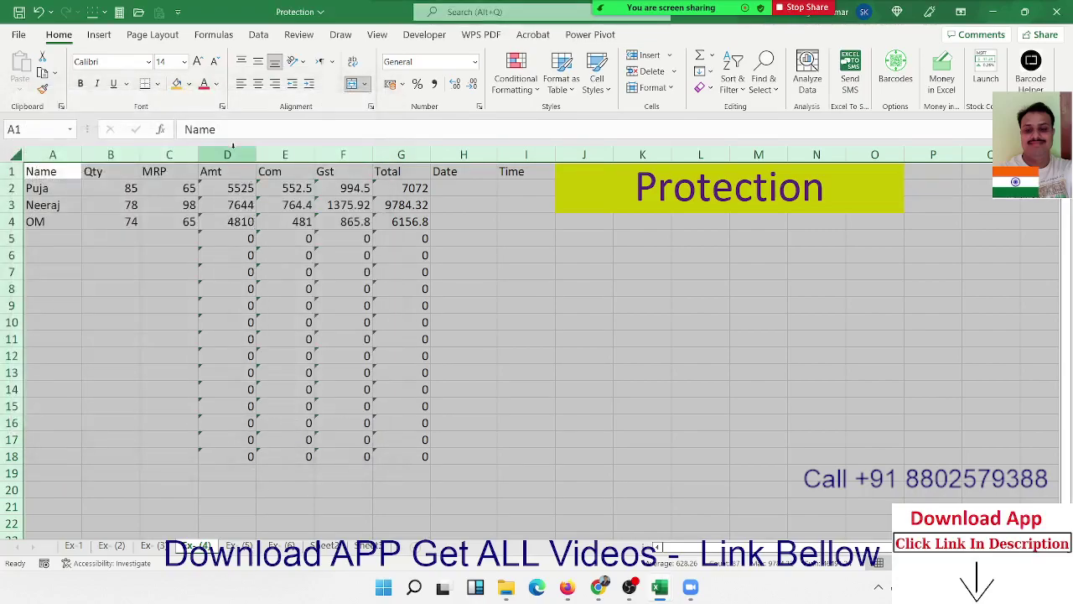
# - Mark columns D to G (Amt, Com, Gst, Total) as Locked
pyautogui.click(233, 154)
pyautogui.moveTo(264, 155); pyautogui.dragTo(401, 156)
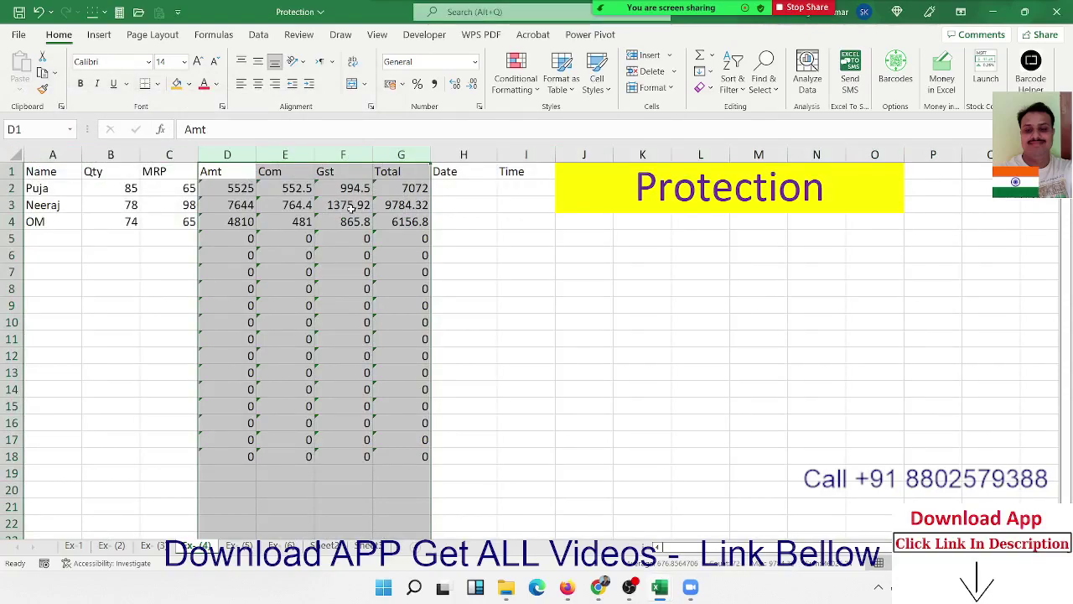
pyautogui.rightClick(351, 208)
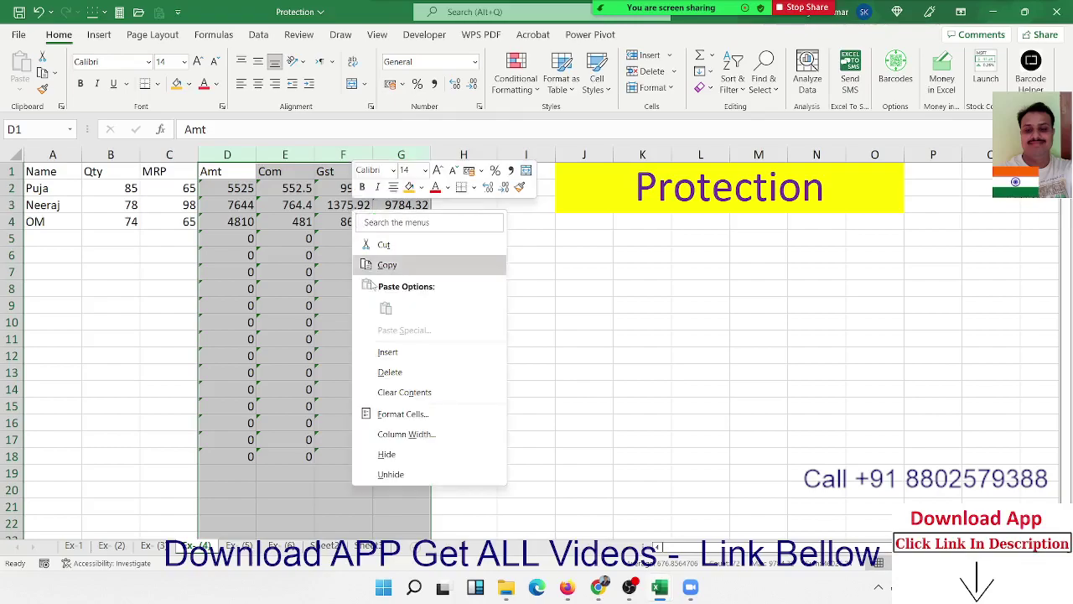
pyautogui.click(395, 414)
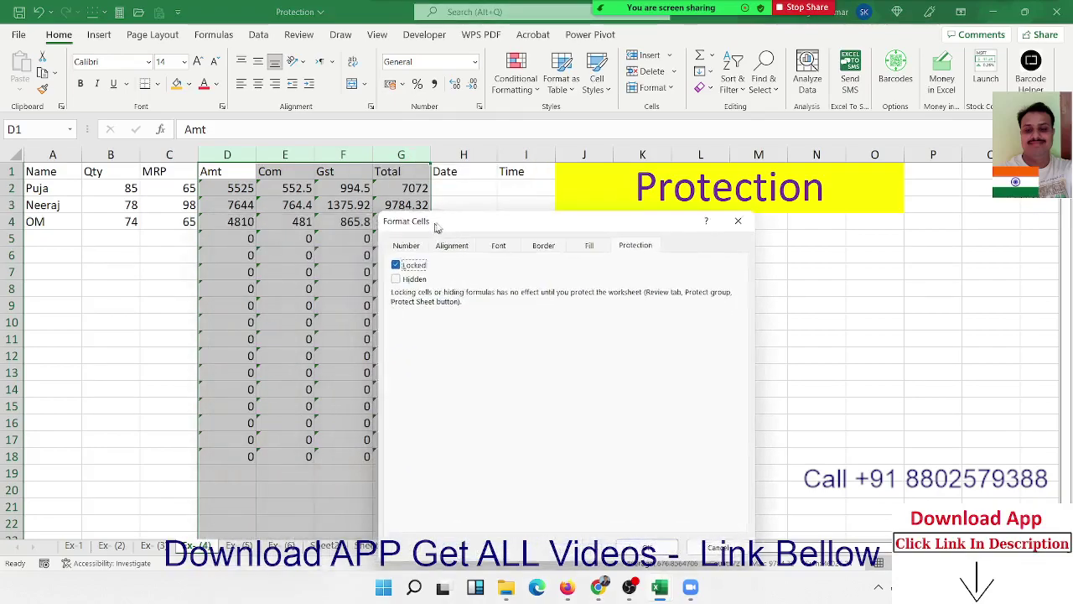
pyautogui.moveTo(262, 231); pyautogui.dragTo(499, 221)
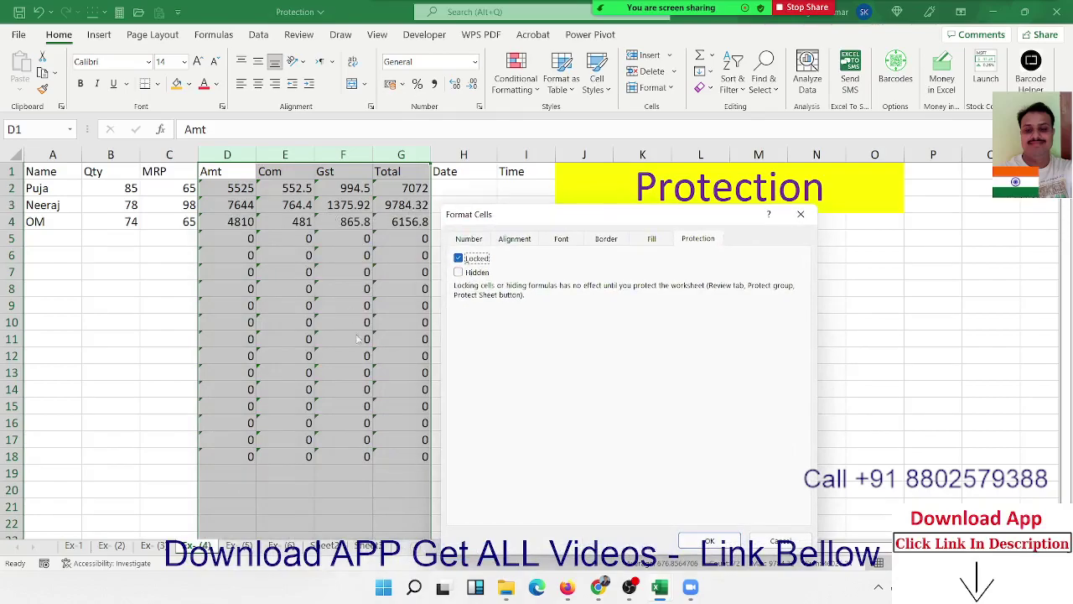
pyautogui.click(709, 540)
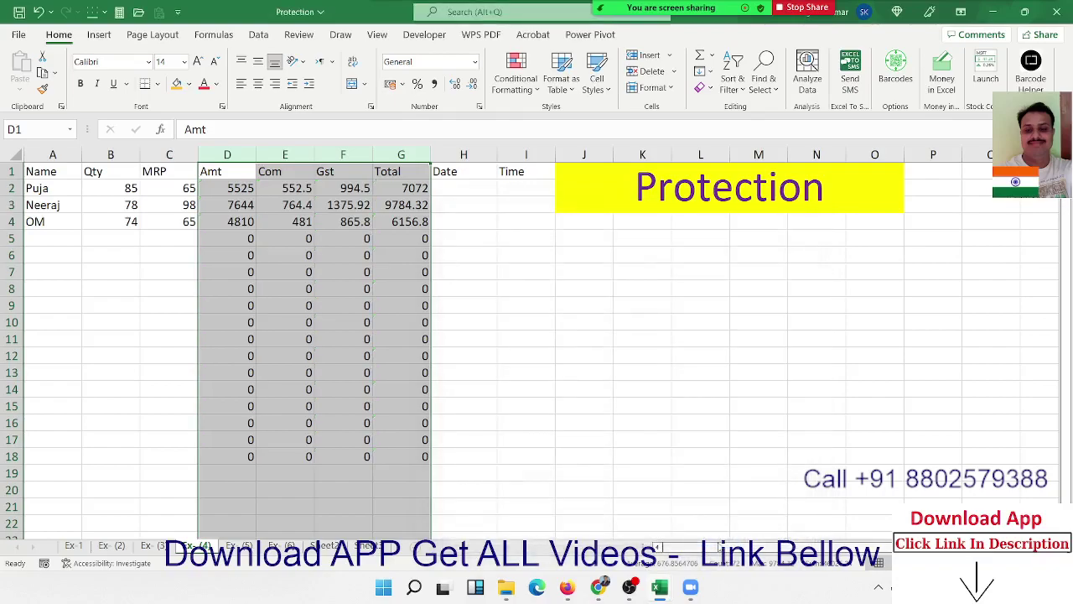
pyautogui.click(500, 362)
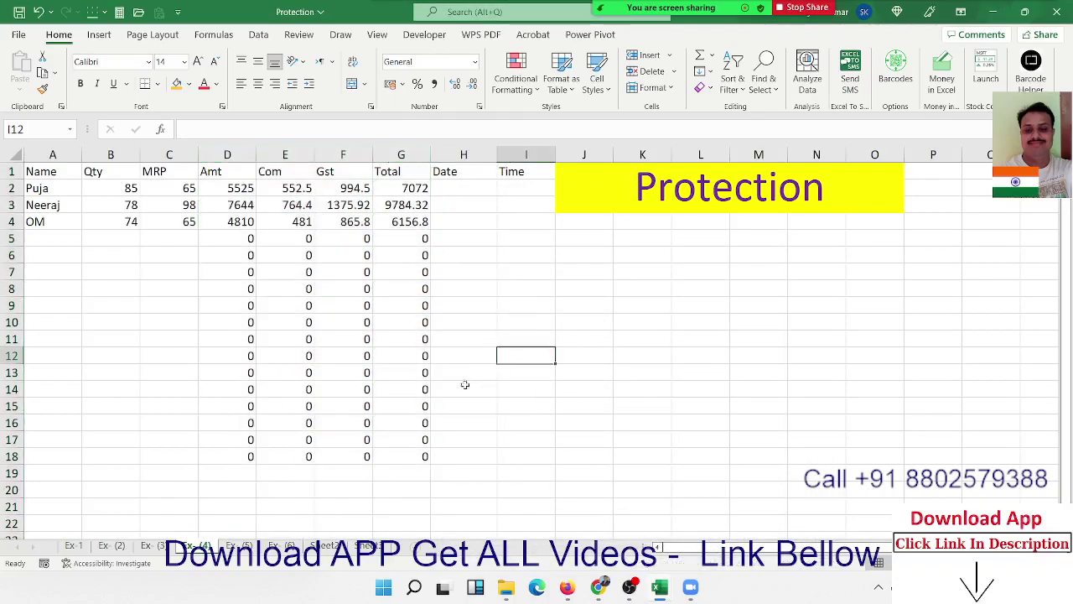
# - Protect Ex (4) allowing only unlocked-cell selection, then Tab from C5 to confirm it skips to H5
pyautogui.rightClick(199, 549)
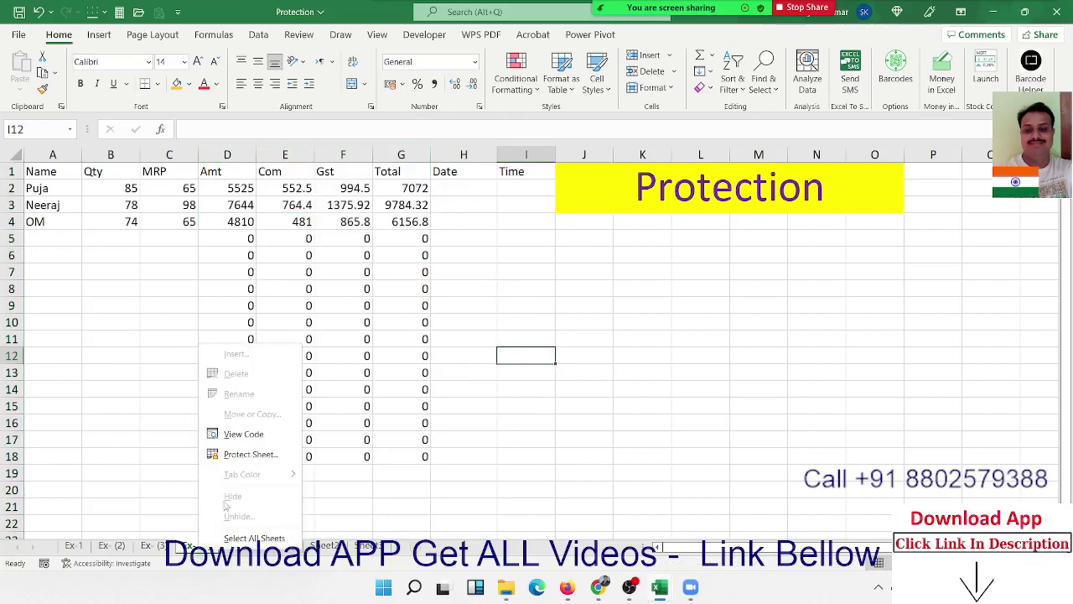
pyautogui.click(245, 454)
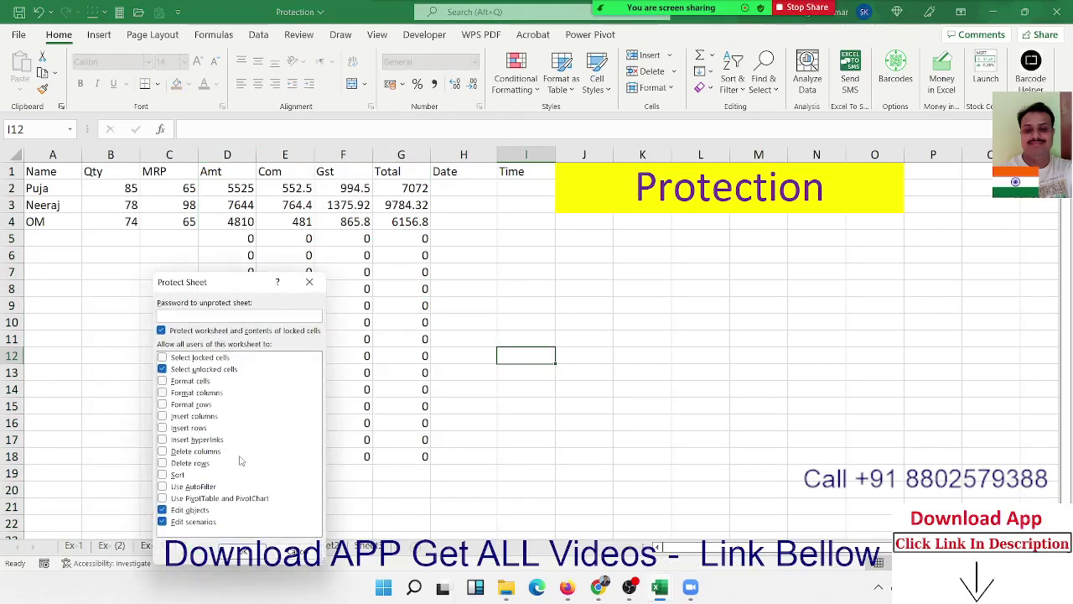
pyautogui.click(163, 358)
pyautogui.click(162, 510)
pyautogui.click(163, 521)
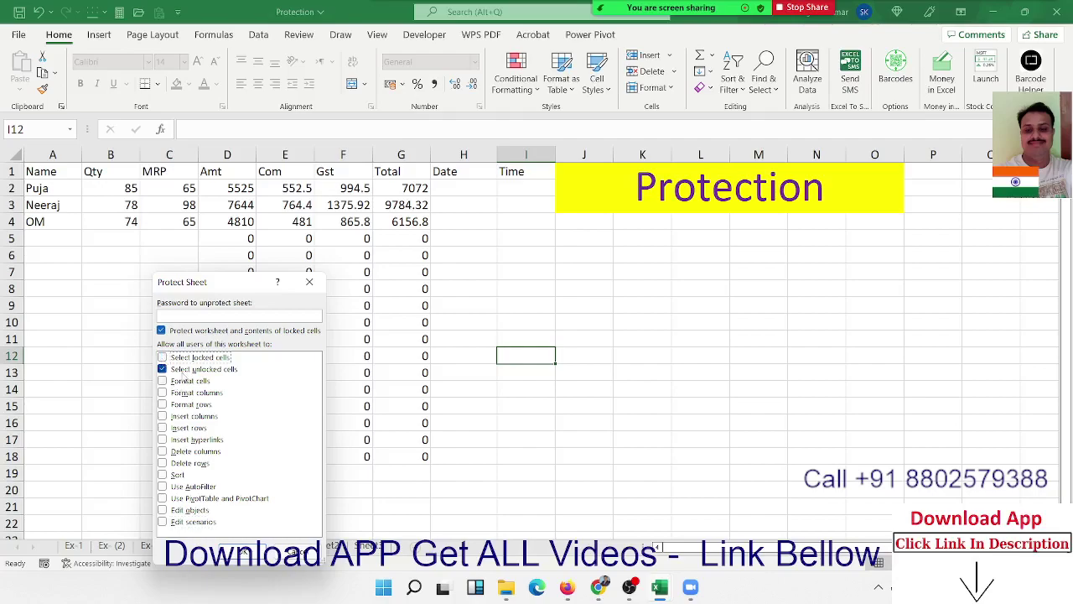
pyautogui.moveTo(186, 282); pyautogui.dragTo(61, 270)
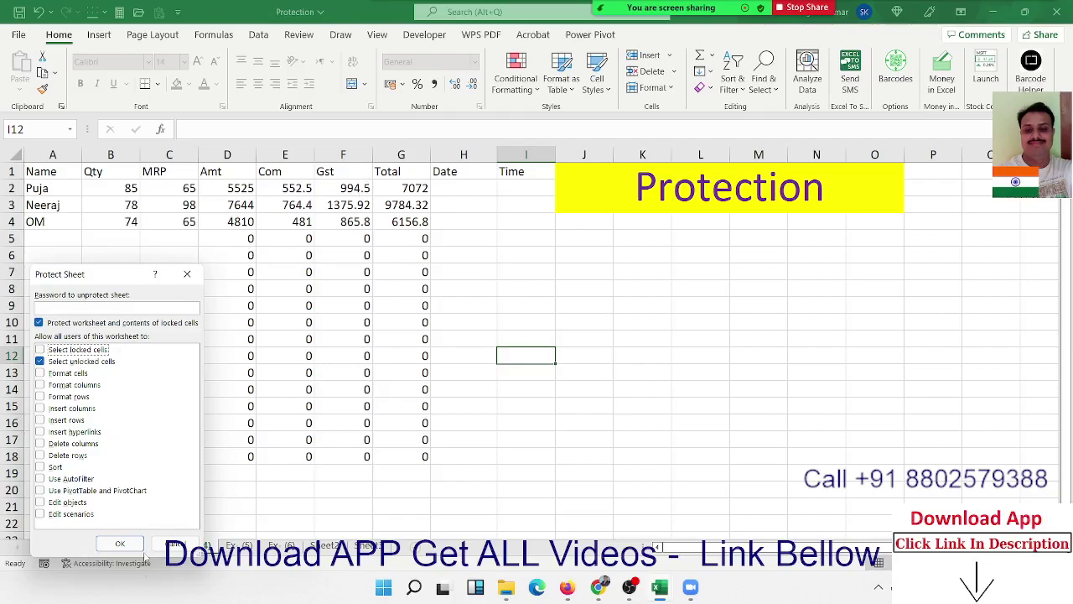
pyautogui.click(120, 543)
pyautogui.click(174, 241)
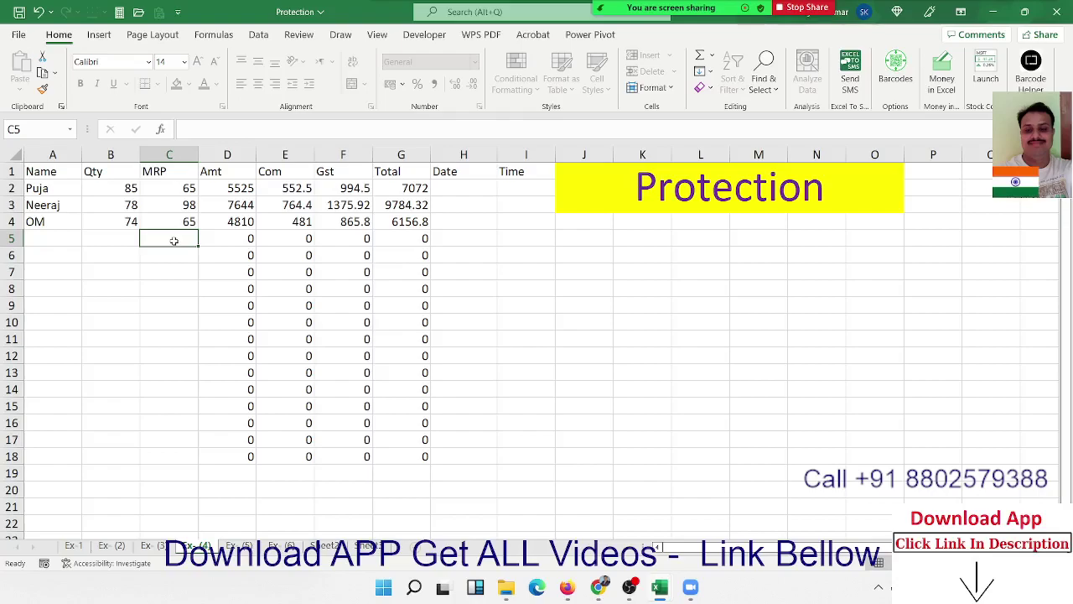
pyautogui.press('Tab')
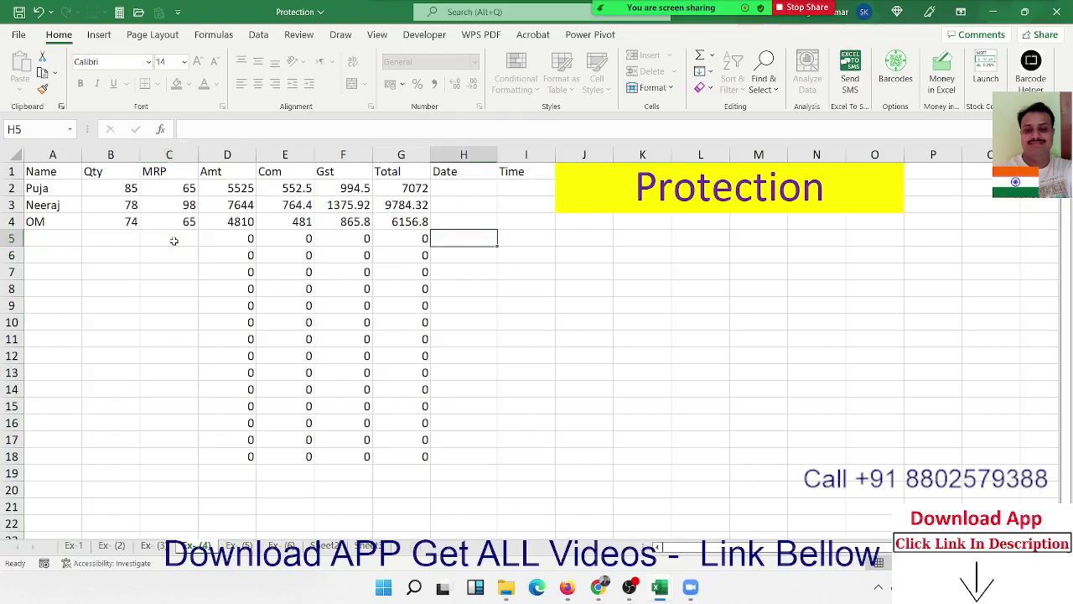
# - Enter a new name in A5 with Qty 78 and MRP 98
pyautogui.click(174, 241)
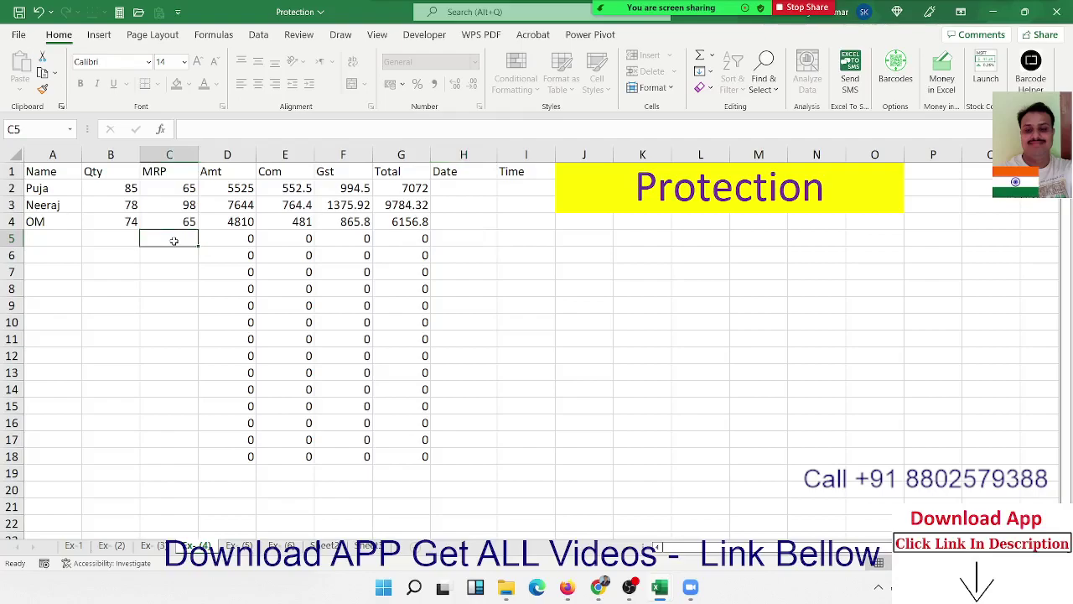
pyautogui.press('Tab')
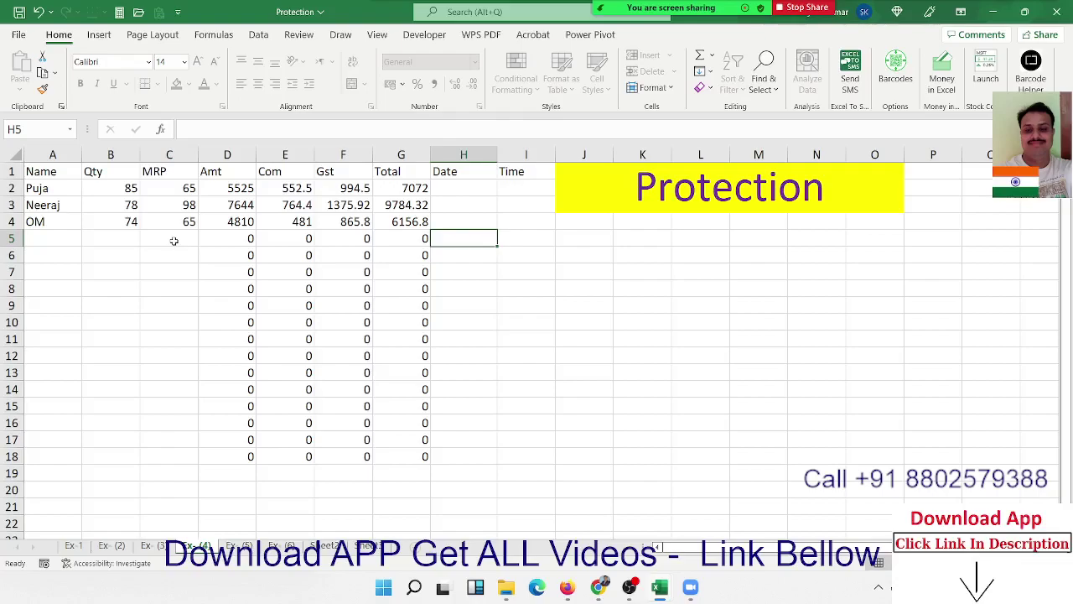
pyautogui.click(70, 236)
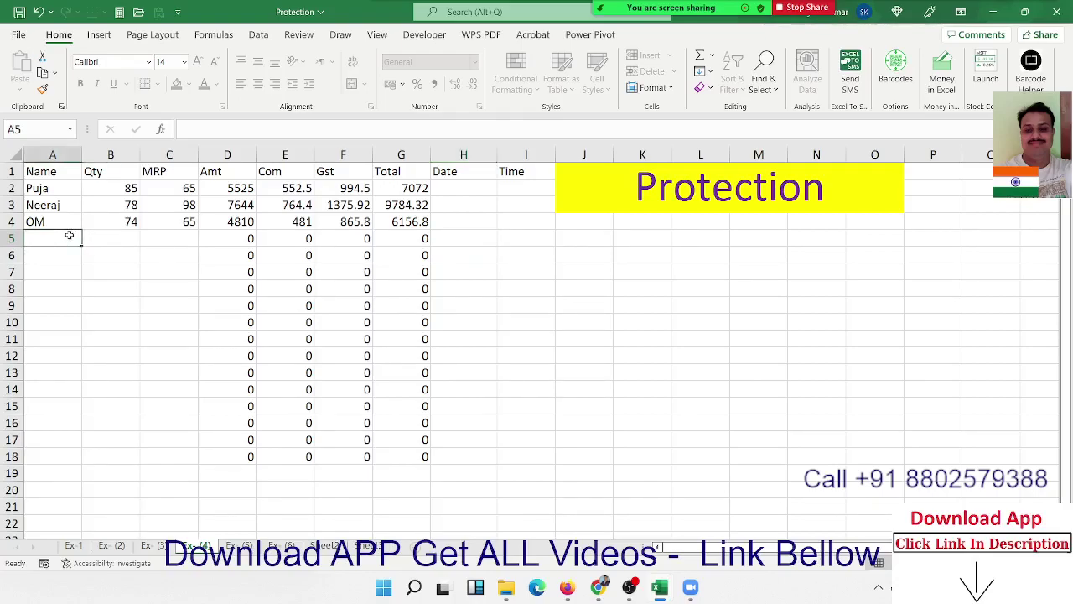
pyautogui.write('Inder')
pyautogui.press('Tab')
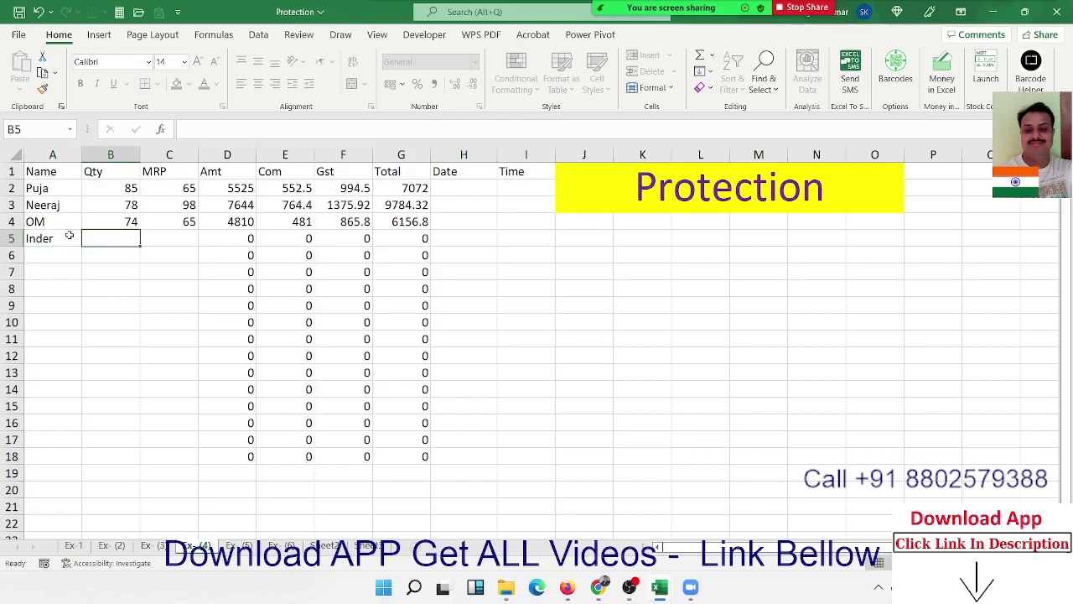
pyautogui.write('78')
pyautogui.press('Tab')
pyautogui.write('9')
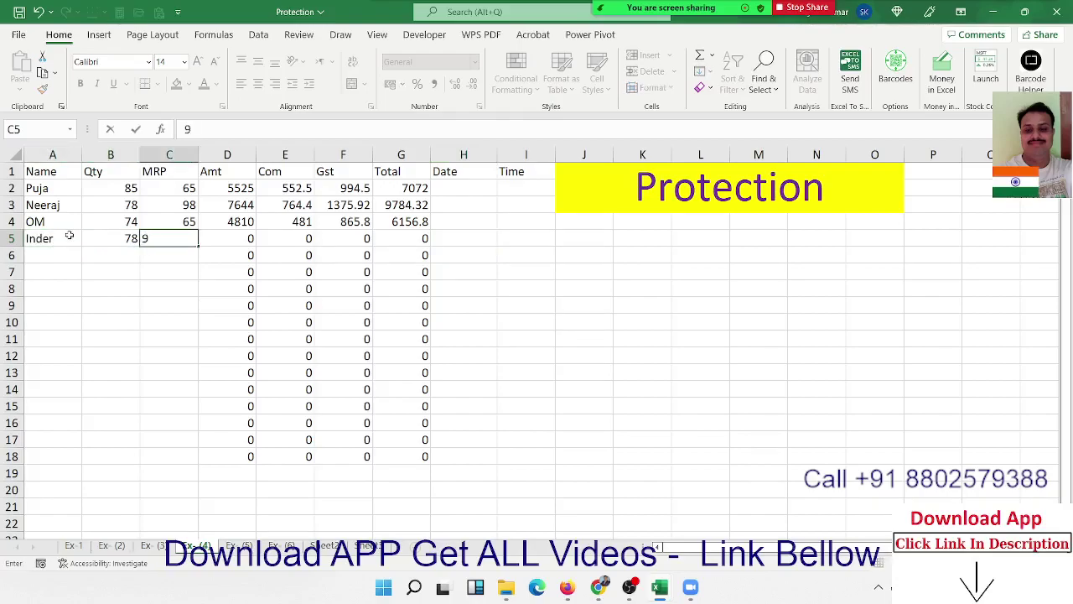
pyautogui.write('8')
pyautogui.press('Tab')
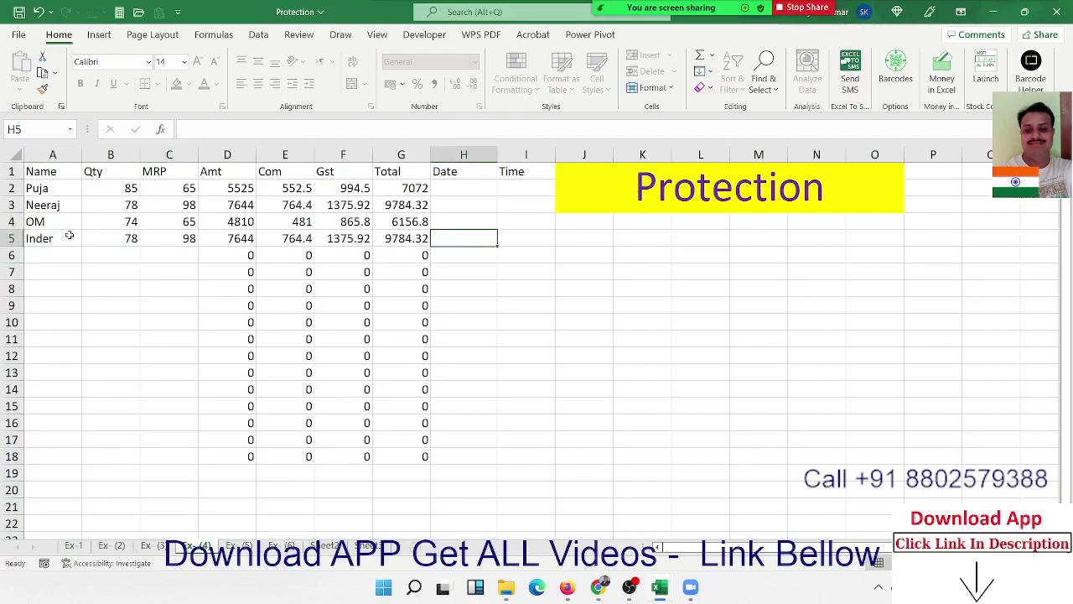
# - Fill H5 with today's date 17-08-2022 and I5 with the current time 19:59
pyautogui.write(';')
pyautogui.press('Tab')
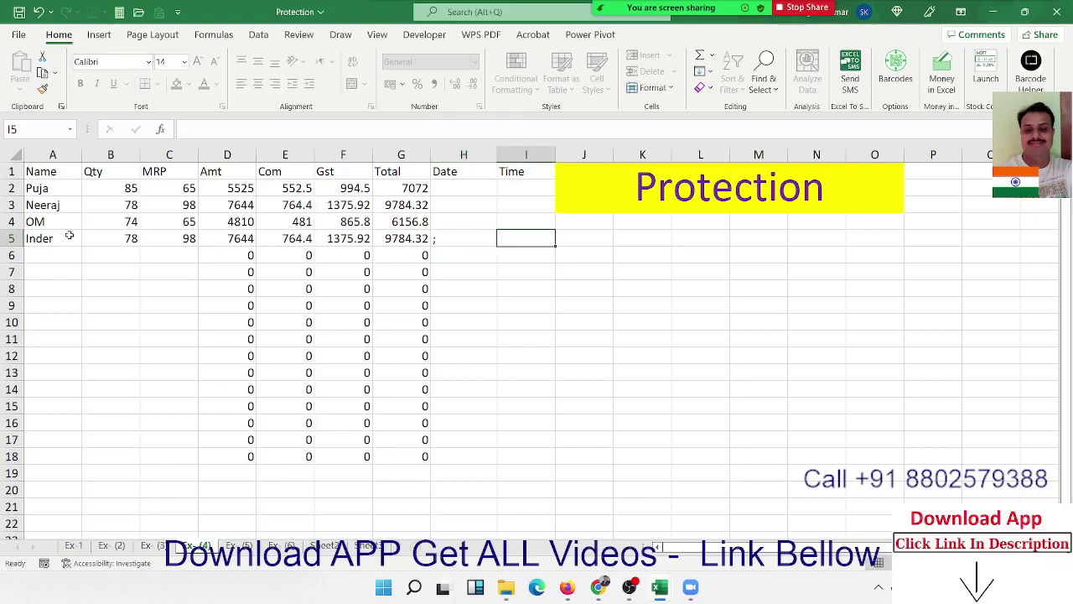
pyautogui.press('Left')
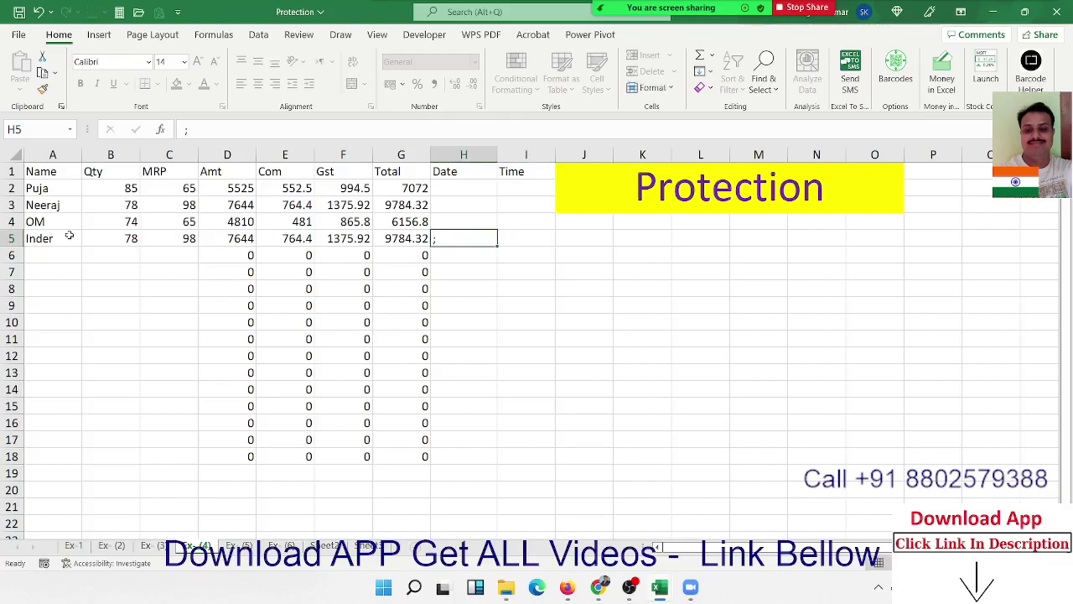
pyautogui.hotkey('ctrl', ';')
pyautogui.press('Tab')
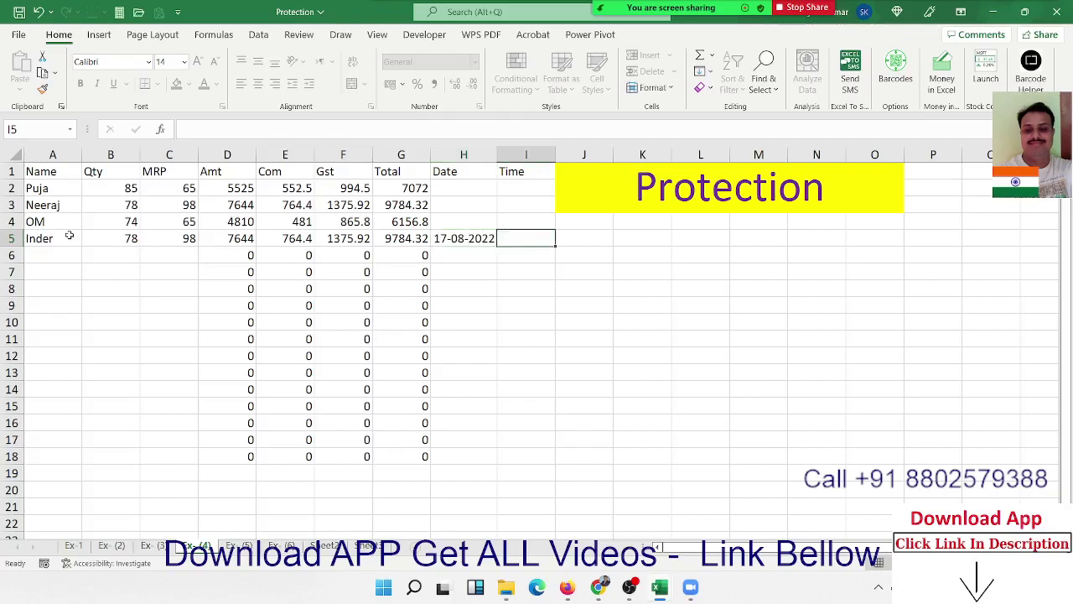
pyautogui.hotkey('ctrl', 'shift', ';')
pyautogui.hotkey('ctrl', 'Return')
pyautogui.press('Return')
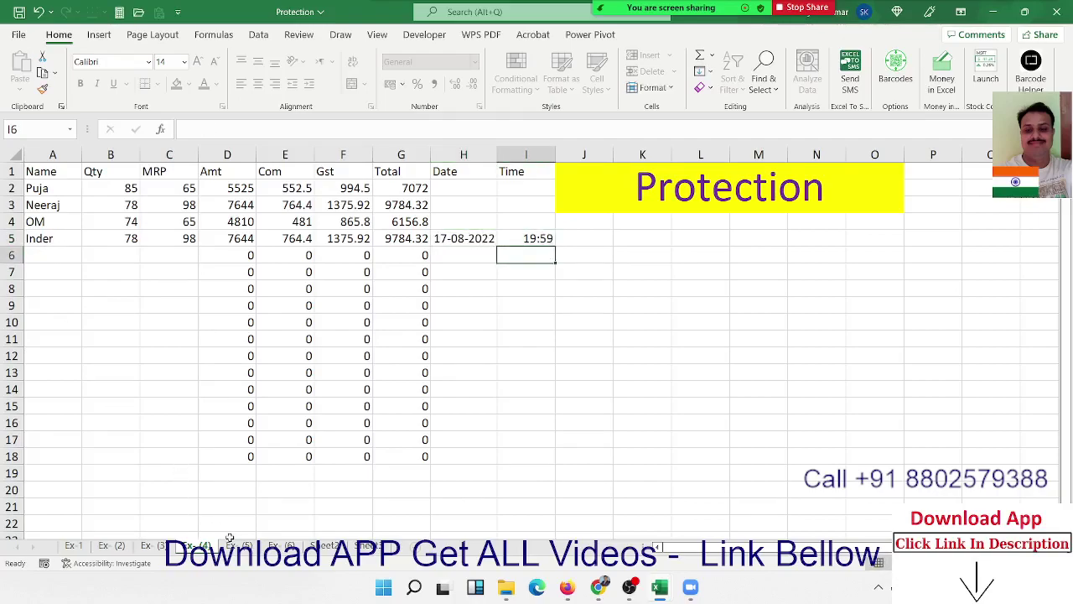
# - Go to Ex (5), Tab through its input cells, then unprotect the sheet
pyautogui.click(239, 546)
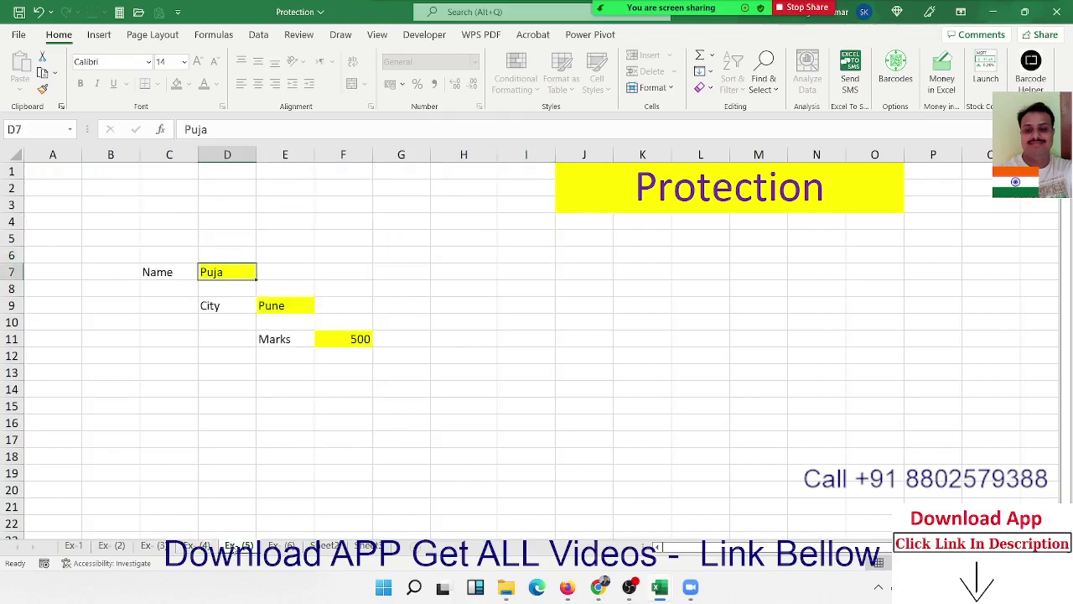
pyautogui.press('Tab')
pyautogui.press('Tab')
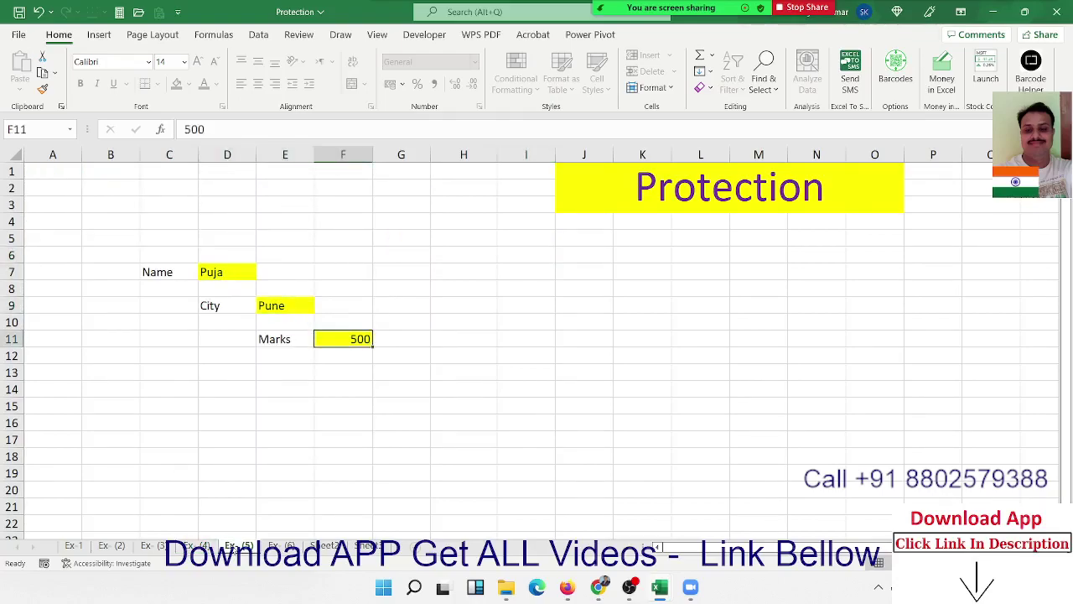
pyautogui.press('Tab')
pyautogui.press('Tab')
pyautogui.press('Tab')
pyautogui.press('Tab')
pyautogui.press('Tab')
pyautogui.press('Tab')
pyautogui.press('Tab')
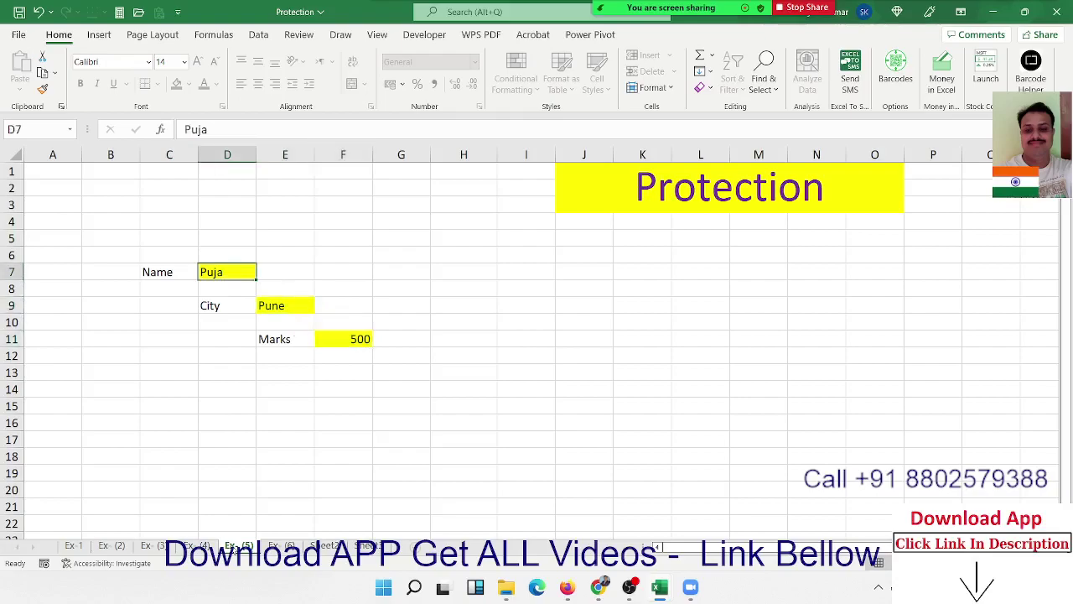
pyautogui.rightClick(236, 546)
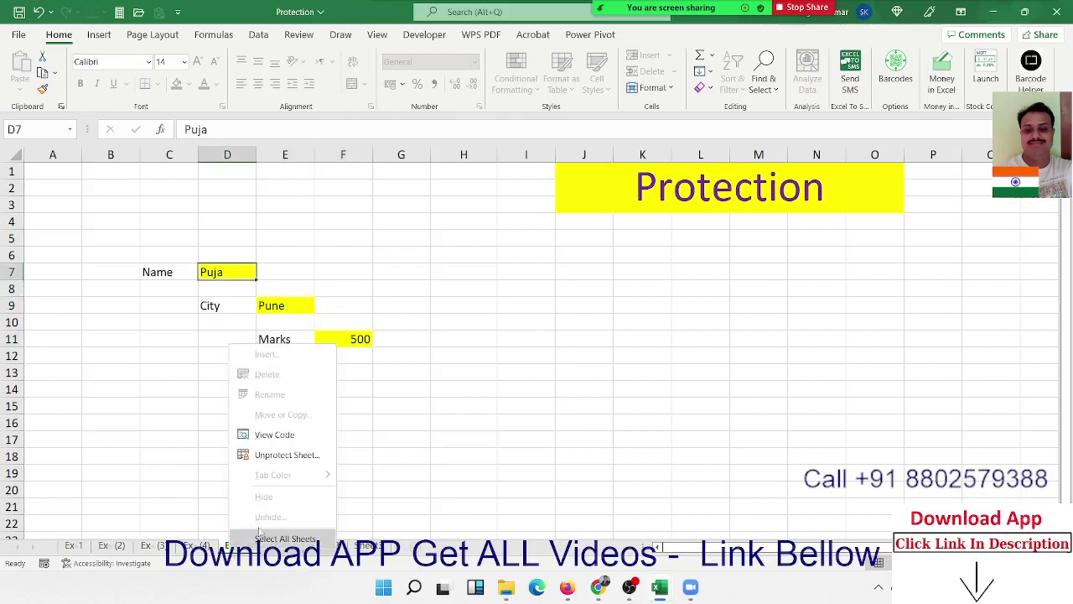
pyautogui.click(284, 453)
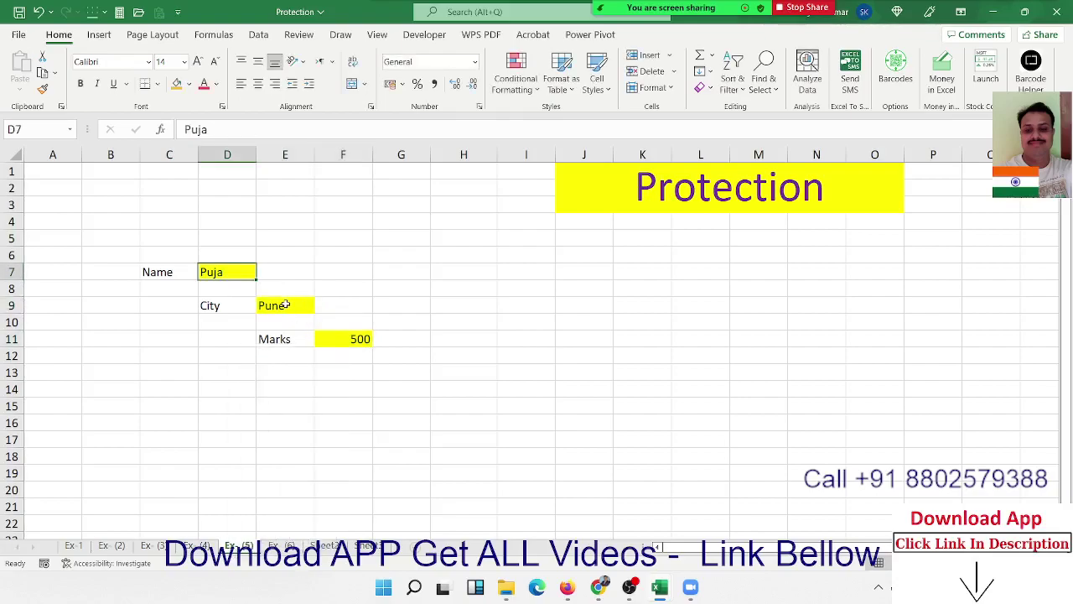
# - Set the yellow input cells D7, E9 and F11 to unlocked in Format Cells
pyautogui.keyDown('ctrl'); pyautogui.click(281, 305); pyautogui.keyUp('ctrl')
pyautogui.keyDown('ctrl'); pyautogui.click(354, 343); pyautogui.keyUp('ctrl')
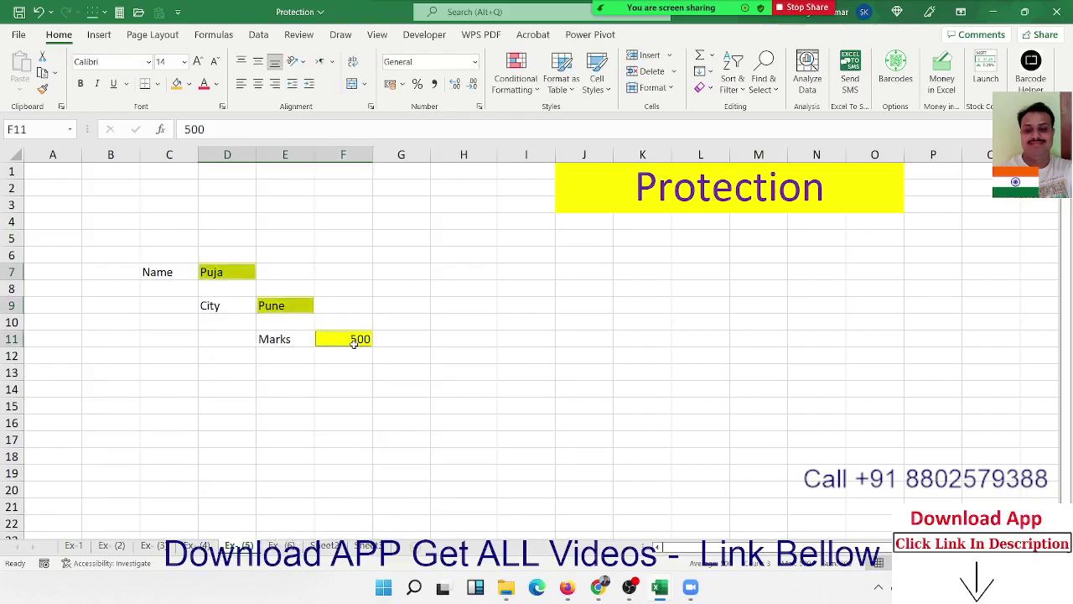
pyautogui.rightClick(352, 341)
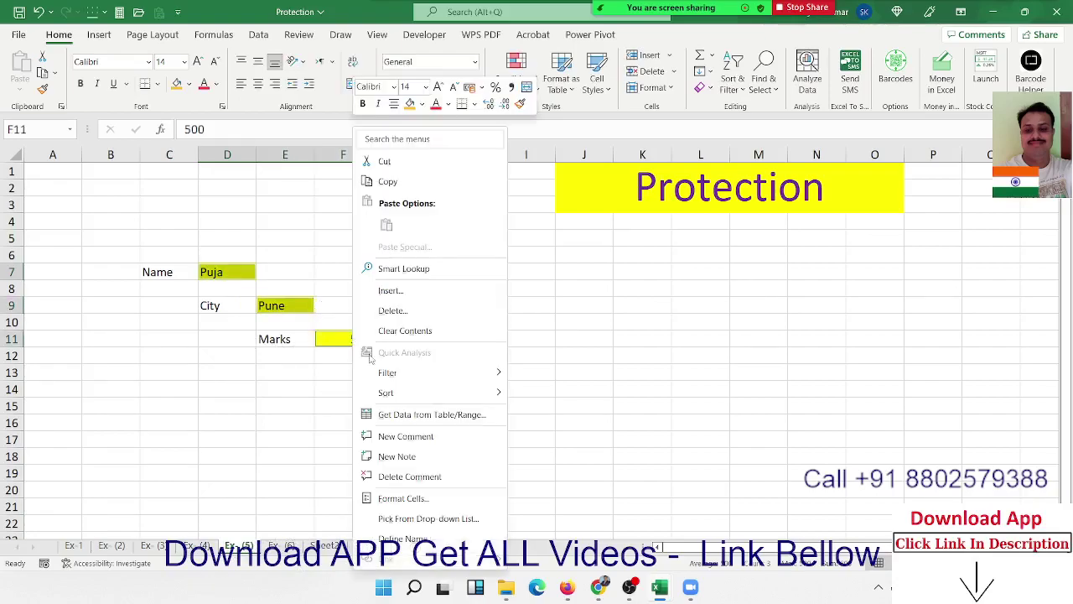
pyautogui.click(387, 500)
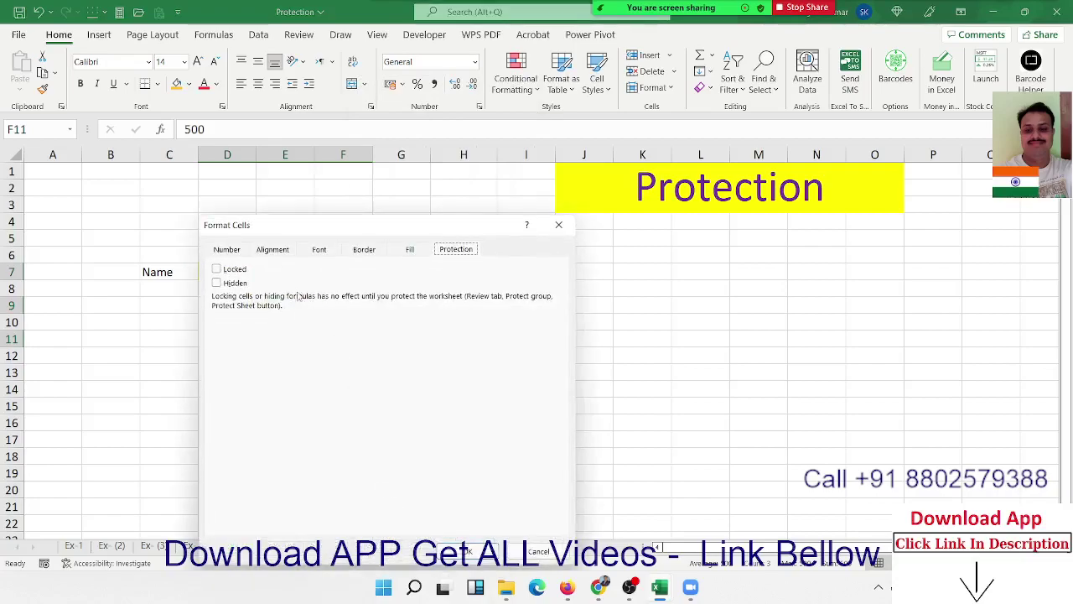
pyautogui.click(224, 272)
pyautogui.click(224, 273)
pyautogui.moveTo(276, 223); pyautogui.dragTo(488, 200)
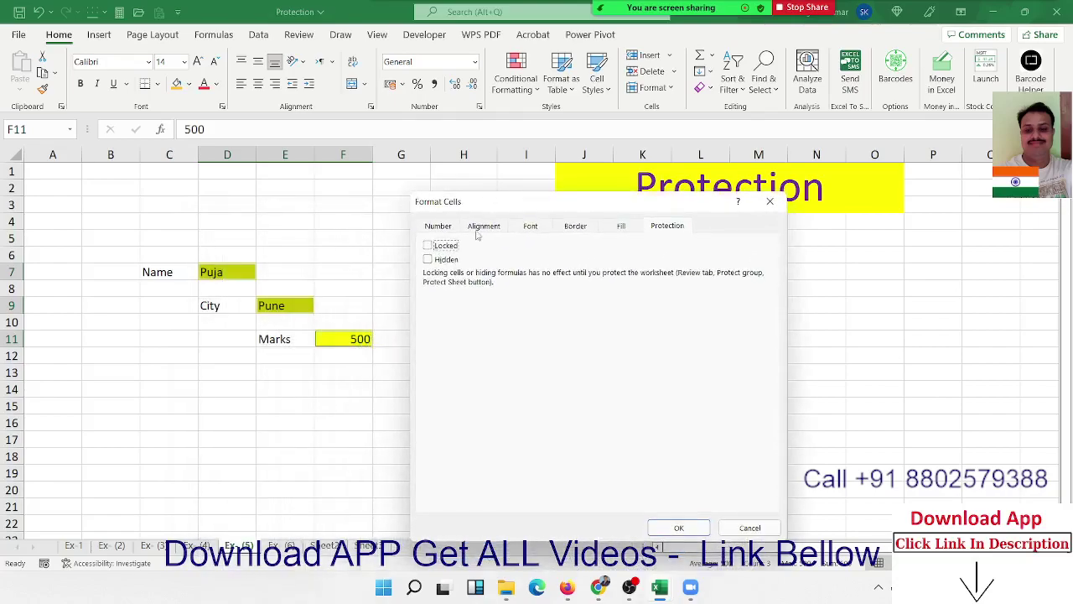
pyautogui.click(679, 527)
# - Protect Ex (5) with 'Select locked cells' turned off
pyautogui.rightClick(236, 546)
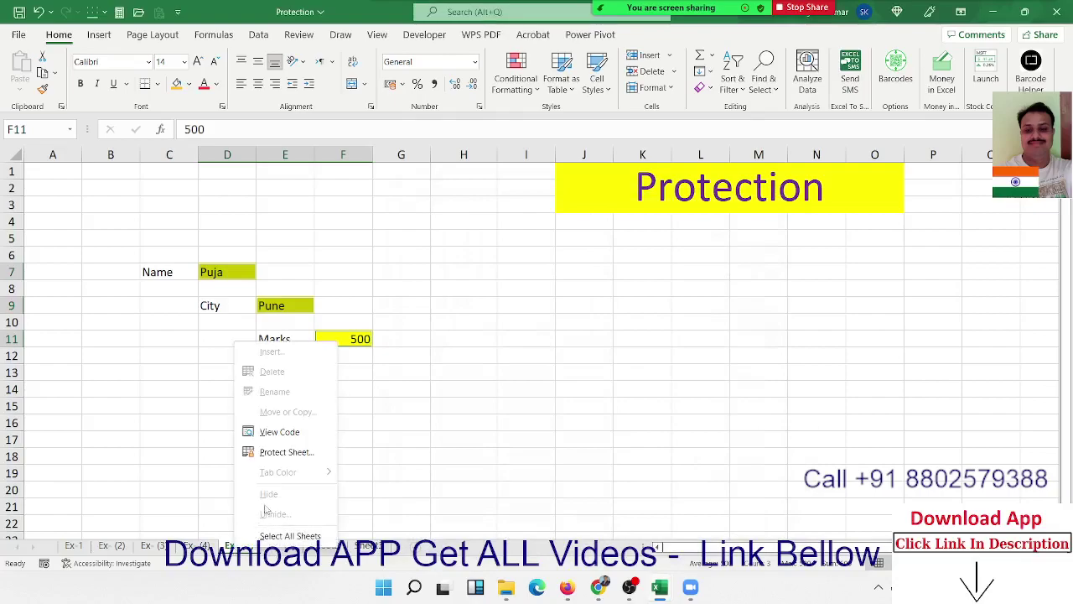
pyautogui.click(286, 452)
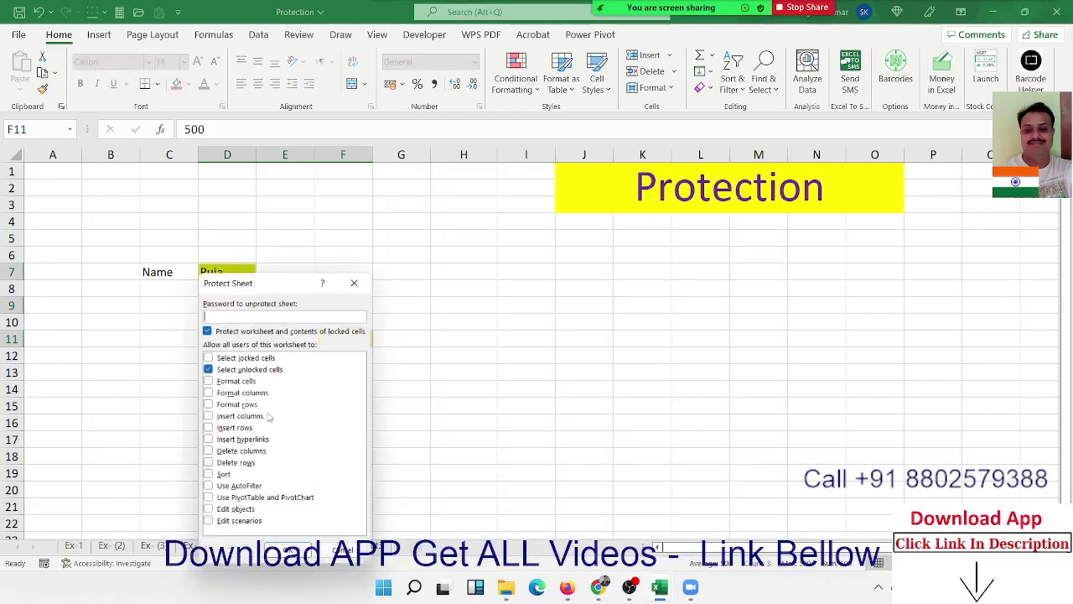
pyautogui.click(232, 361)
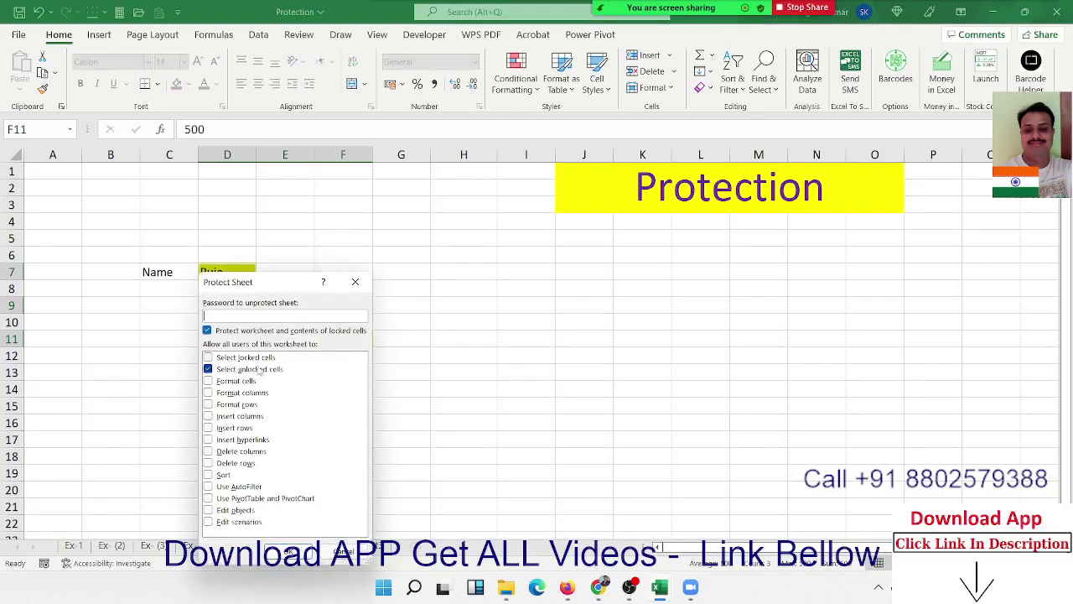
pyautogui.click(212, 357)
pyautogui.click(208, 359)
pyautogui.click(289, 552)
# - Tab from D7 through E9 and F11 to test, then go to Ex (6)
pyautogui.click(241, 270)
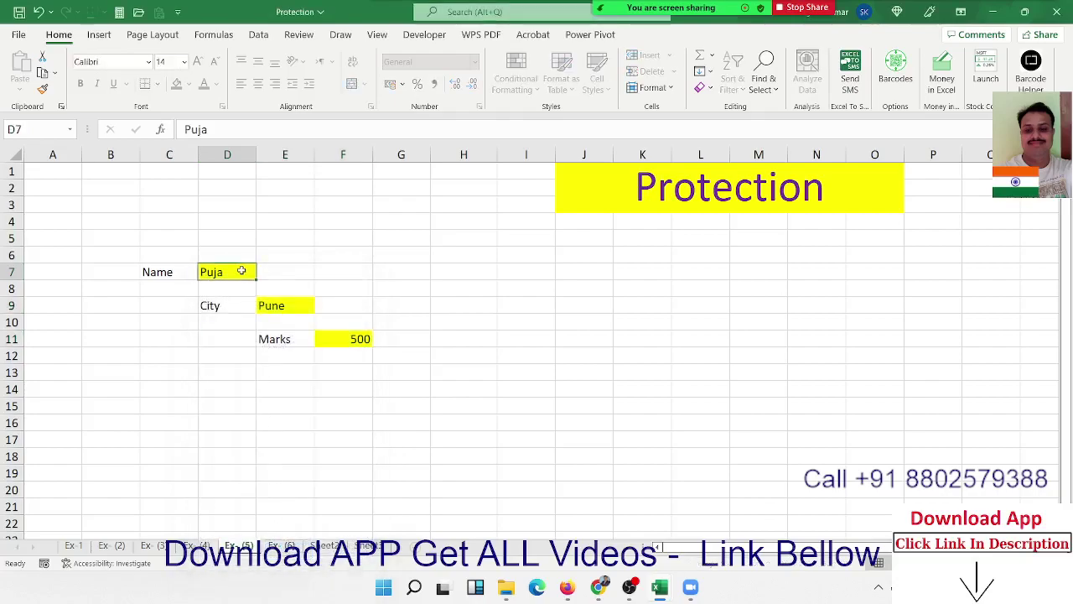
pyautogui.press('Tab')
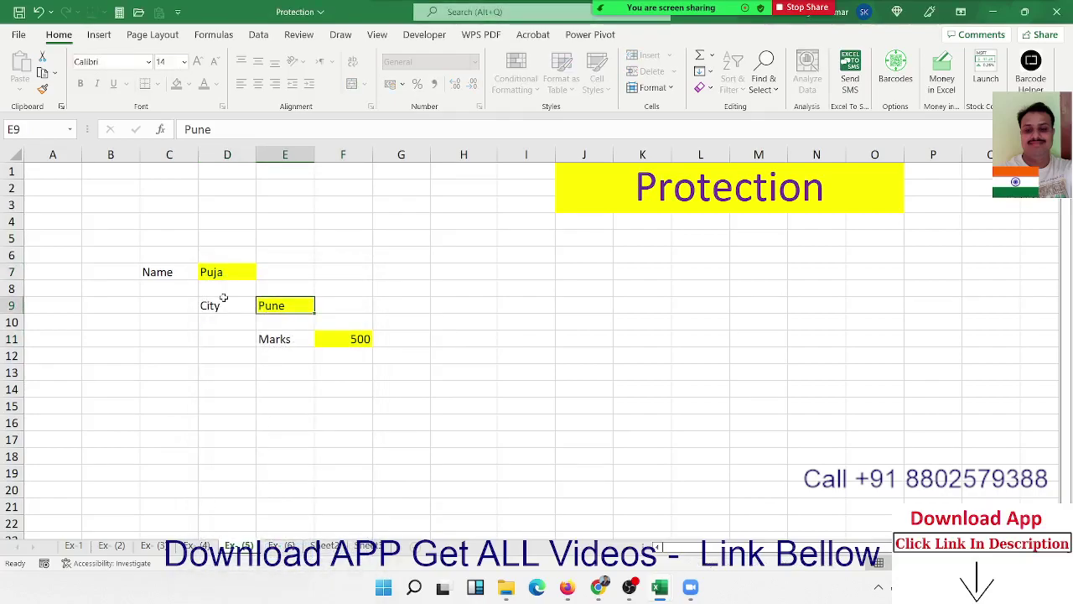
pyautogui.press('Tab')
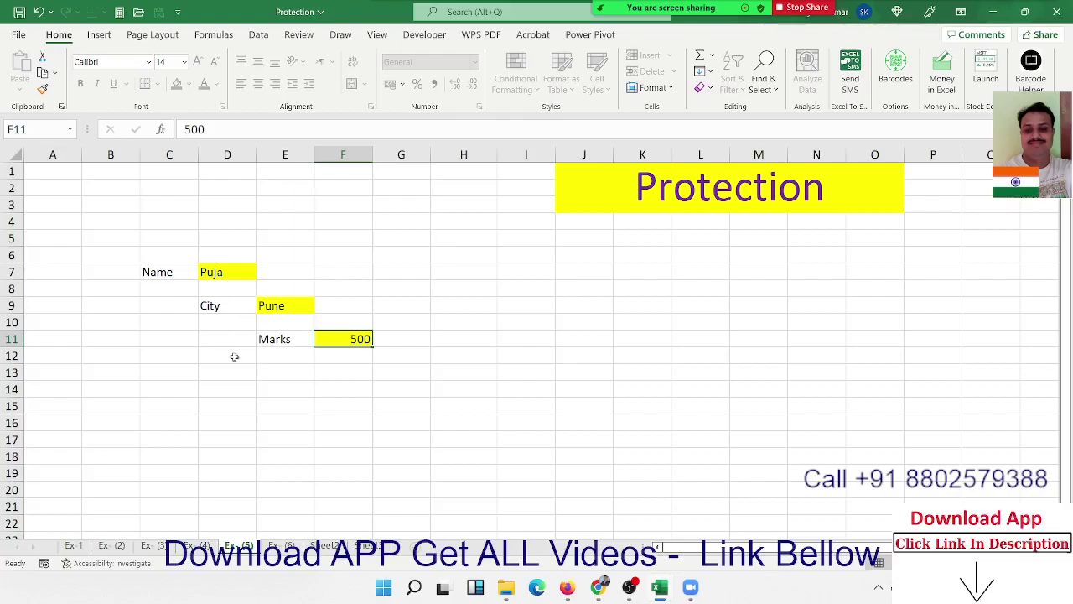
pyautogui.click(283, 546)
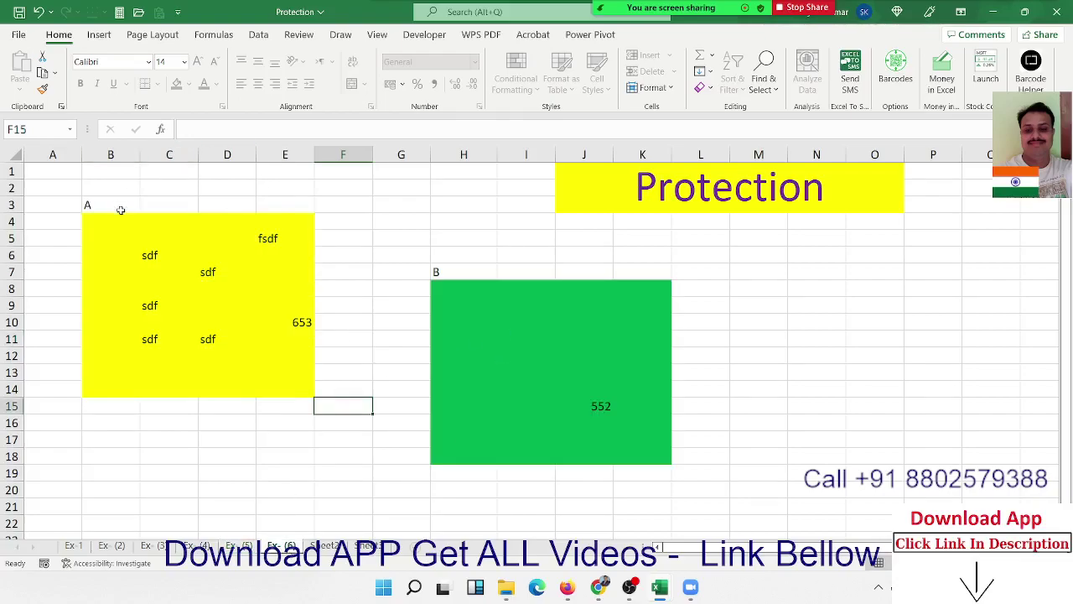
# - Try editing the protected 552 cell, cancel the password prompt, and take protection off
pyautogui.click(144, 270)
pyautogui.moveTo(134, 237); pyautogui.dragTo(284, 305)
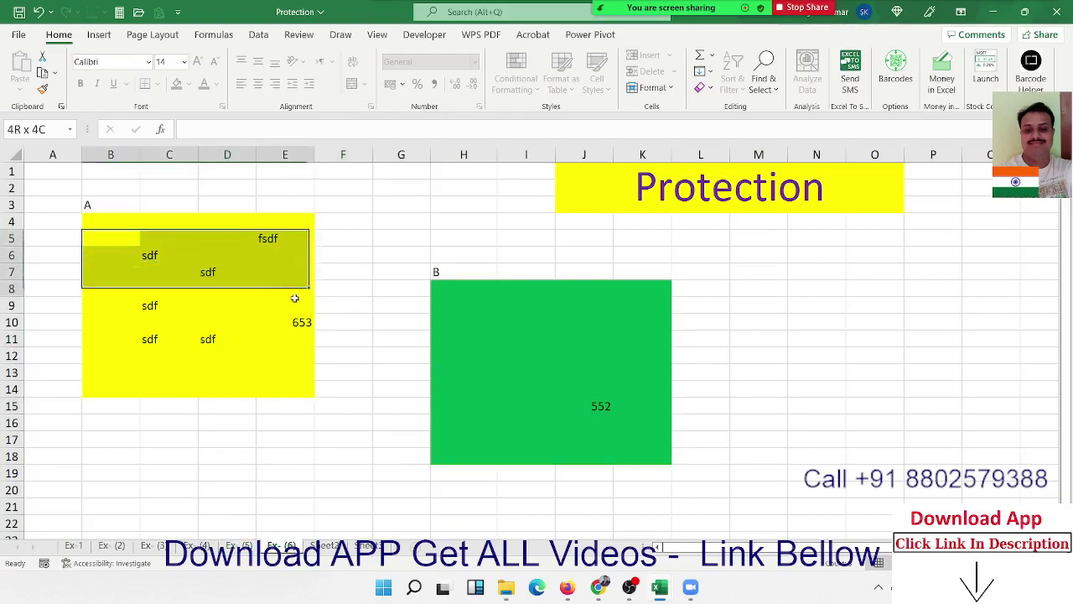
pyautogui.click(284, 369)
pyautogui.click(569, 406)
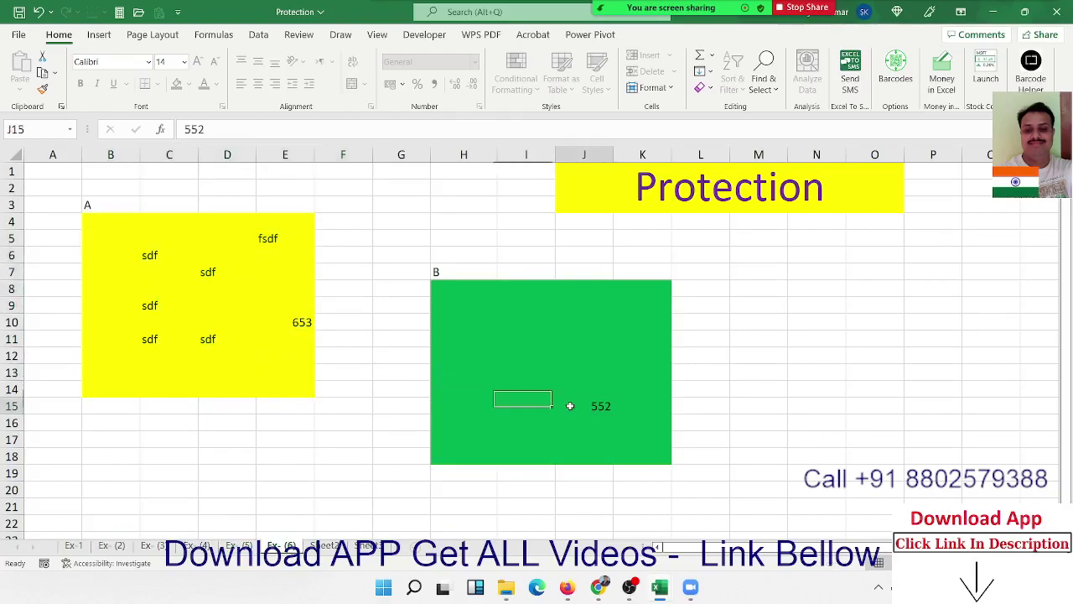
pyautogui.doubleClick(571, 408)
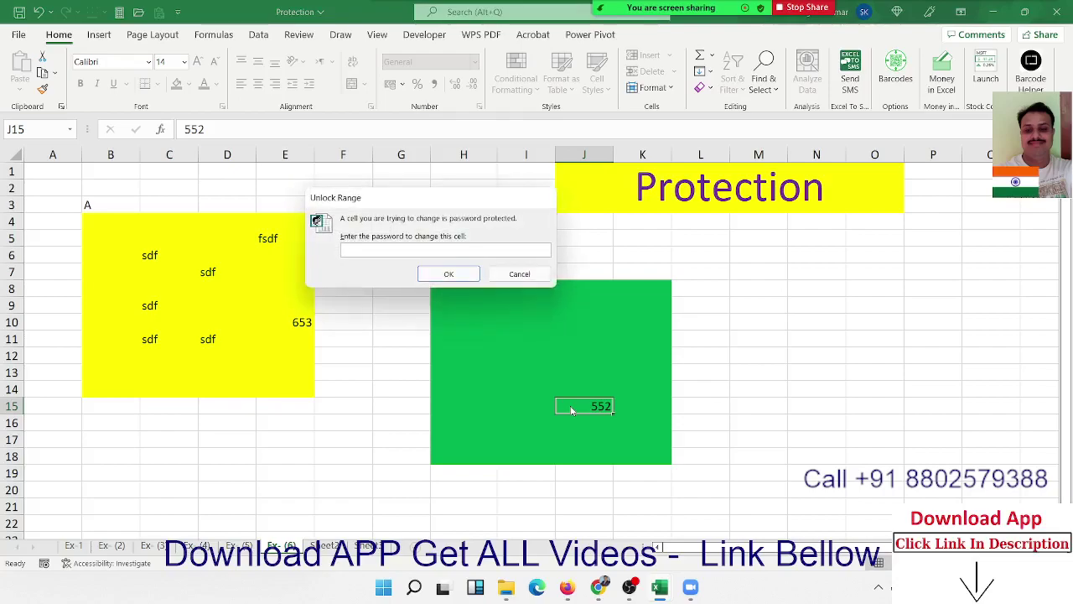
pyautogui.click(519, 273)
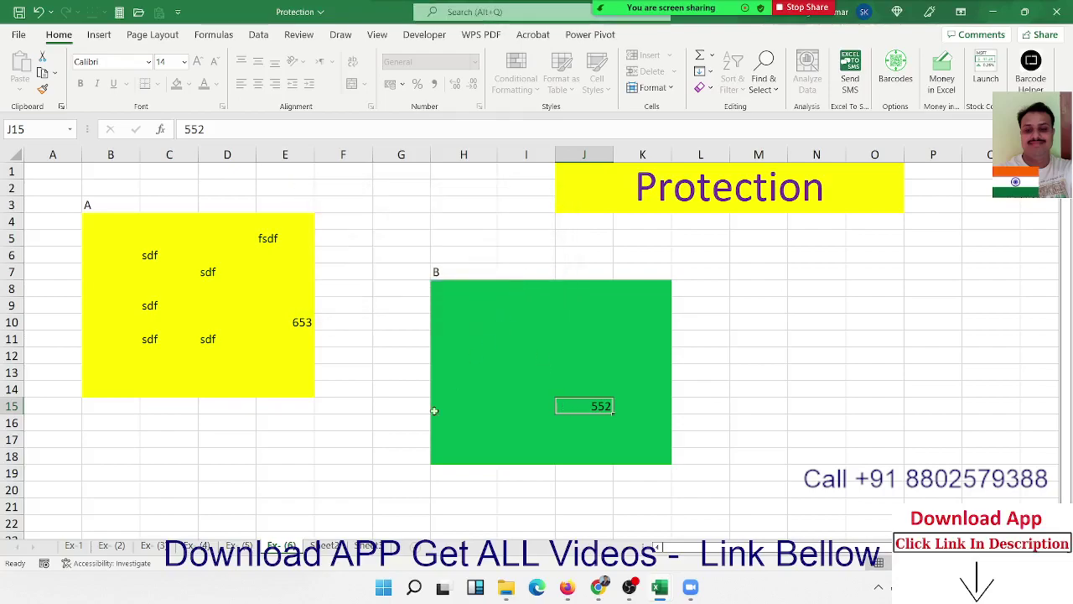
pyautogui.rightClick(287, 342)
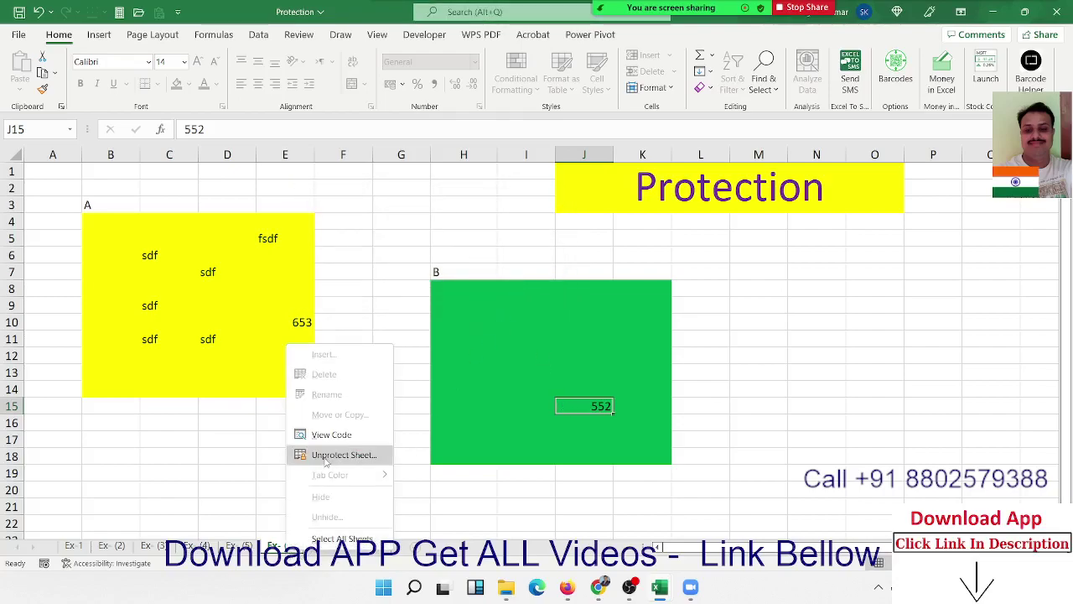
pyautogui.press('Escape')
# - Clear the entries from yellow block B4:E13 and green block H11:K17
pyautogui.moveTo(307, 378); pyautogui.dragTo(125, 220)
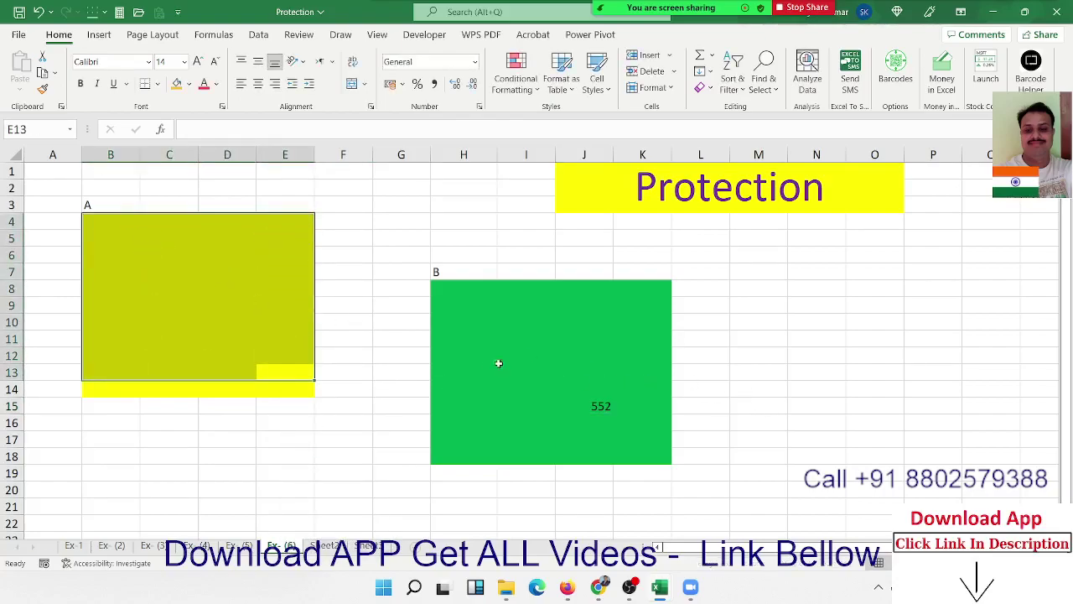
pyautogui.moveTo(448, 274); pyautogui.dragTo(584, 442)
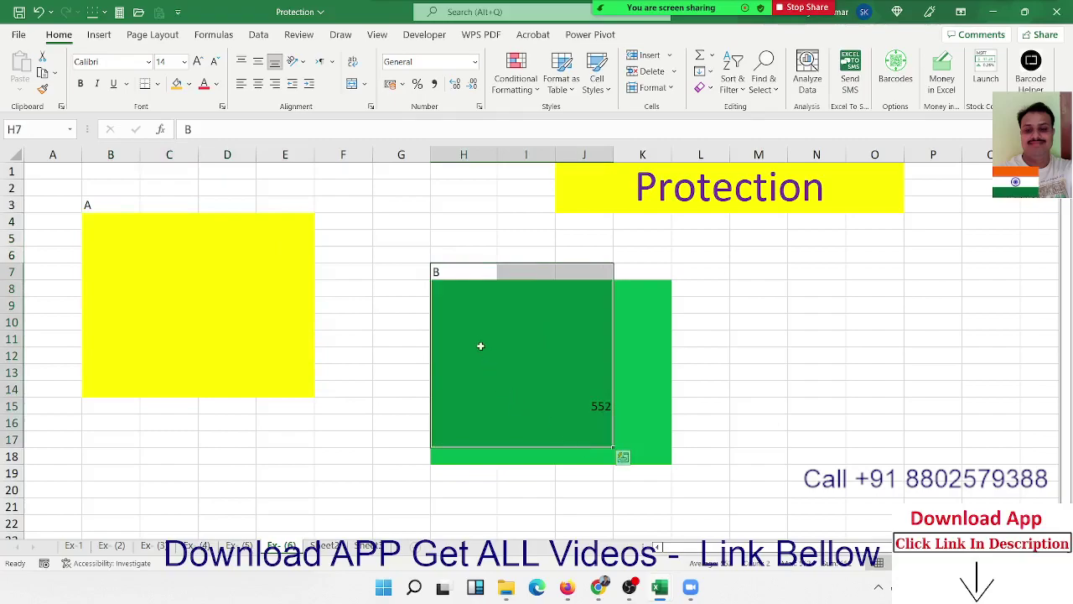
pyautogui.moveTo(478, 344); pyautogui.dragTo(631, 435)
pyautogui.press('Delete')
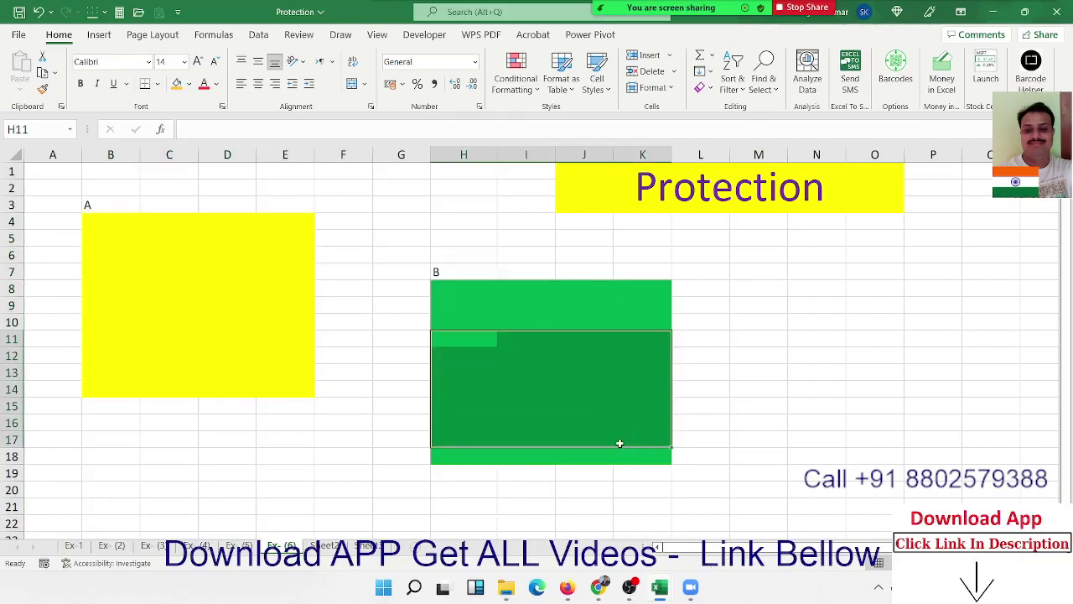
pyautogui.click(457, 443)
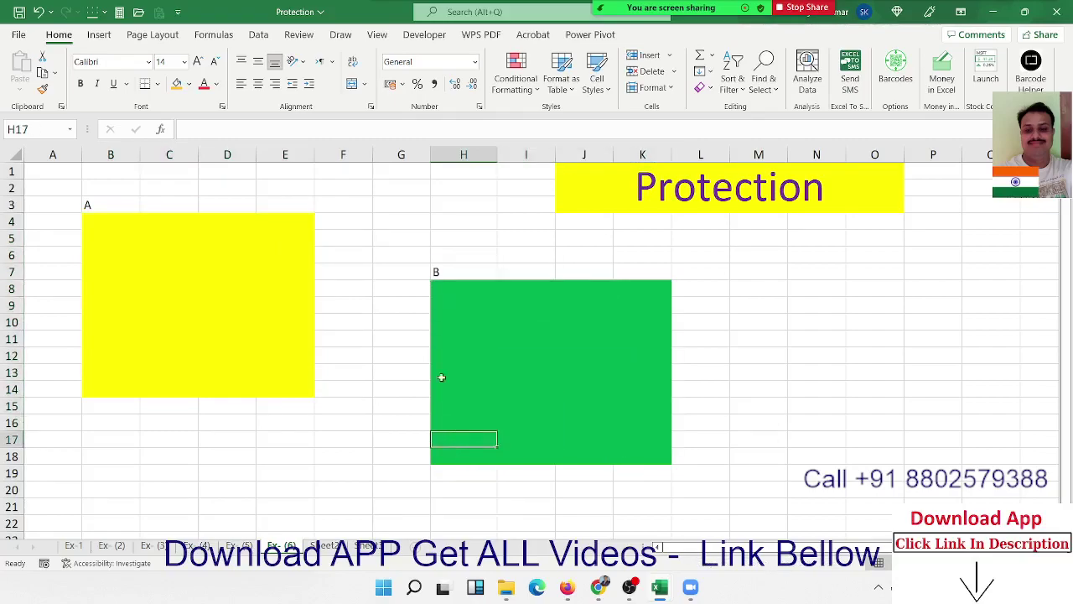
pyautogui.click(299, 34)
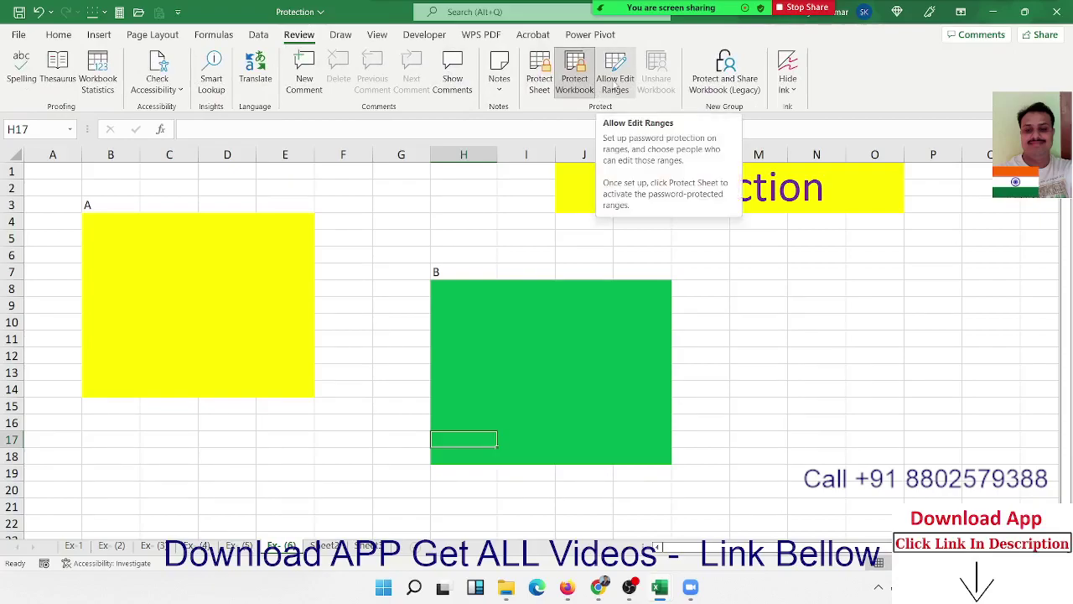
# - Inspect range A's settings in Allow Edit Ranges, then delete both existing edit ranges
pyautogui.click(615, 87)
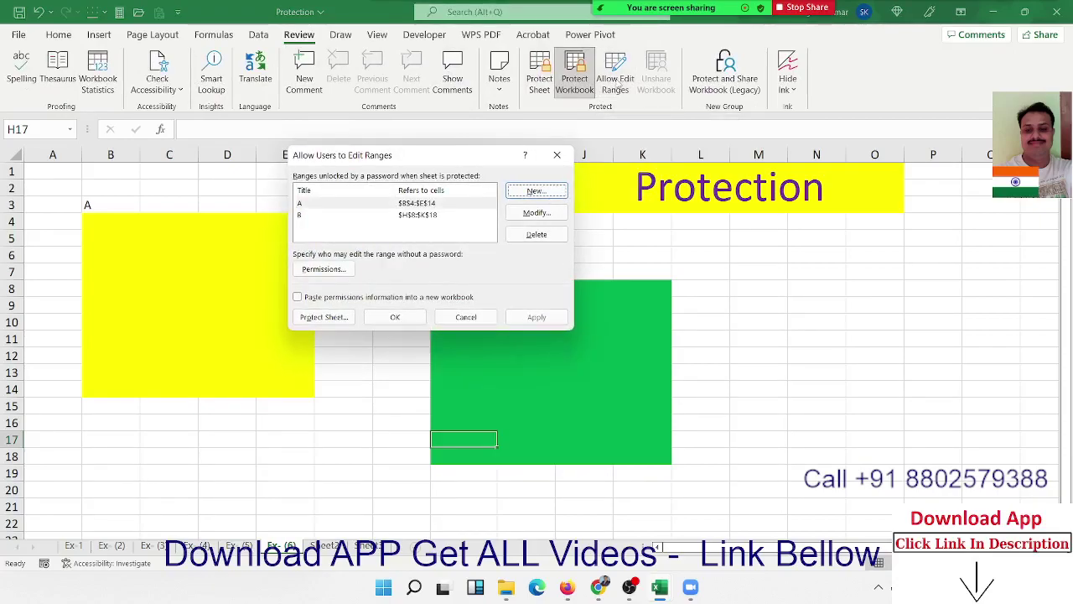
pyautogui.click(457, 206)
pyautogui.click(544, 215)
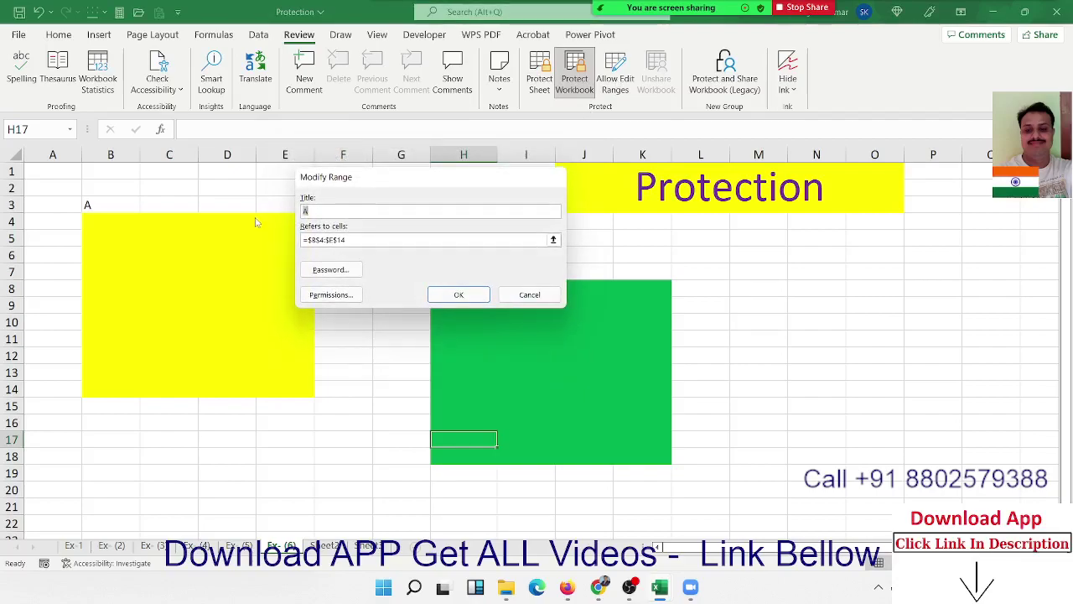
pyautogui.press('Tab')
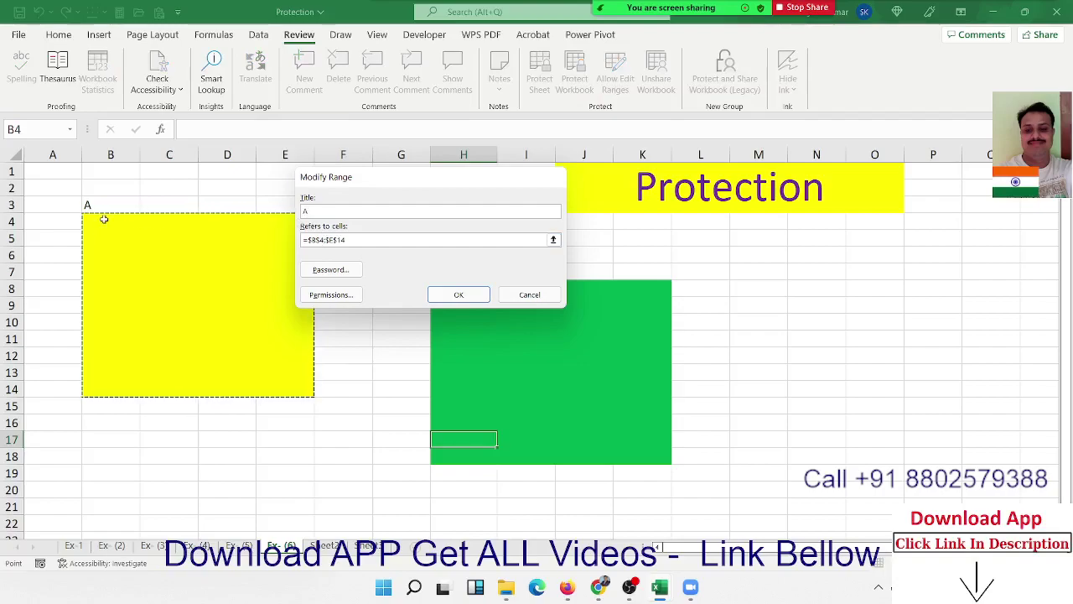
pyautogui.press('Tab')
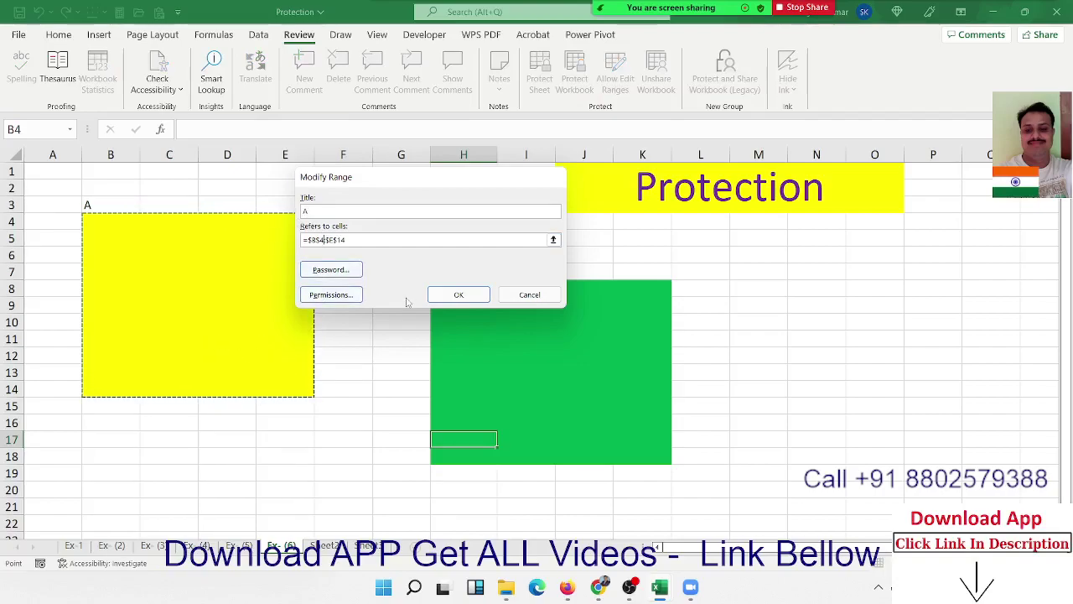
pyautogui.click(515, 297)
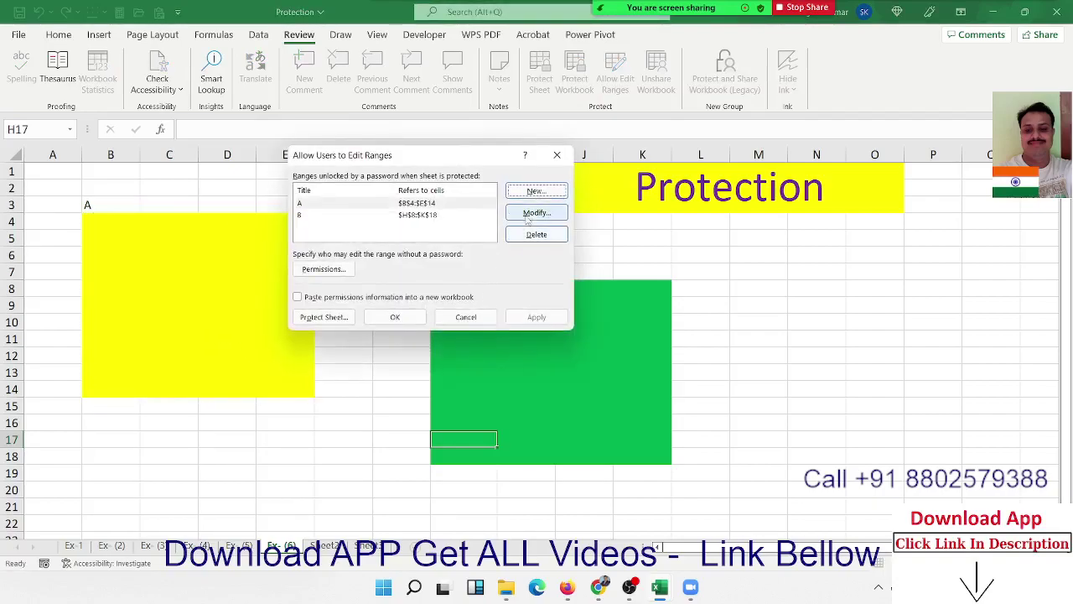
pyautogui.click(537, 236)
pyautogui.click(536, 236)
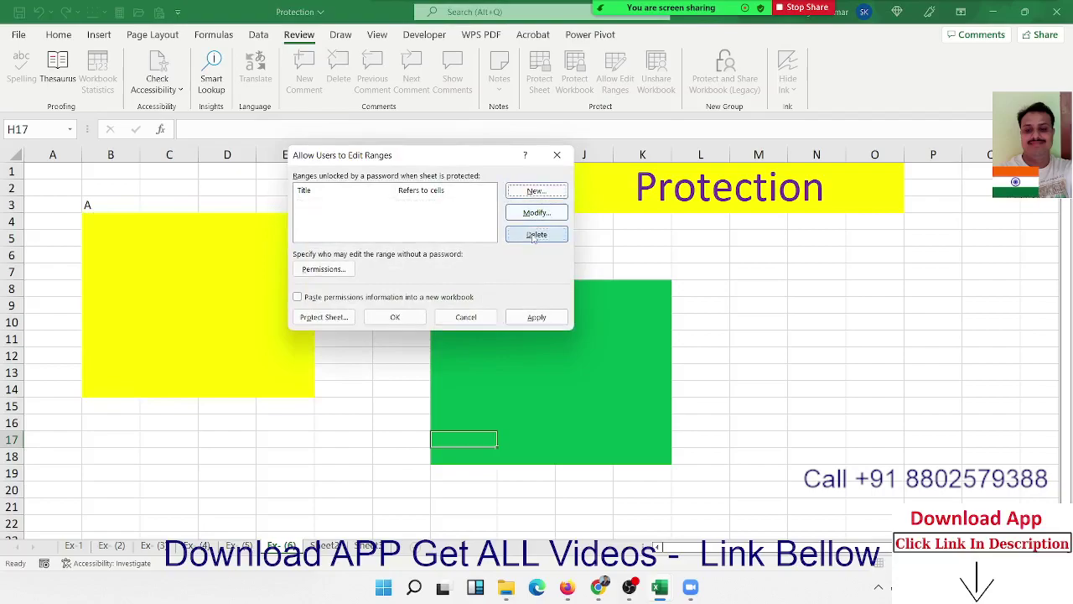
# - Add a password-protected edit range titled A covering B4:F14
pyautogui.click(535, 192)
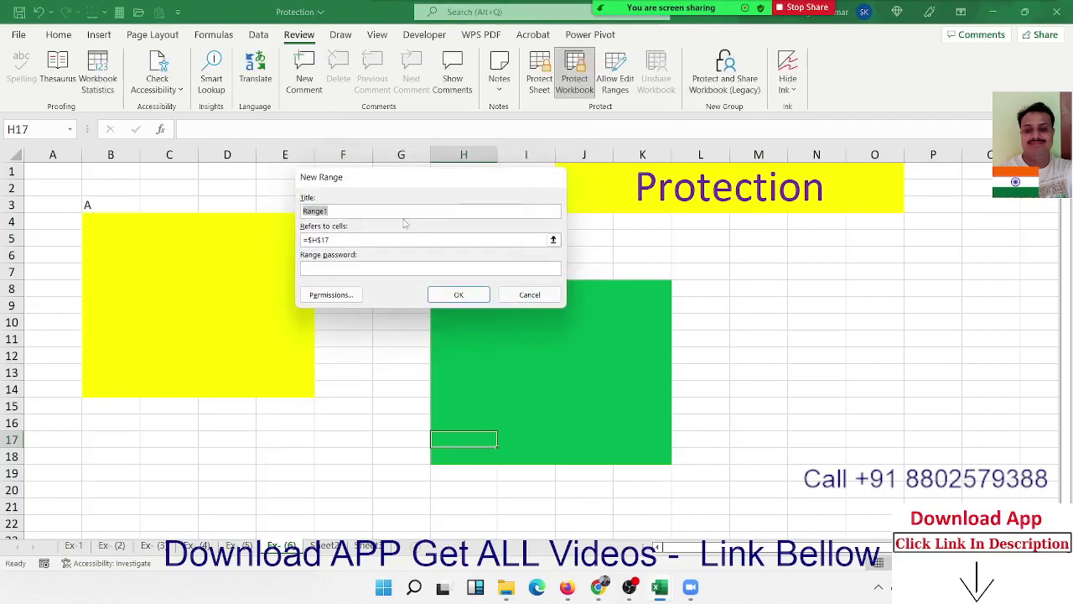
pyautogui.write('A')
pyautogui.press('Tab')
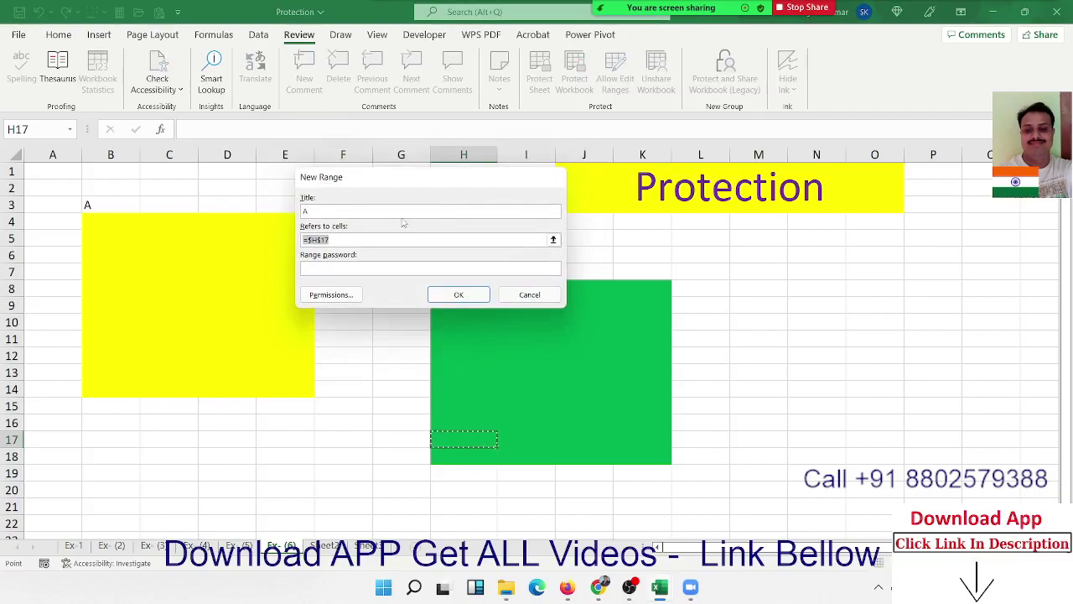
pyautogui.moveTo(89, 220); pyautogui.dragTo(291, 388)
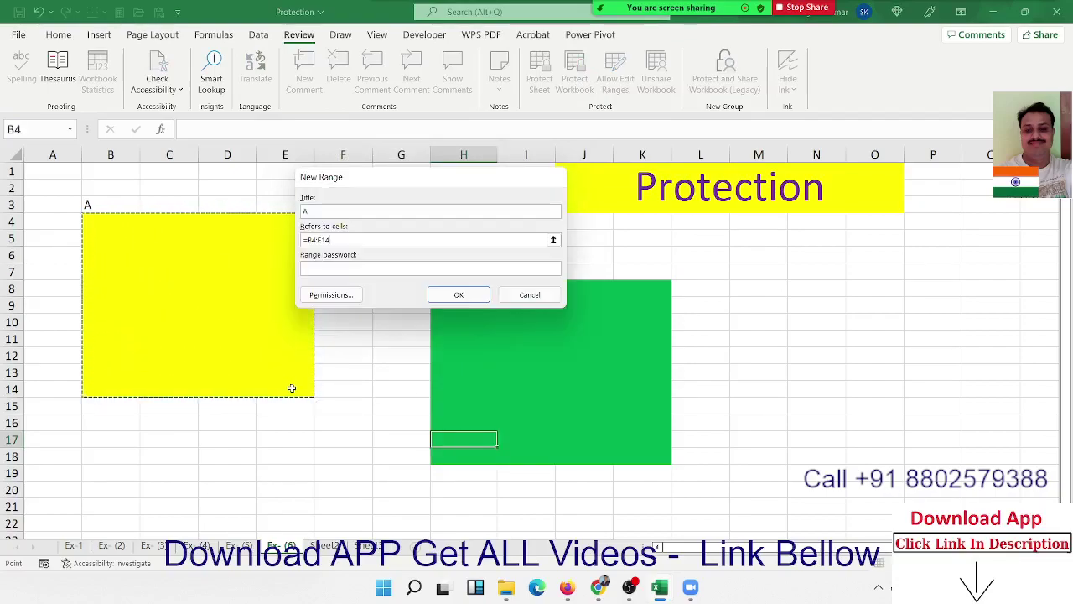
pyautogui.click(317, 267)
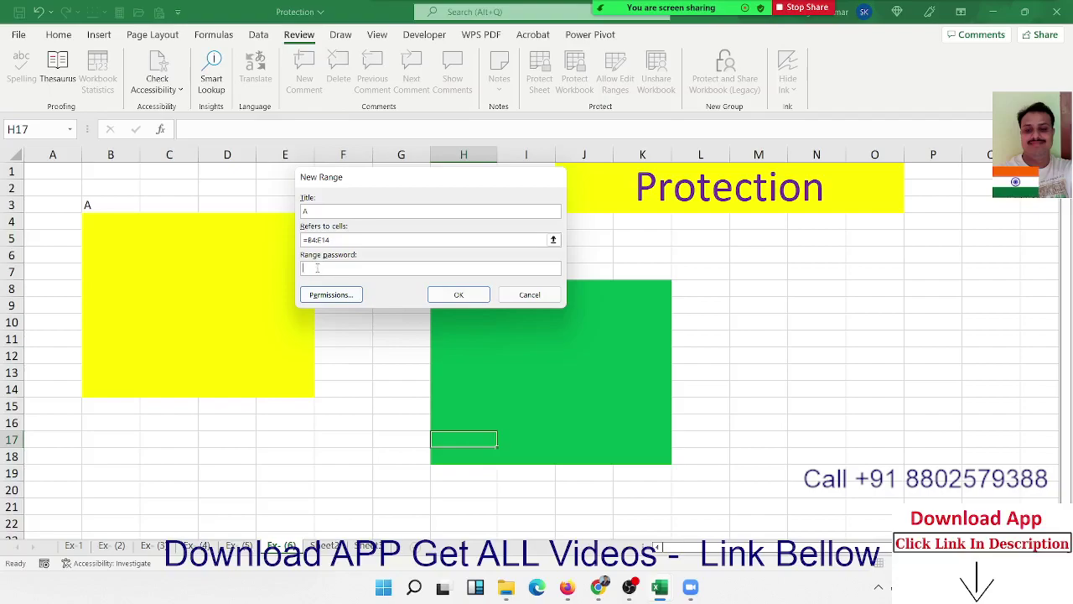
pyautogui.press('Return')
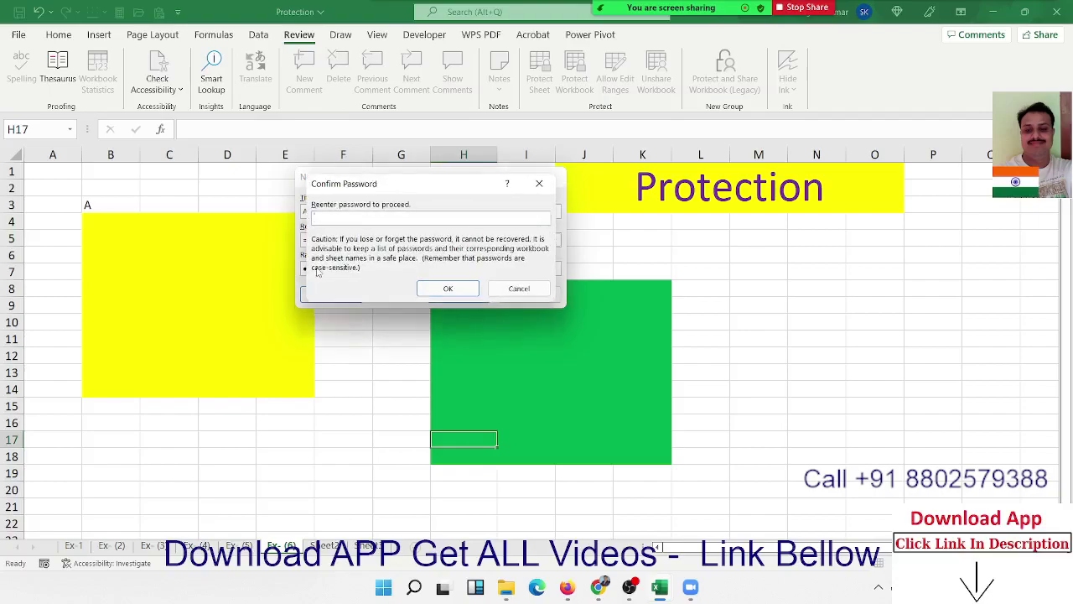
pyautogui.click(448, 288)
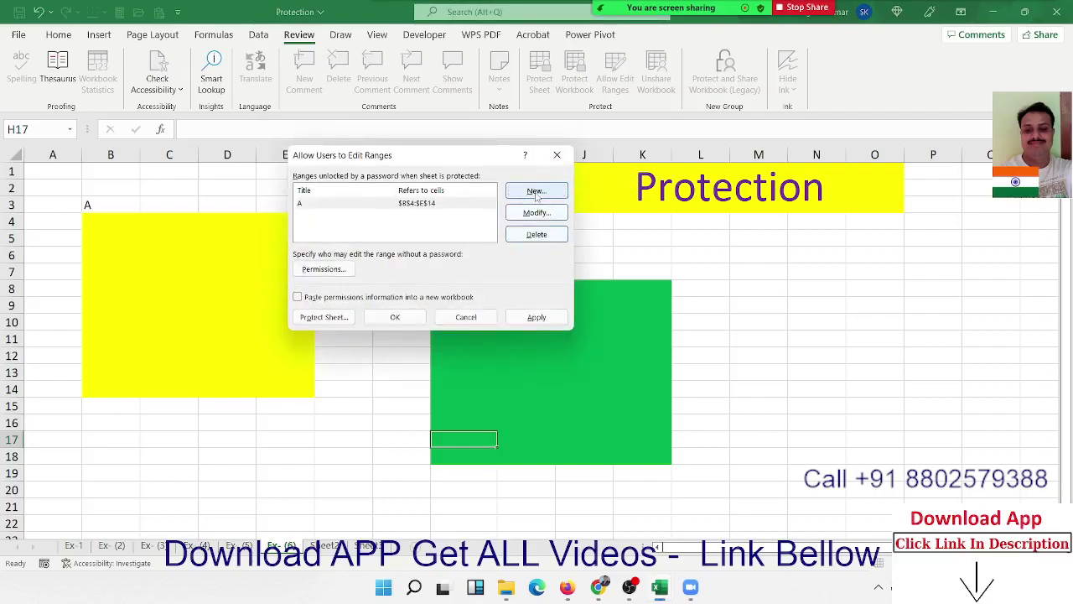
# - Add a password-protected range titled B covering H8:K18, then apply and close
pyautogui.click(534, 191)
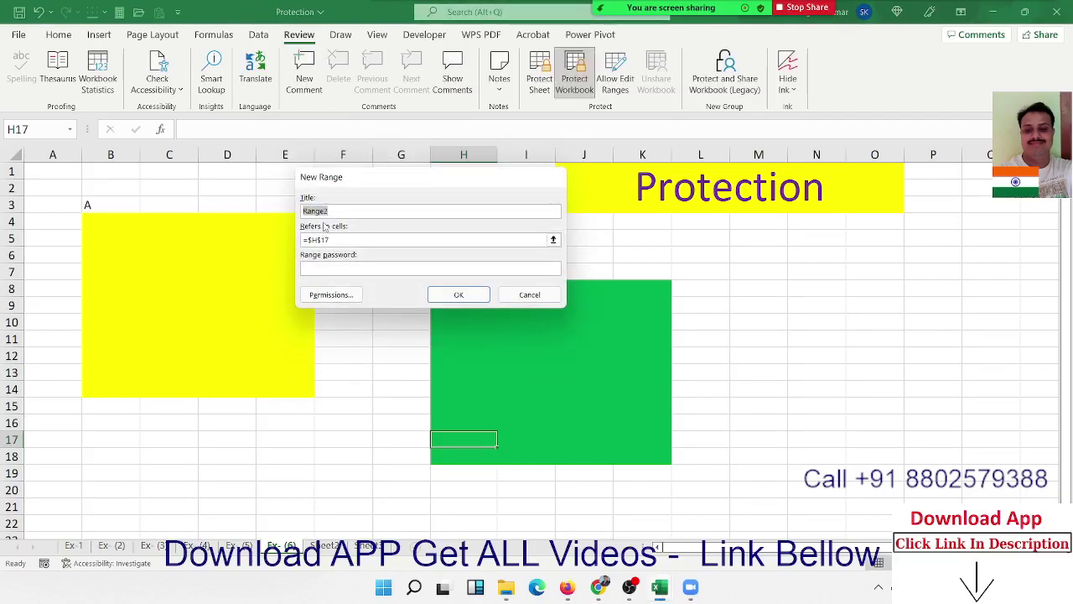
pyautogui.write('B')
pyautogui.press('Tab')
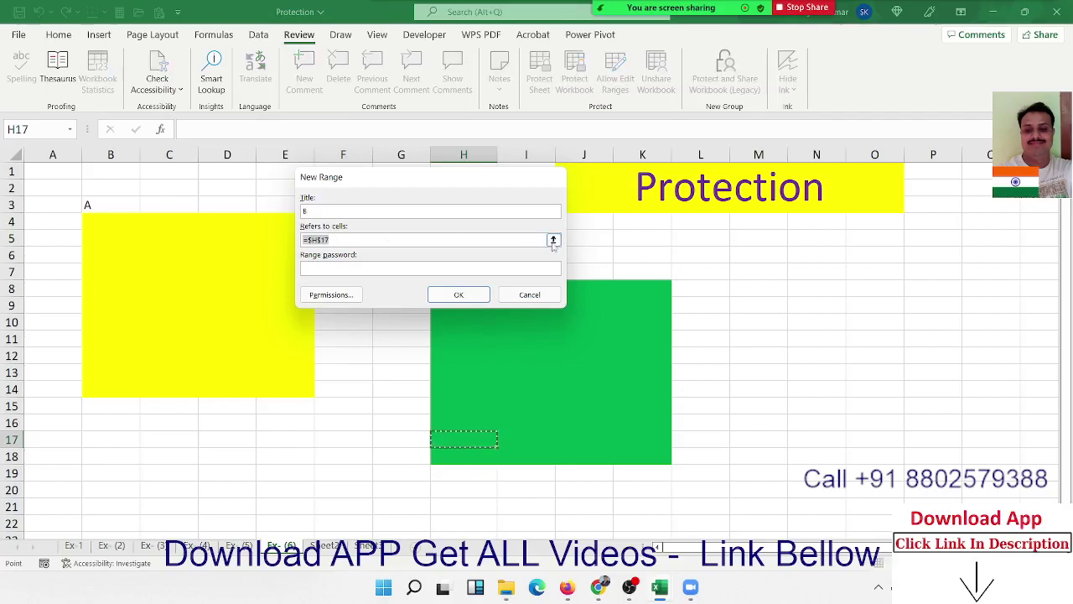
pyautogui.click(553, 241)
pyautogui.moveTo(440, 285)
pyautogui.mouseDown()
pyautogui.moveTo(567, 344)
pyautogui.moveTo(627, 449)
pyautogui.mouseUp()
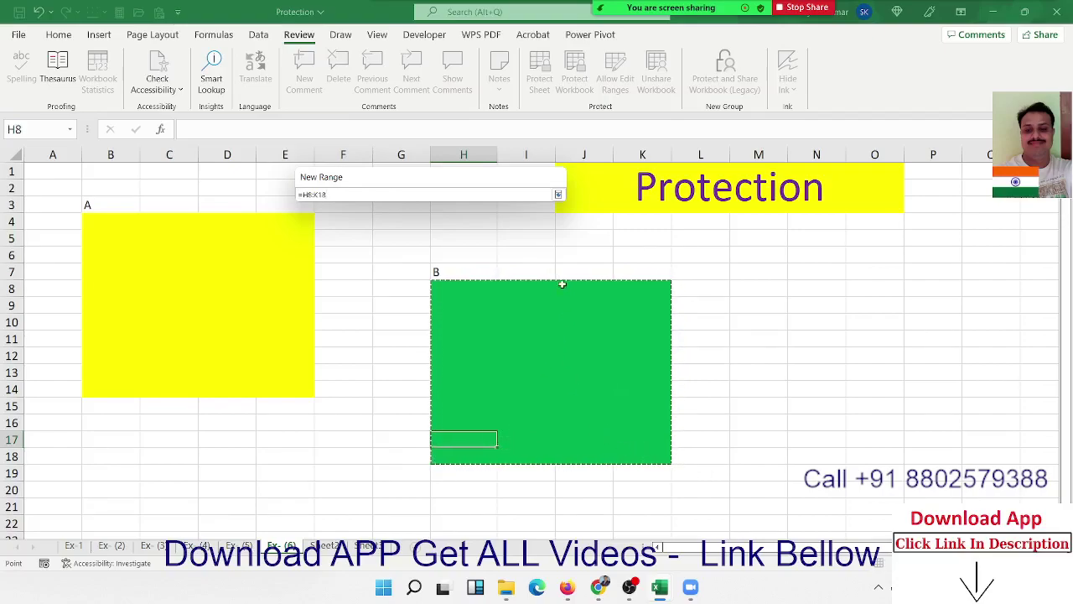
pyautogui.click(558, 194)
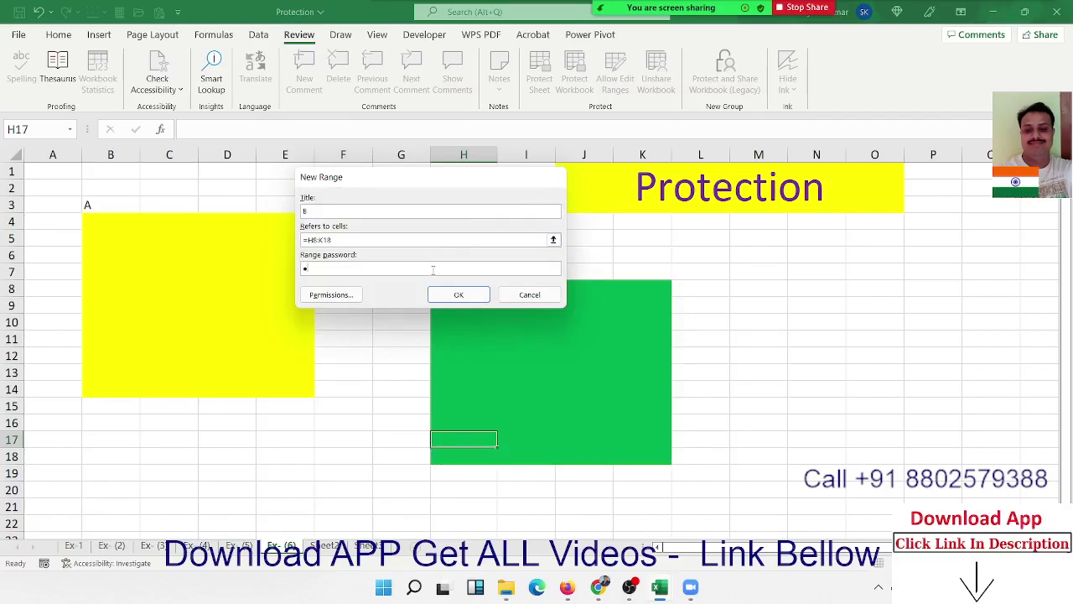
pyautogui.press('Return')
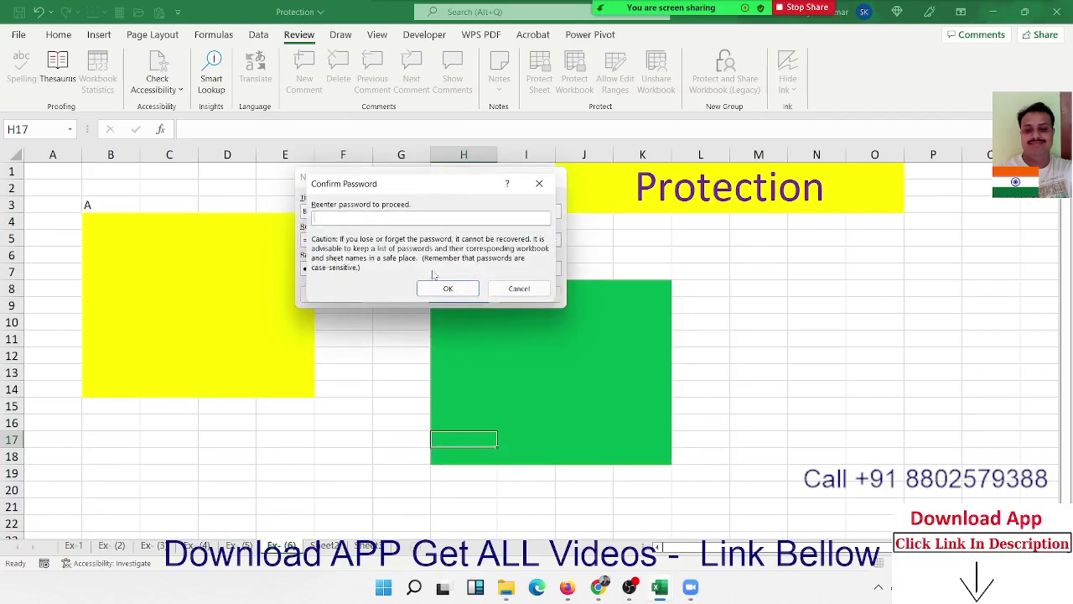
pyautogui.press('Return')
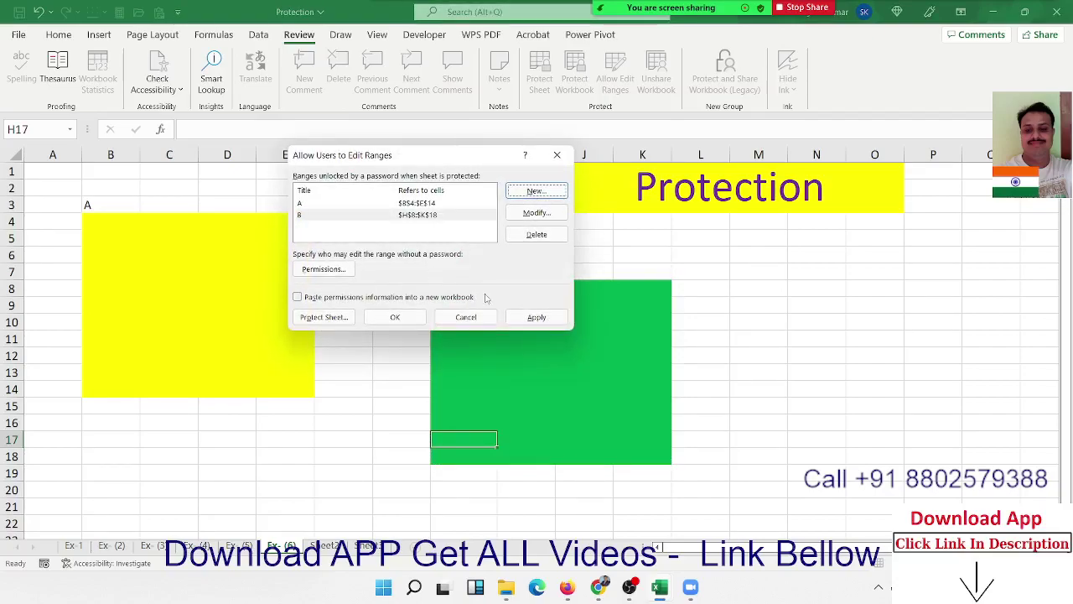
pyautogui.click(515, 317)
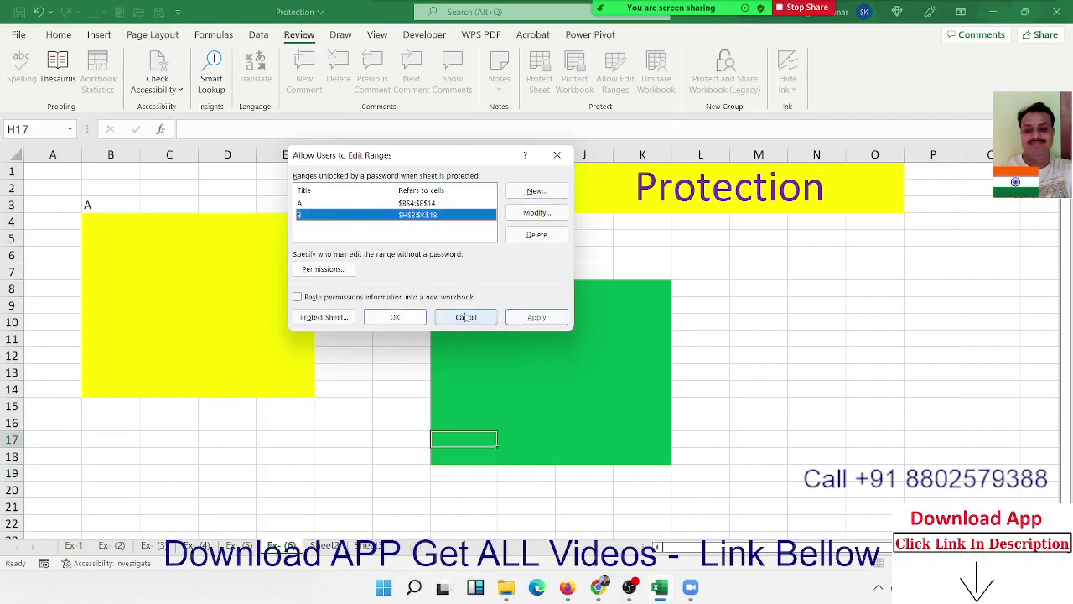
pyautogui.click(424, 320)
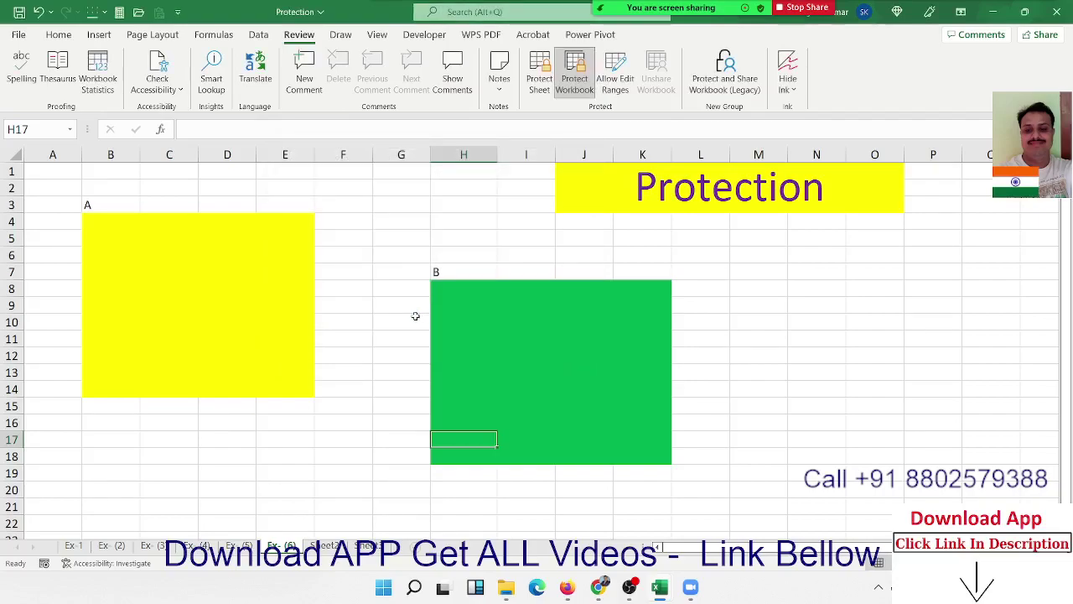
# - Enter 154 in cell E7
pyautogui.click(273, 279)
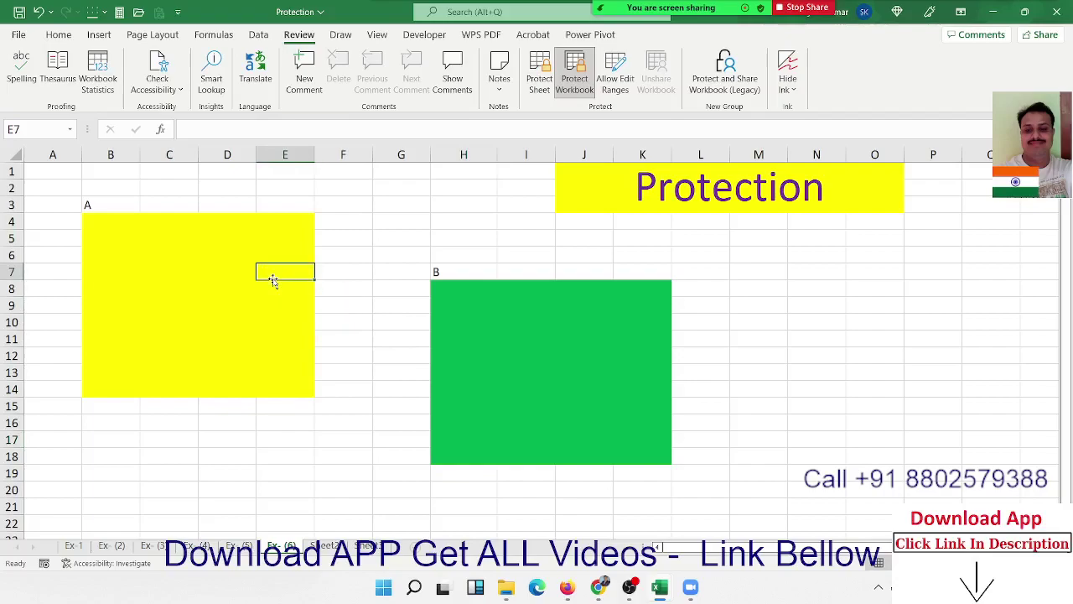
pyautogui.write('154')
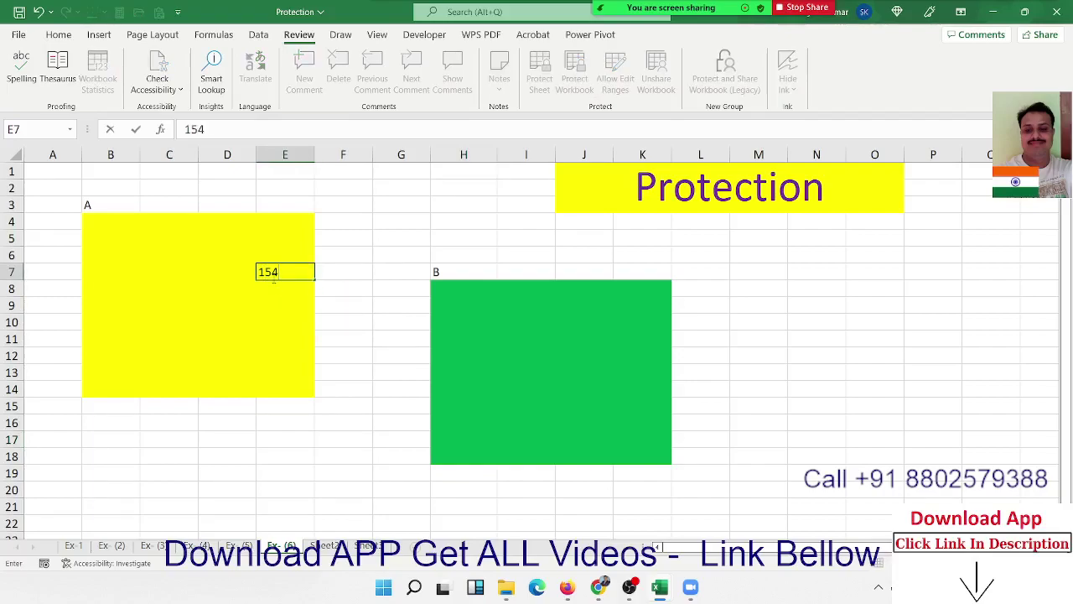
pyautogui.press('Tab')
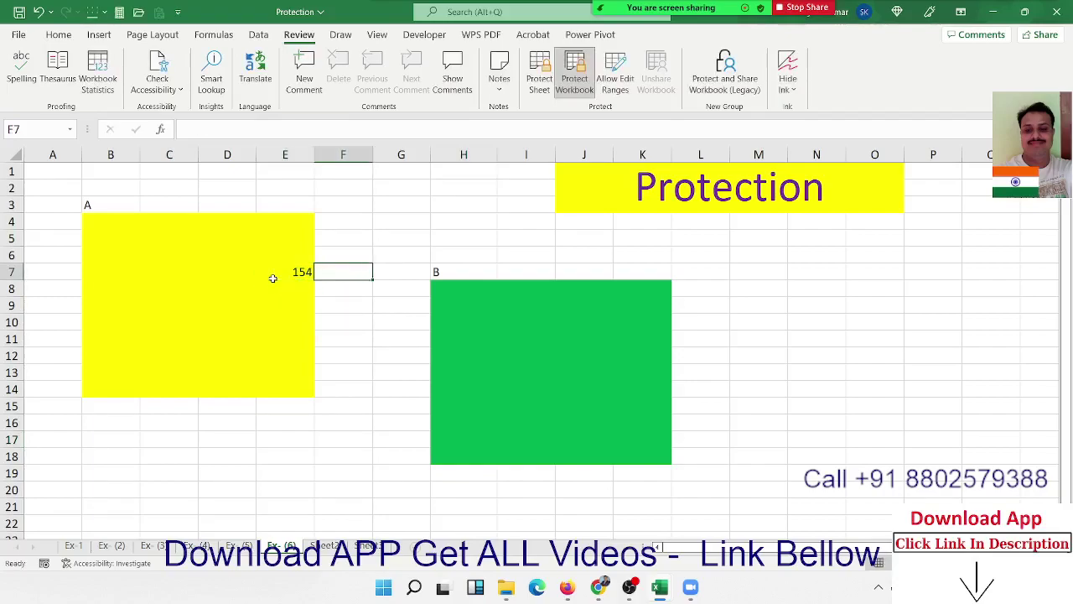
# - Protect the sheet from its tab menu with a password, confirming it twice
pyautogui.rightClick(291, 546)
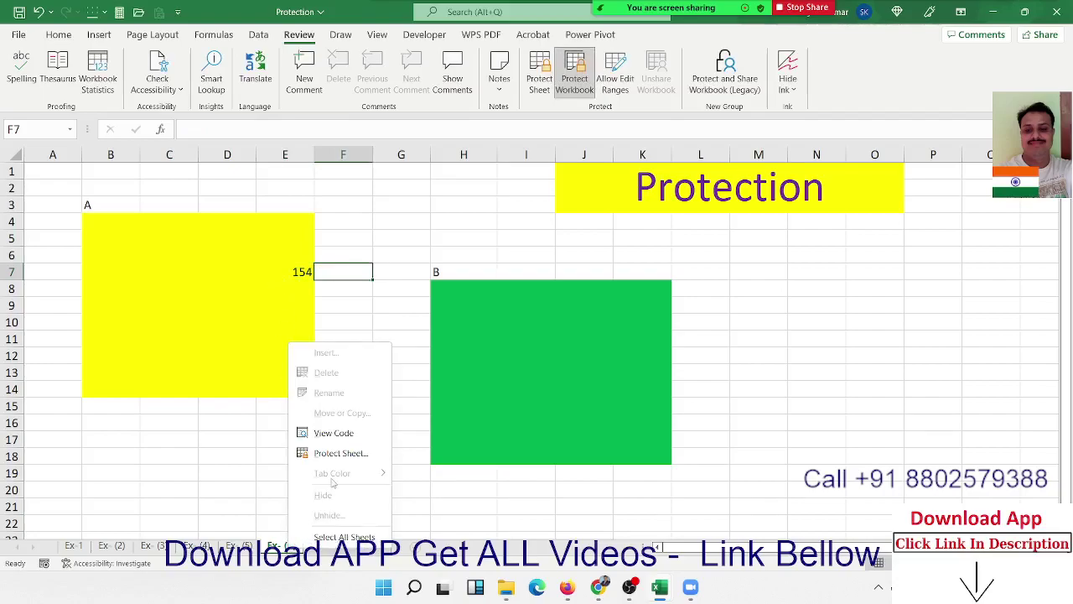
pyautogui.click(339, 453)
pyautogui.write('1')
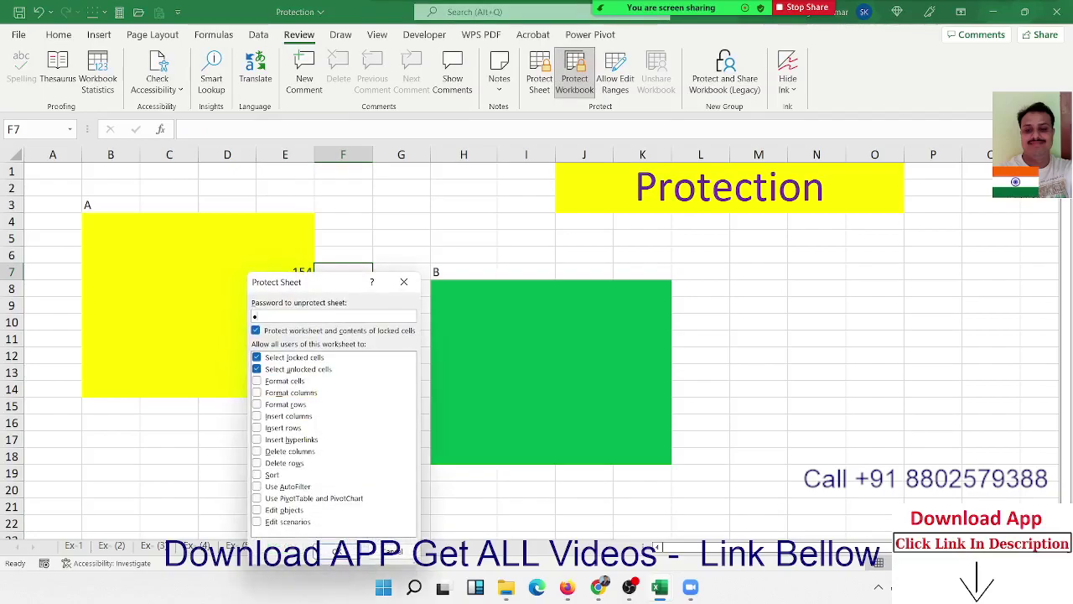
pyautogui.press('Return')
pyautogui.write('1')
pyautogui.press('Return')
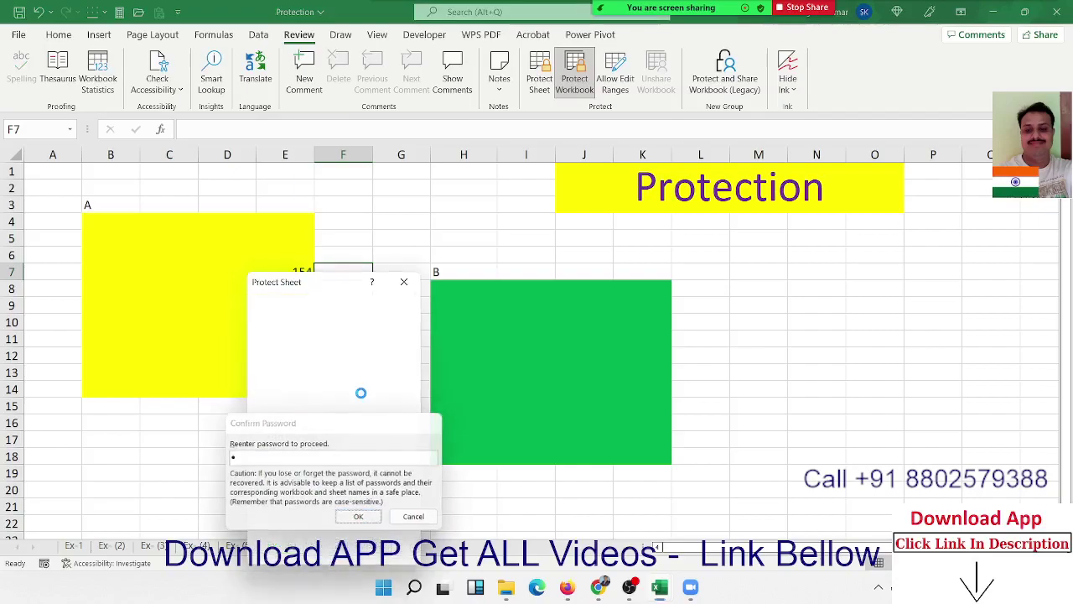
pyautogui.click(302, 355)
pyautogui.doubleClick(302, 356)
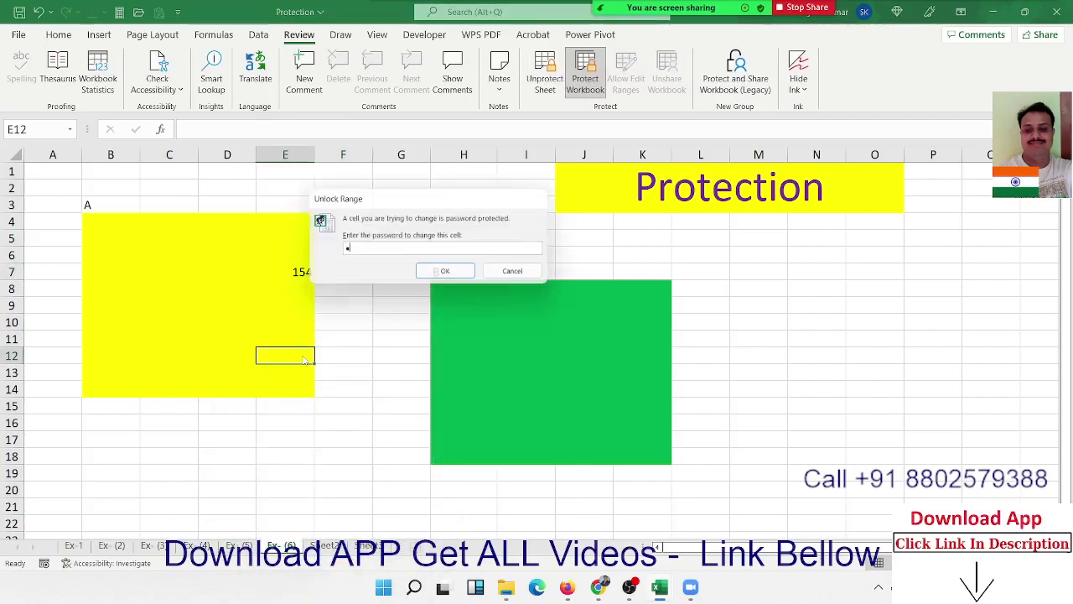
pyautogui.click(475, 277)
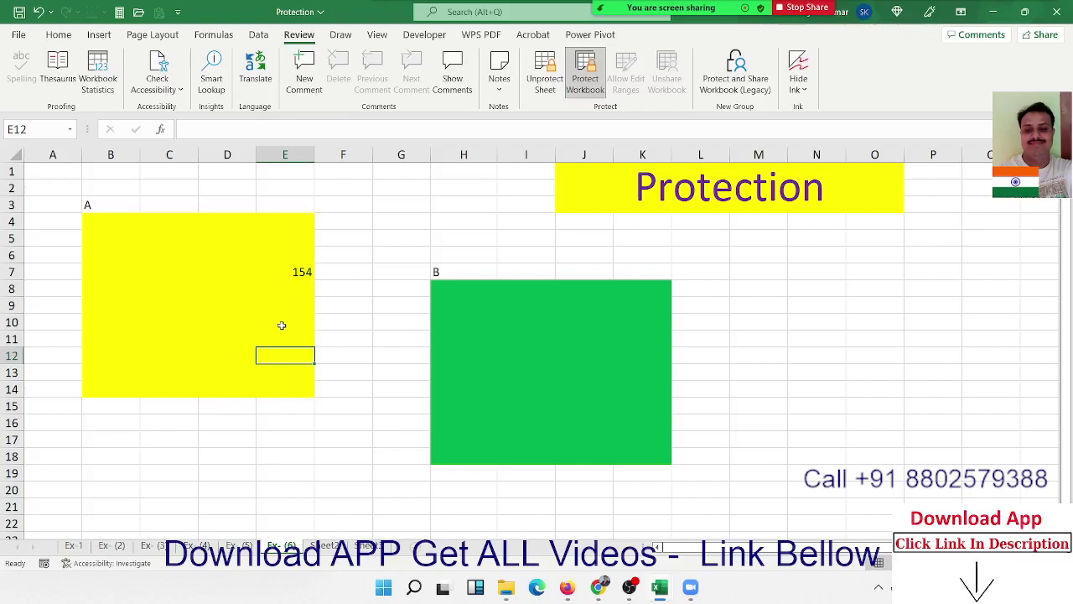
pyautogui.click(340, 335)
pyautogui.click(367, 319)
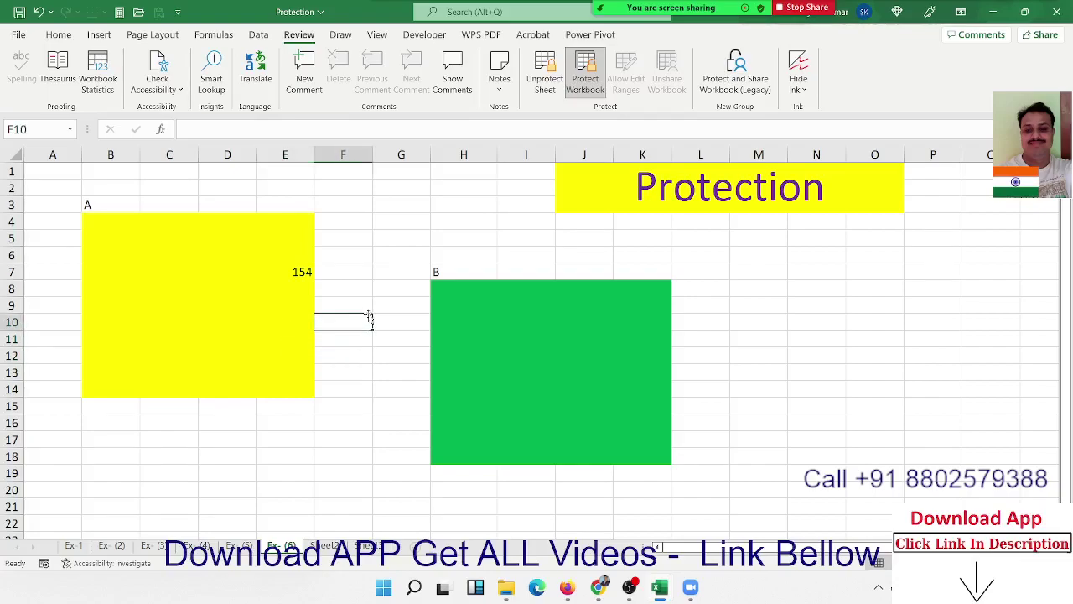
pyautogui.click(227, 306)
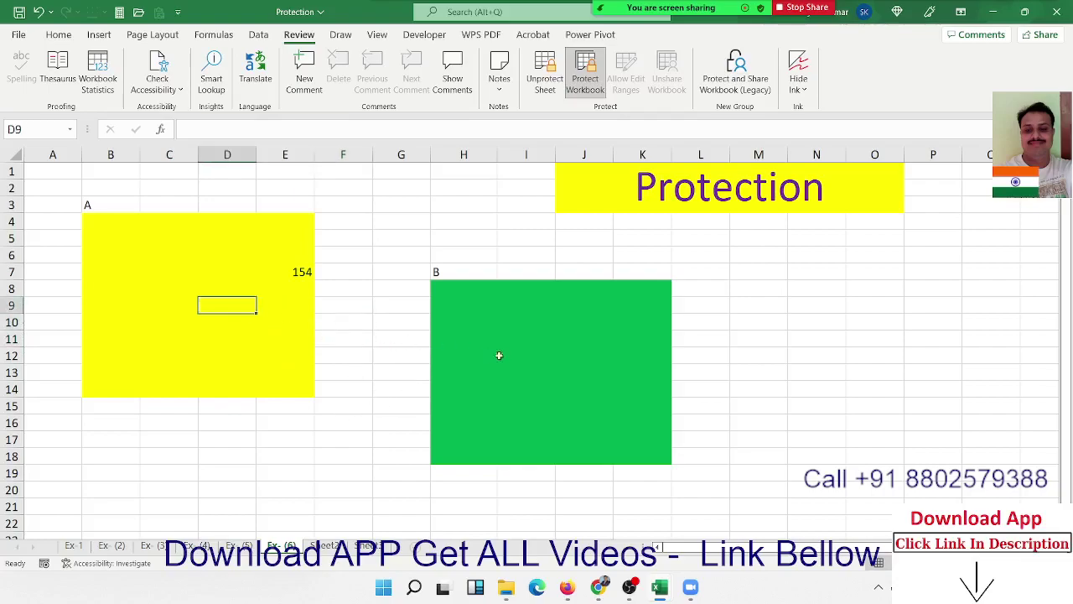
pyautogui.click(513, 355)
pyautogui.click(735, 334)
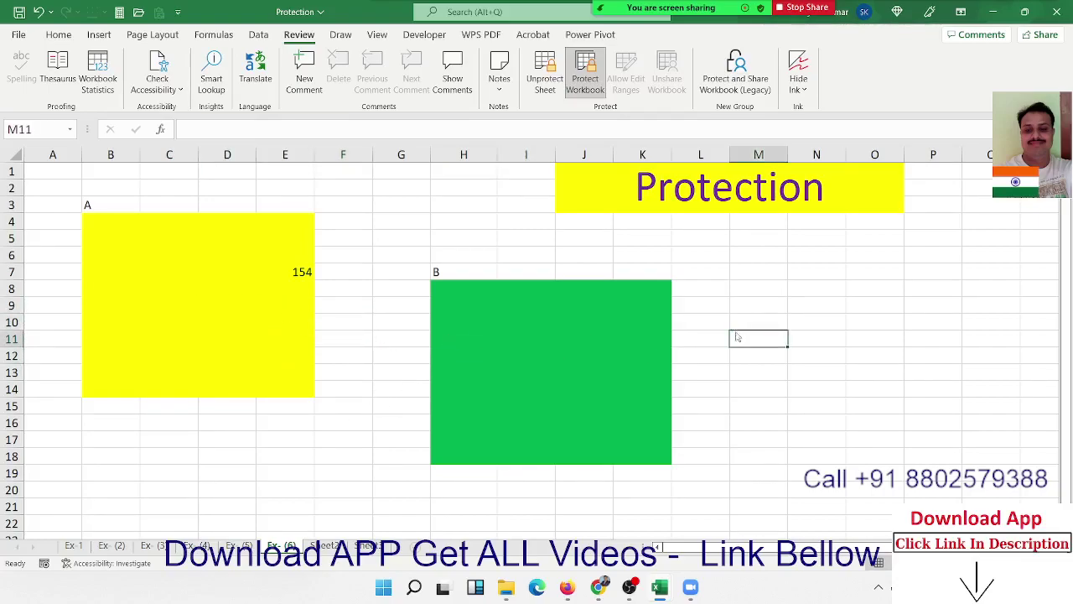
pyautogui.doubleClick(735, 334)
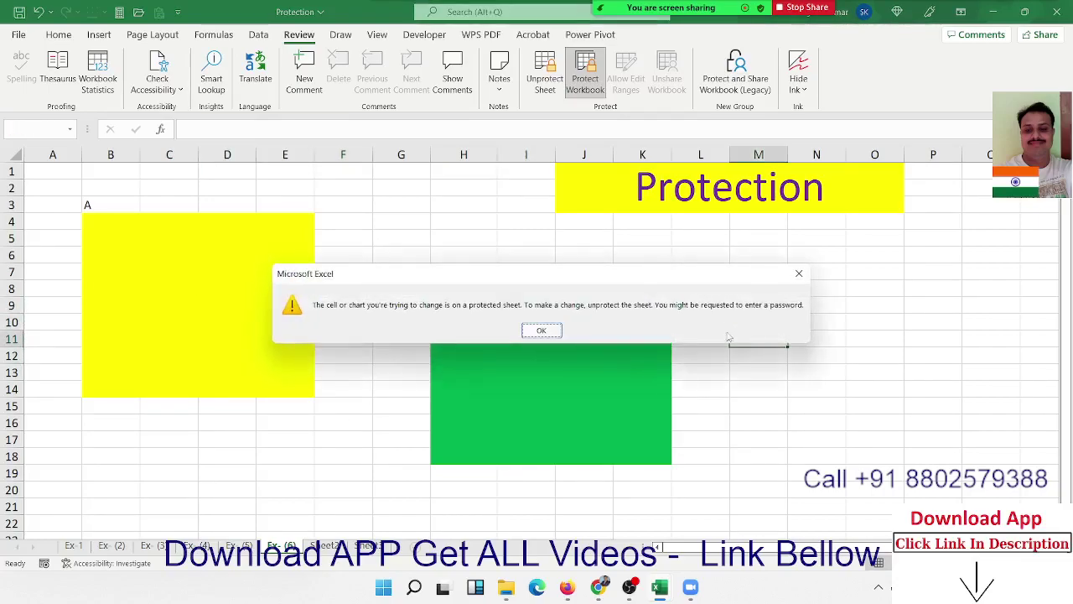
pyautogui.click(545, 331)
pyautogui.click(190, 269)
# - Unlock range A with its password and enter 146546 in C7 and 46546 in C8
pyautogui.doubleClick(192, 268)
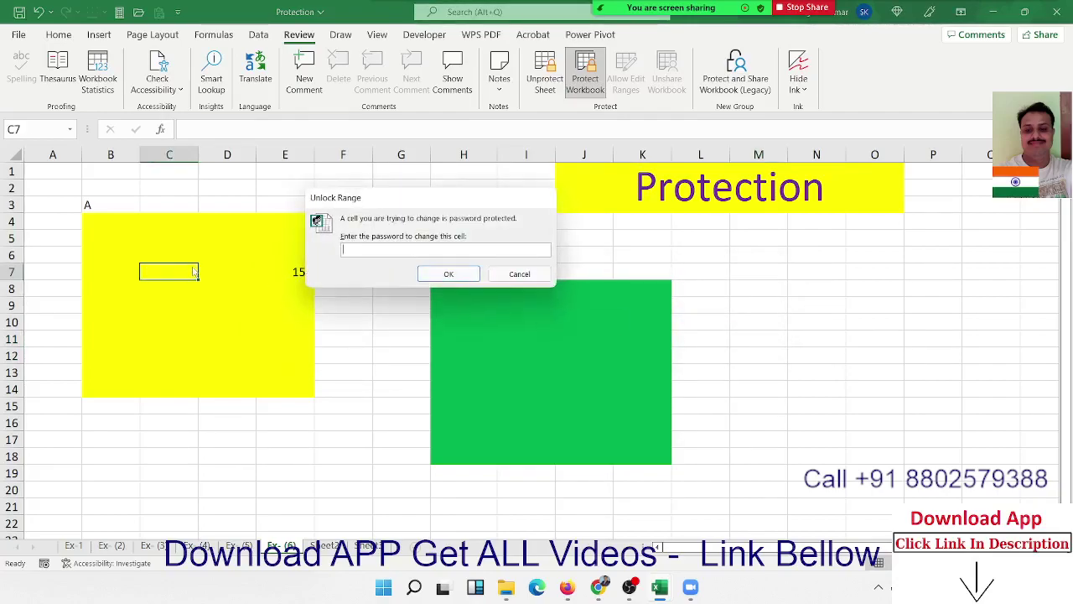
pyautogui.write('1')
pyautogui.press('Return')
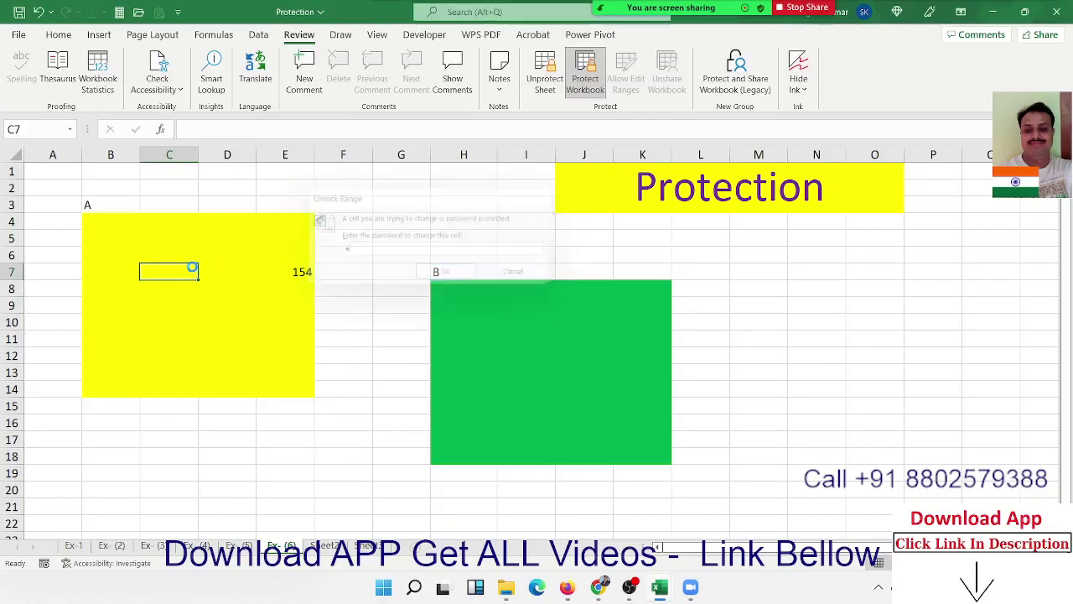
pyautogui.write('146548')
pyautogui.press('Return')
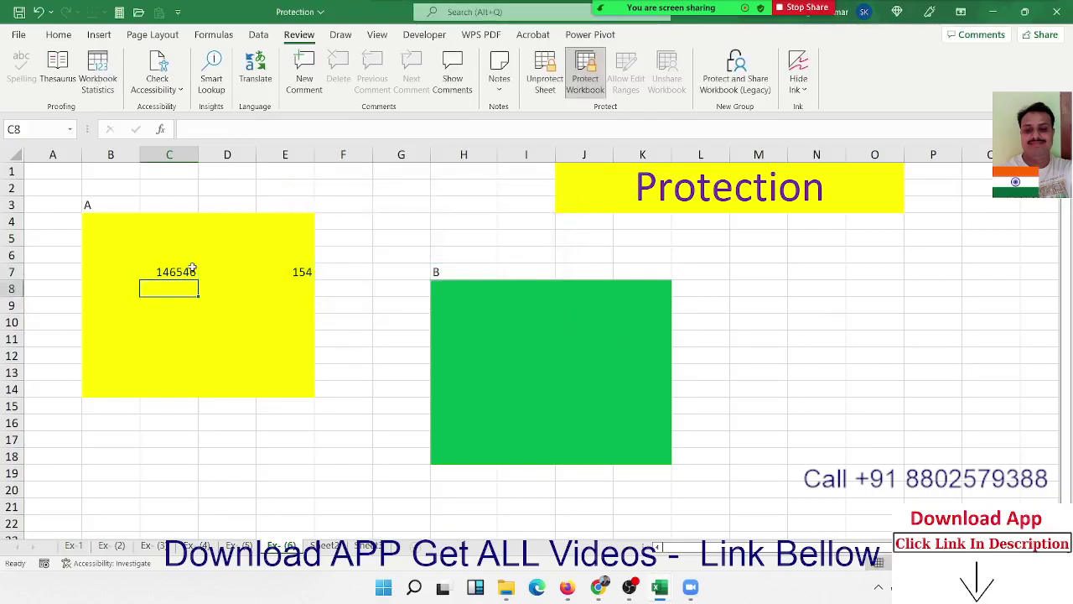
pyautogui.write('46546')
pyautogui.press('Return')
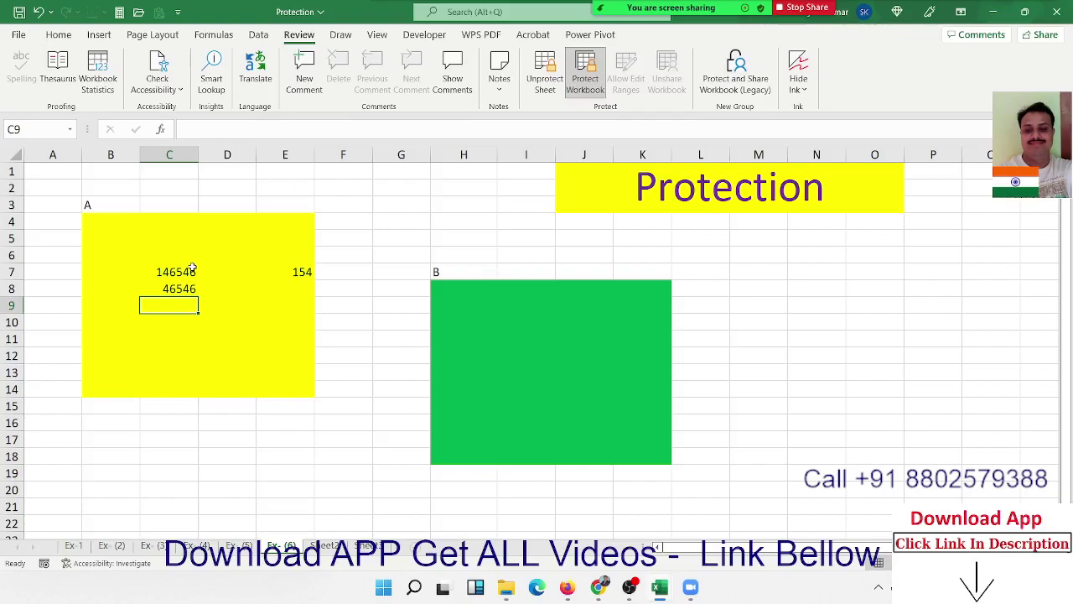
# - Move to H10 in range B and cancel its unlock password prompt
pyautogui.press('Right')
pyautogui.press('Right')
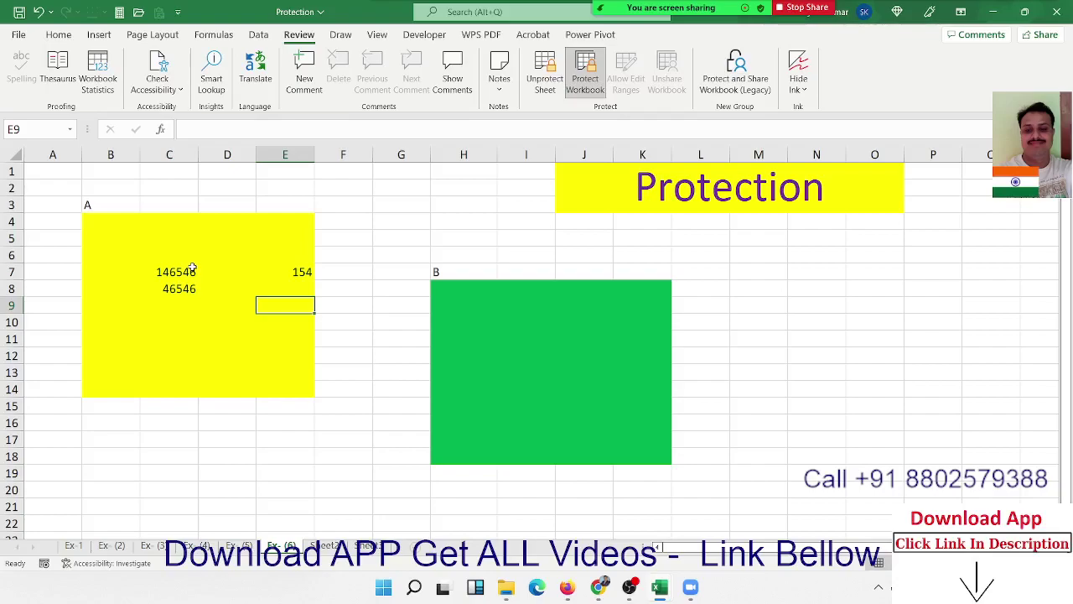
pyautogui.press('Right')
pyautogui.press('Right')
pyautogui.press('Right')
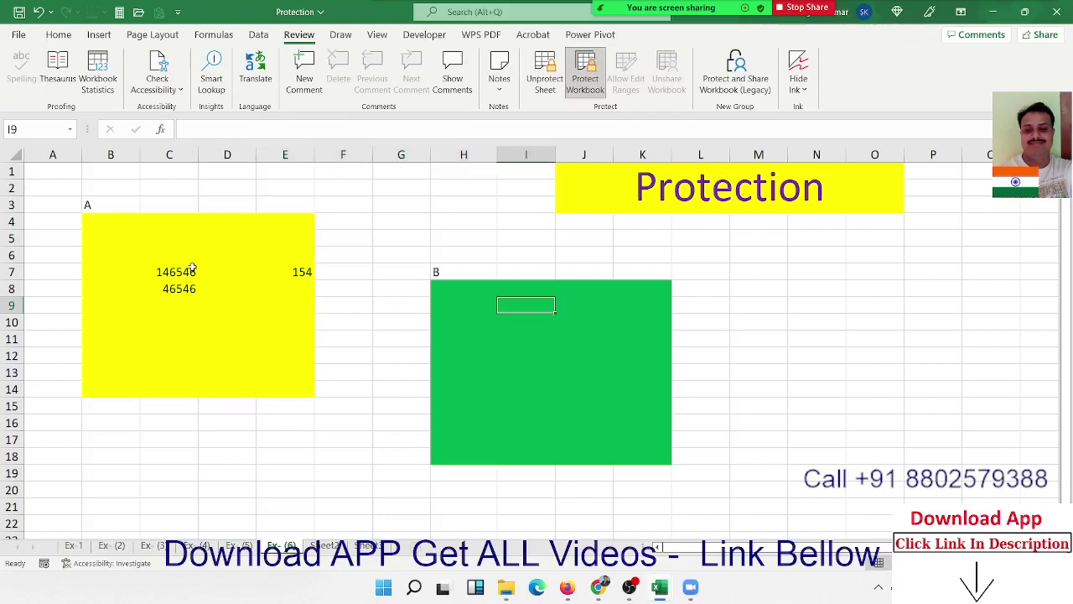
pyautogui.press('Down')
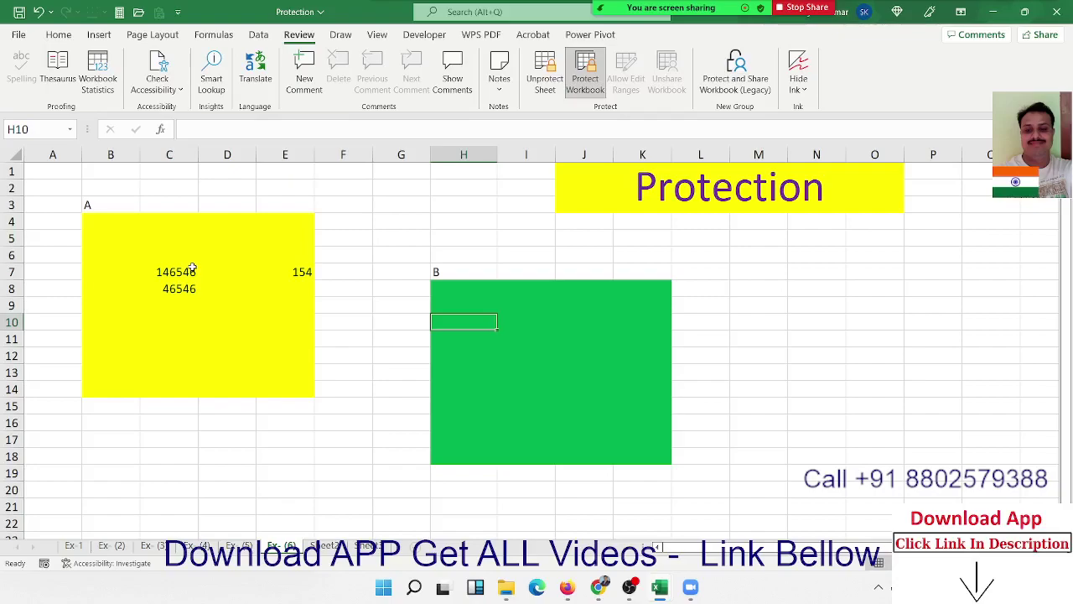
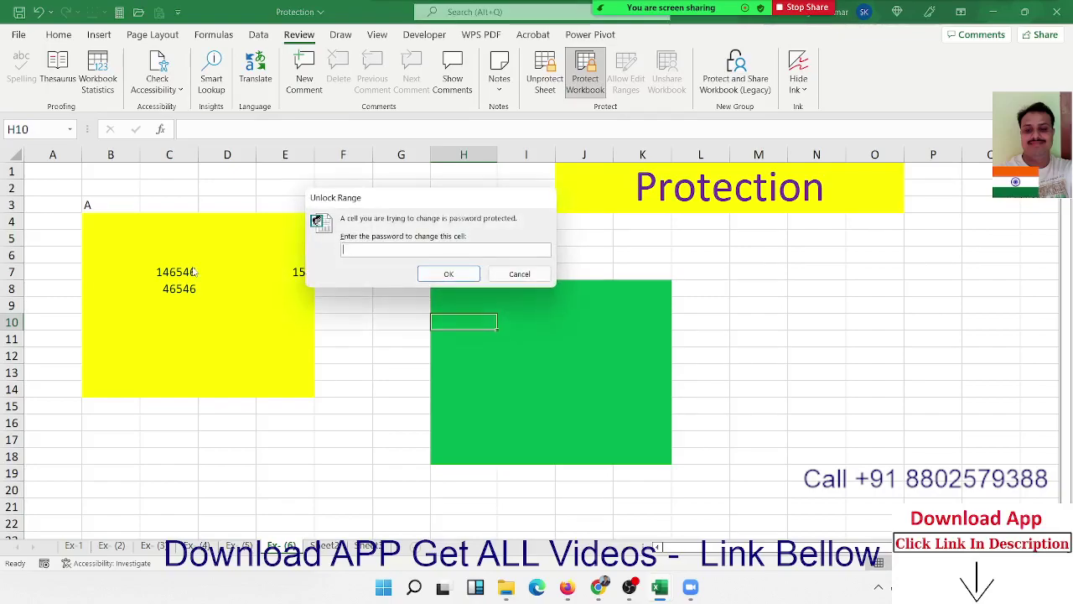
pyautogui.press('Escape')
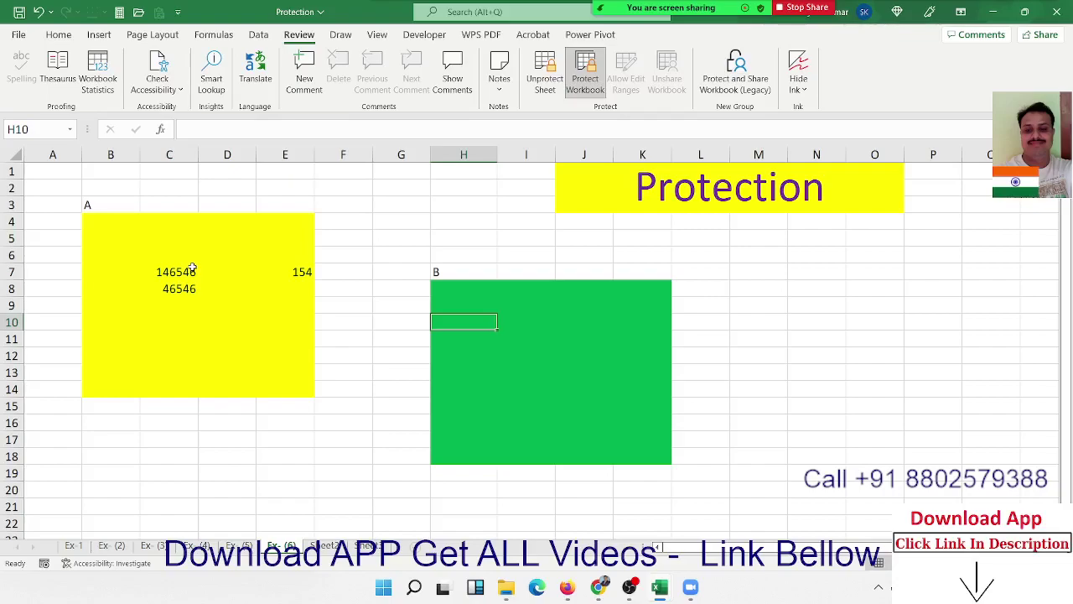
# - Select B10 and check the sheet tab's menu options while the sheet is protected
pyautogui.click(120, 327)
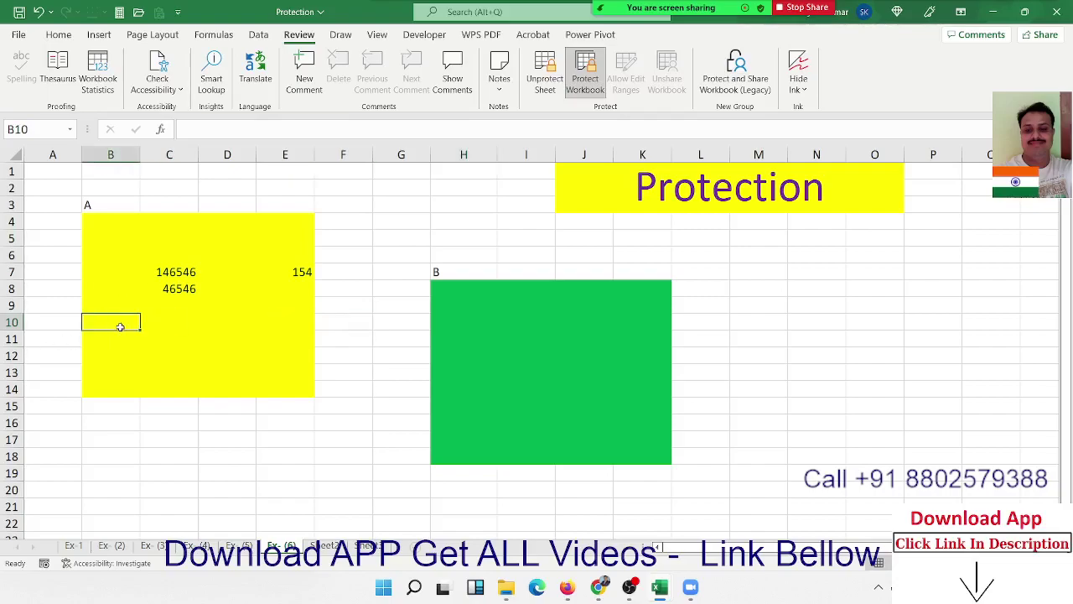
pyautogui.rightClick(293, 551)
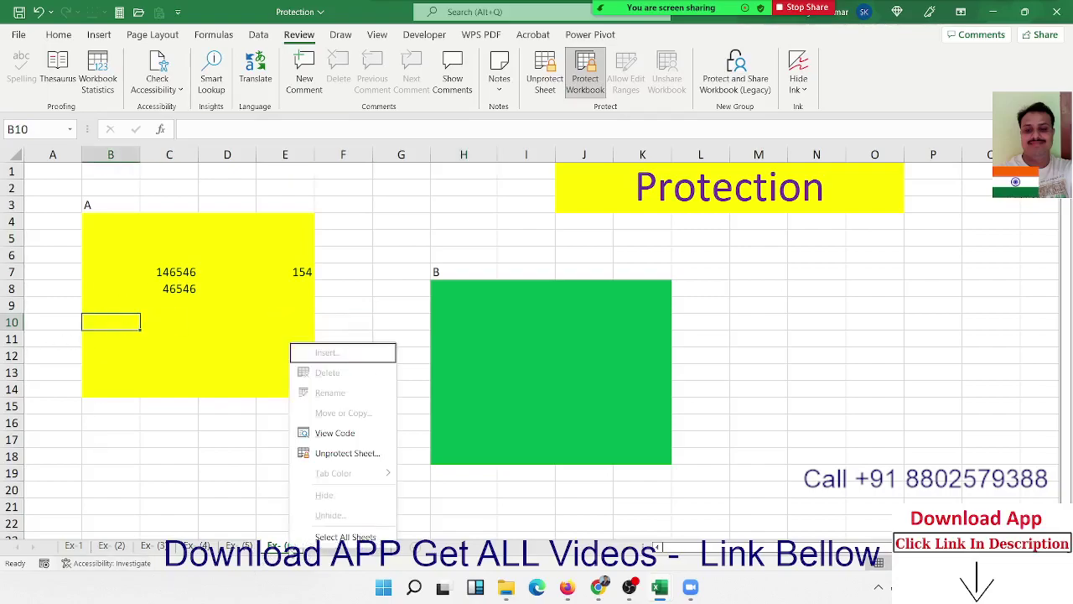
pyautogui.press('Escape')
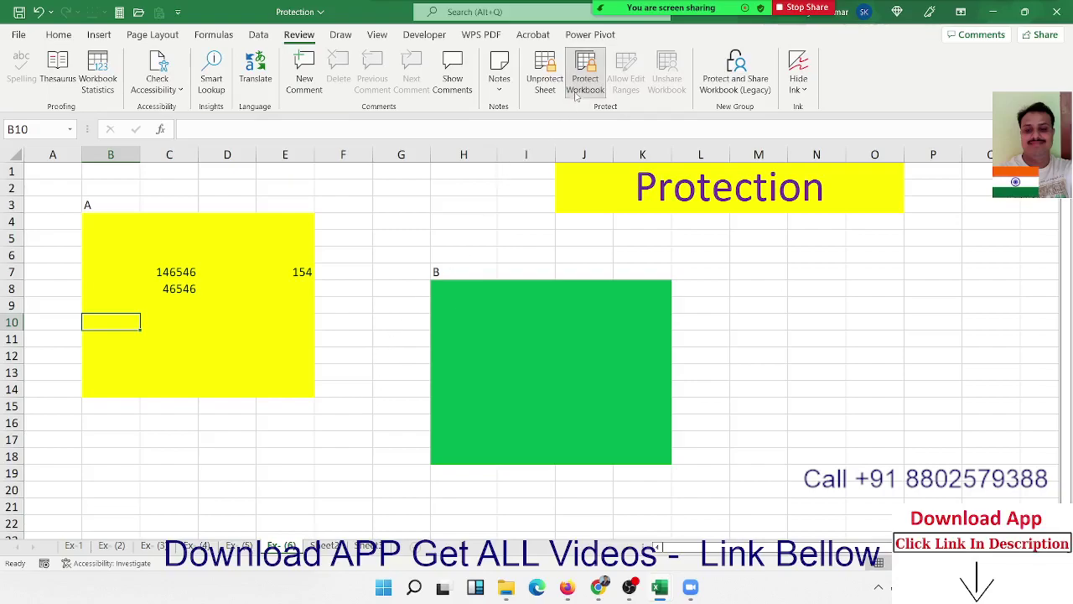
pyautogui.rightClick(294, 546)
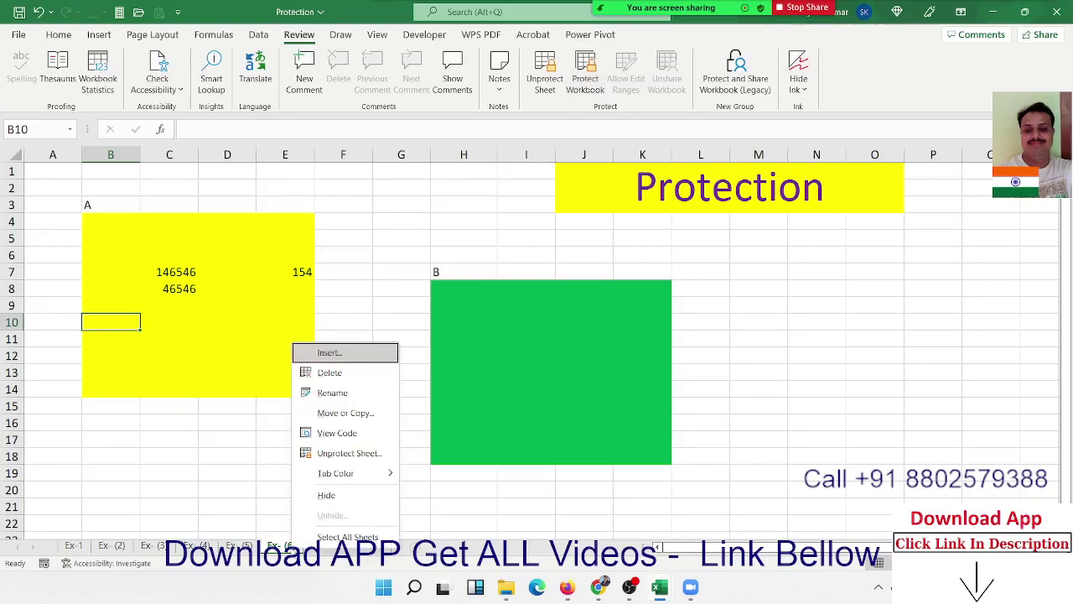
pyautogui.press('Escape')
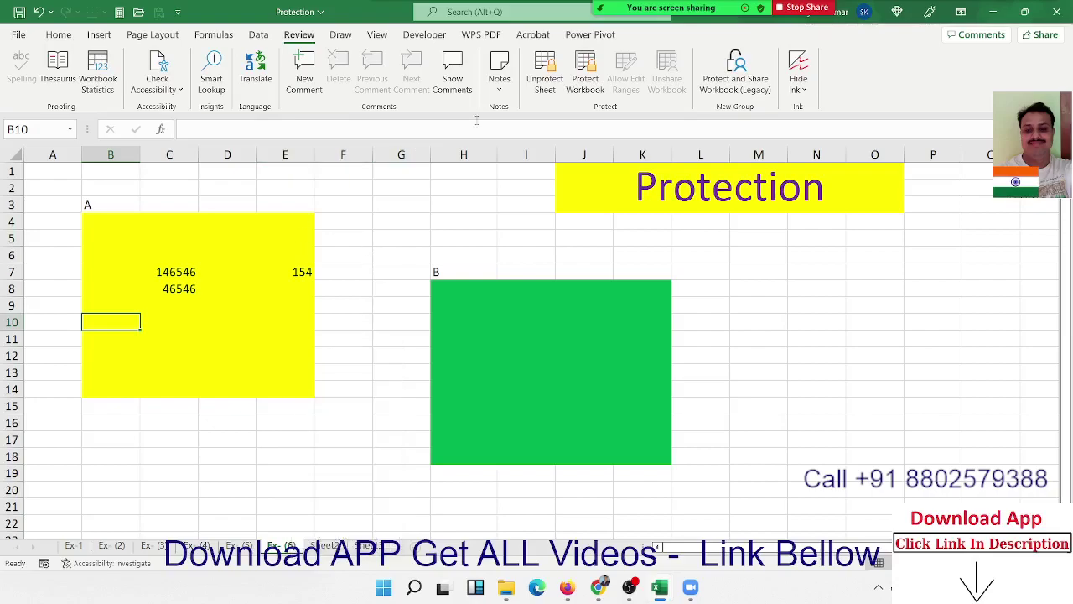
# - Protect the workbook structure and verify sheet insert/delete options are disabled
pyautogui.click(583, 84)
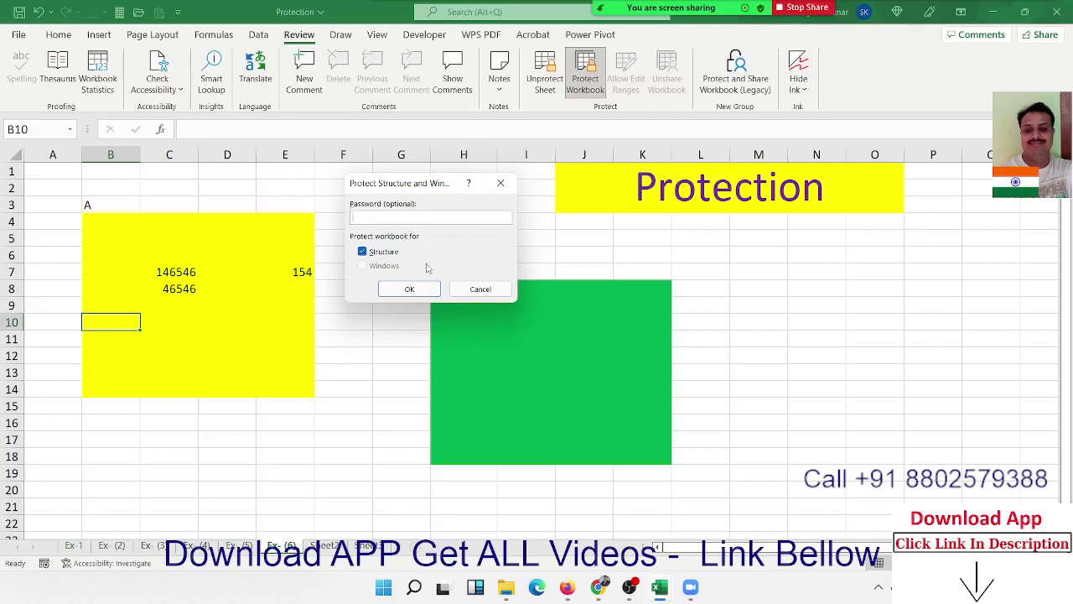
pyautogui.click(409, 289)
pyautogui.rightClick(294, 544)
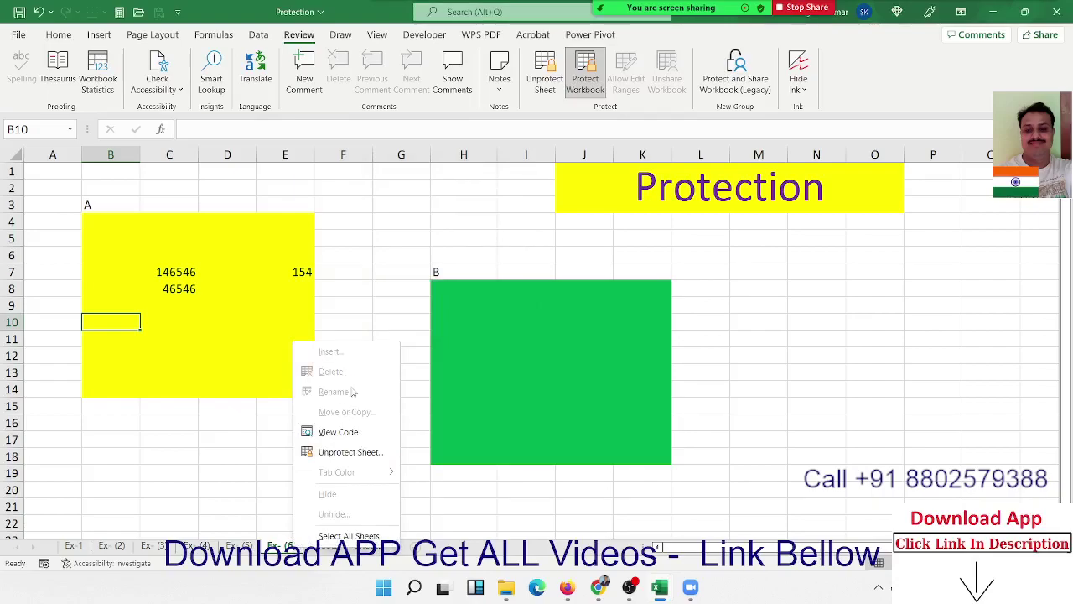
pyautogui.click(372, 312)
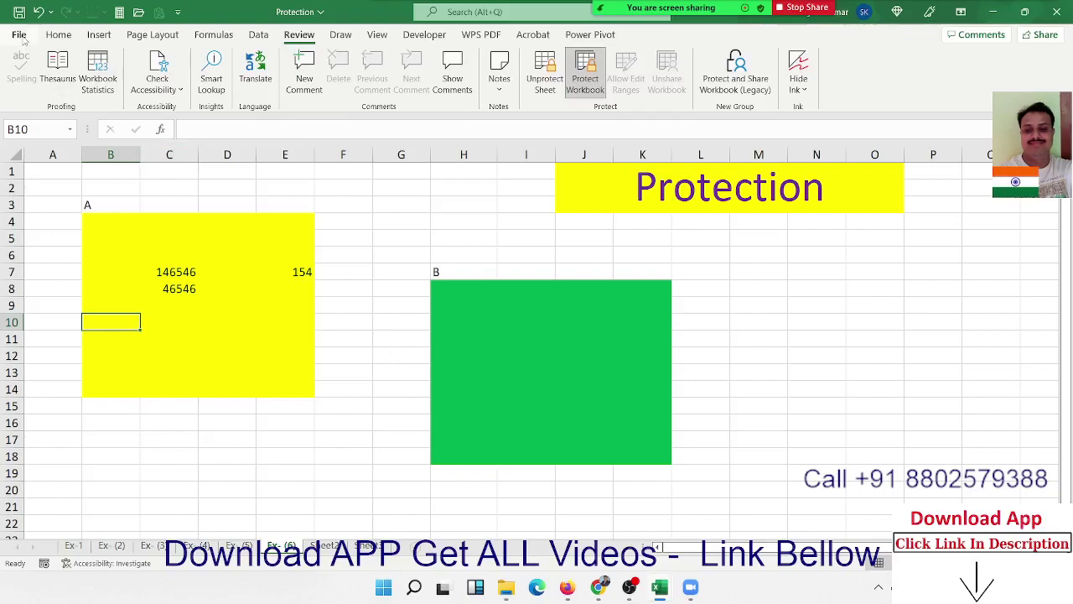
# - Choose Encrypt with Password under File > Info > Protect Workbook
pyautogui.click(21, 36)
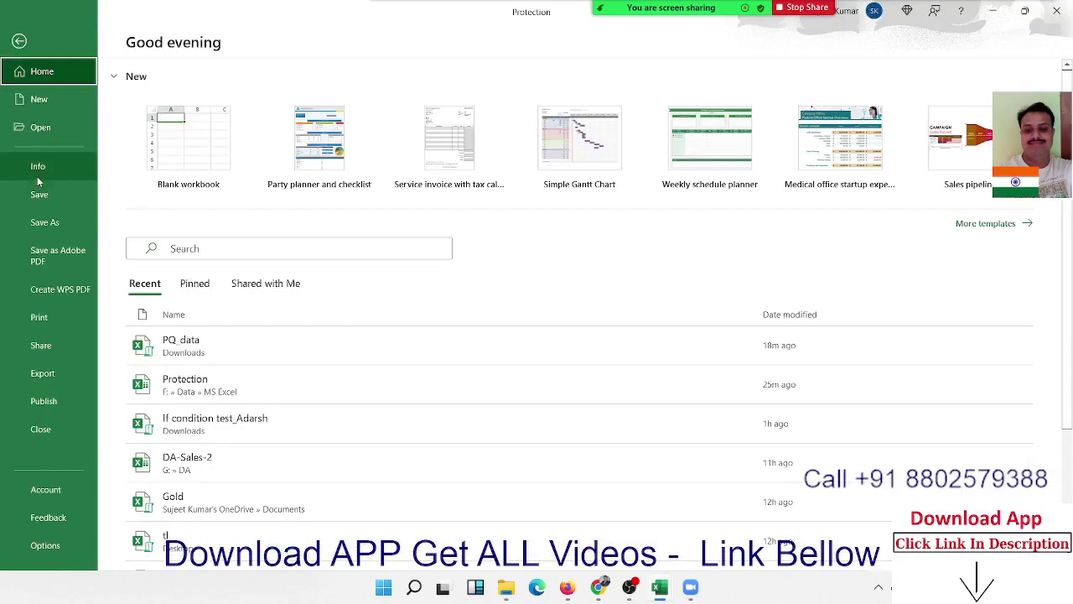
pyautogui.click(37, 174)
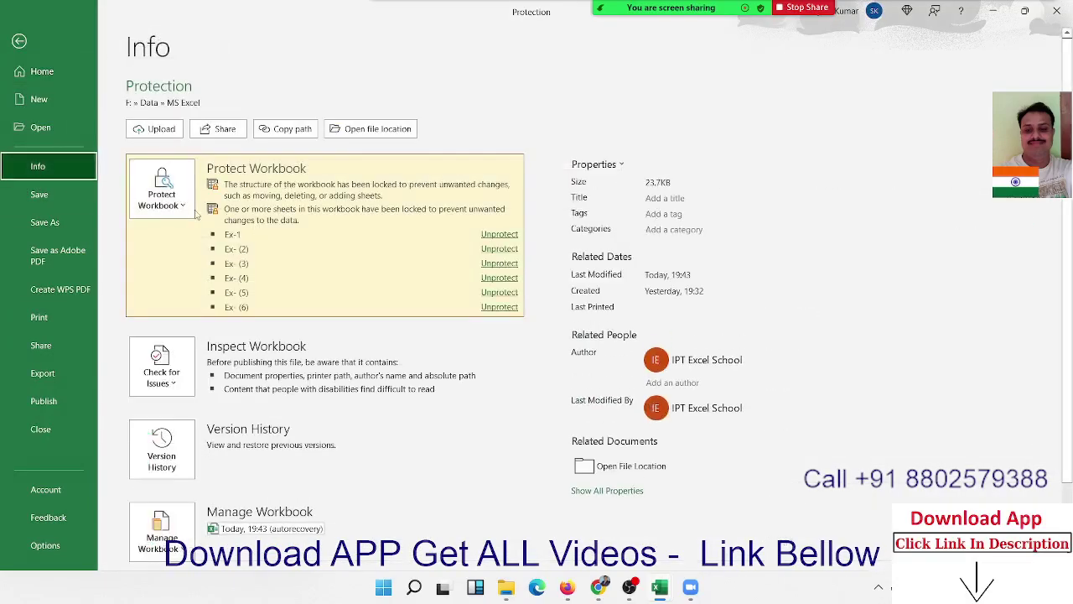
pyautogui.click(180, 212)
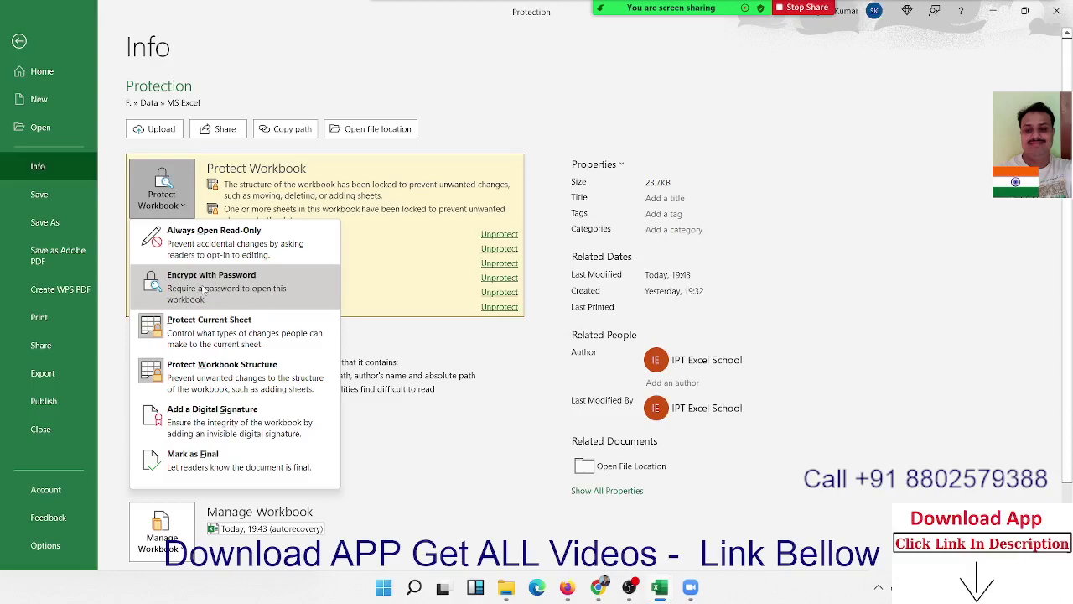
pyautogui.click(203, 290)
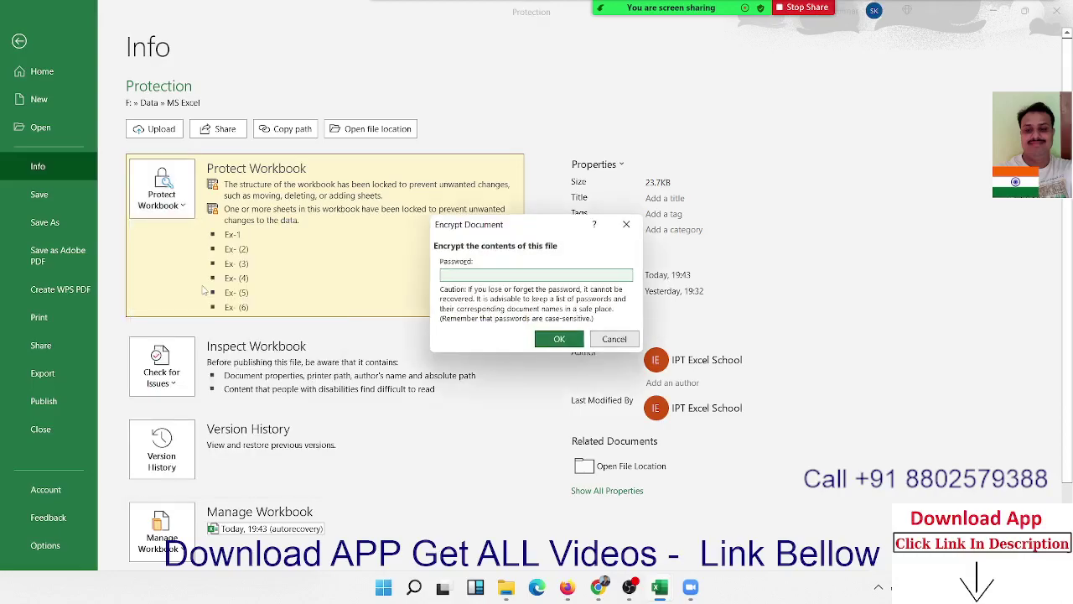